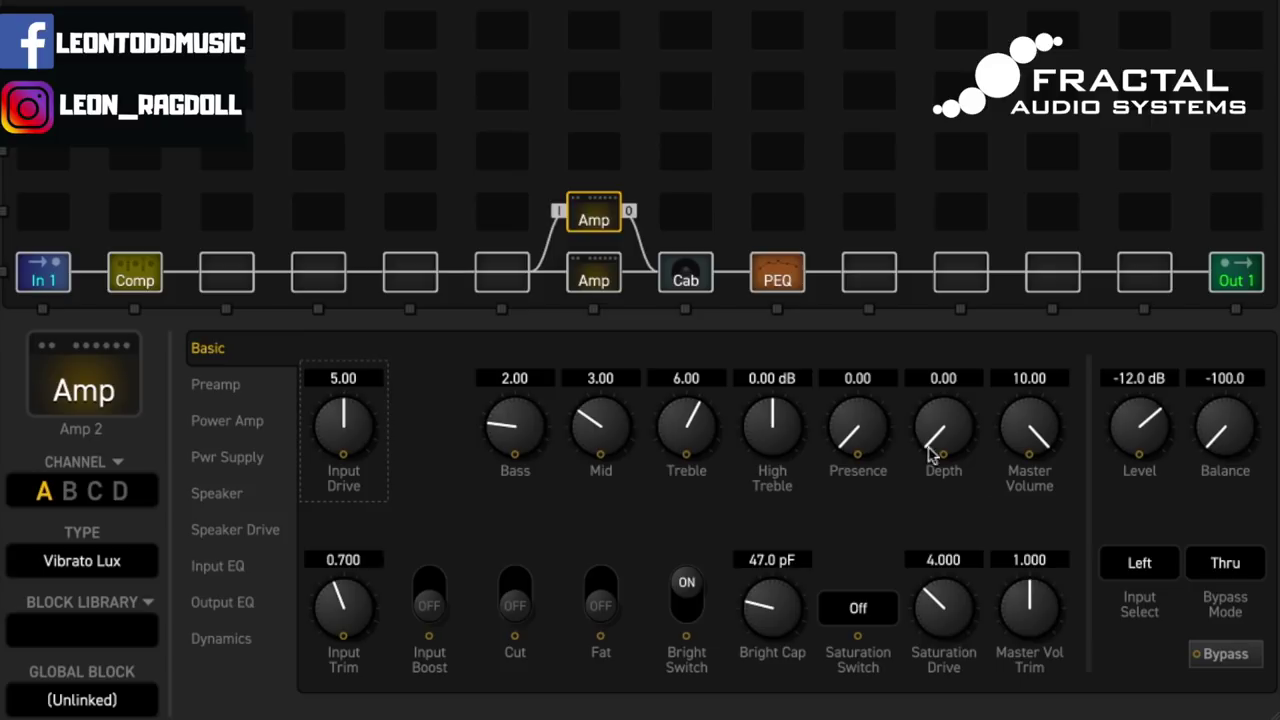
Review the settings of the Amp 1, Cab, PEQ and Comp blocks in the signal chain.
{"action": "left_click", "coordinate": [598, 283]}
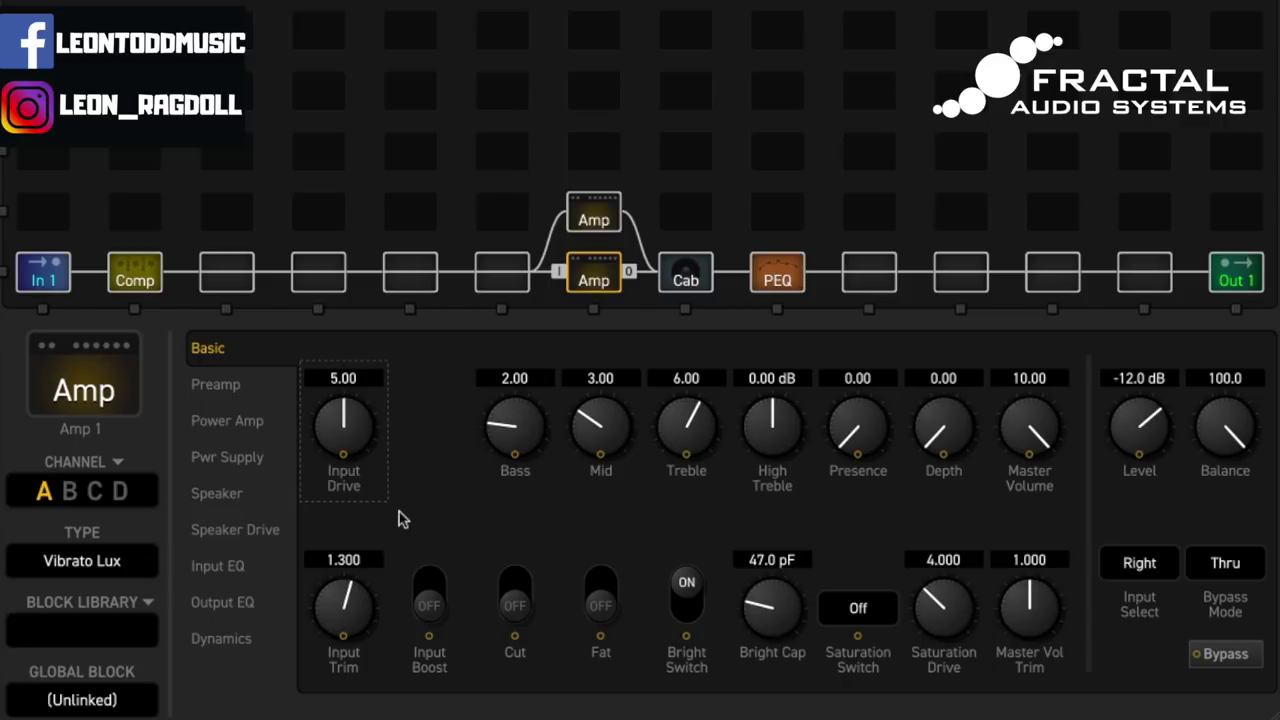
{"action": "left_click", "coordinate": [686, 278]}
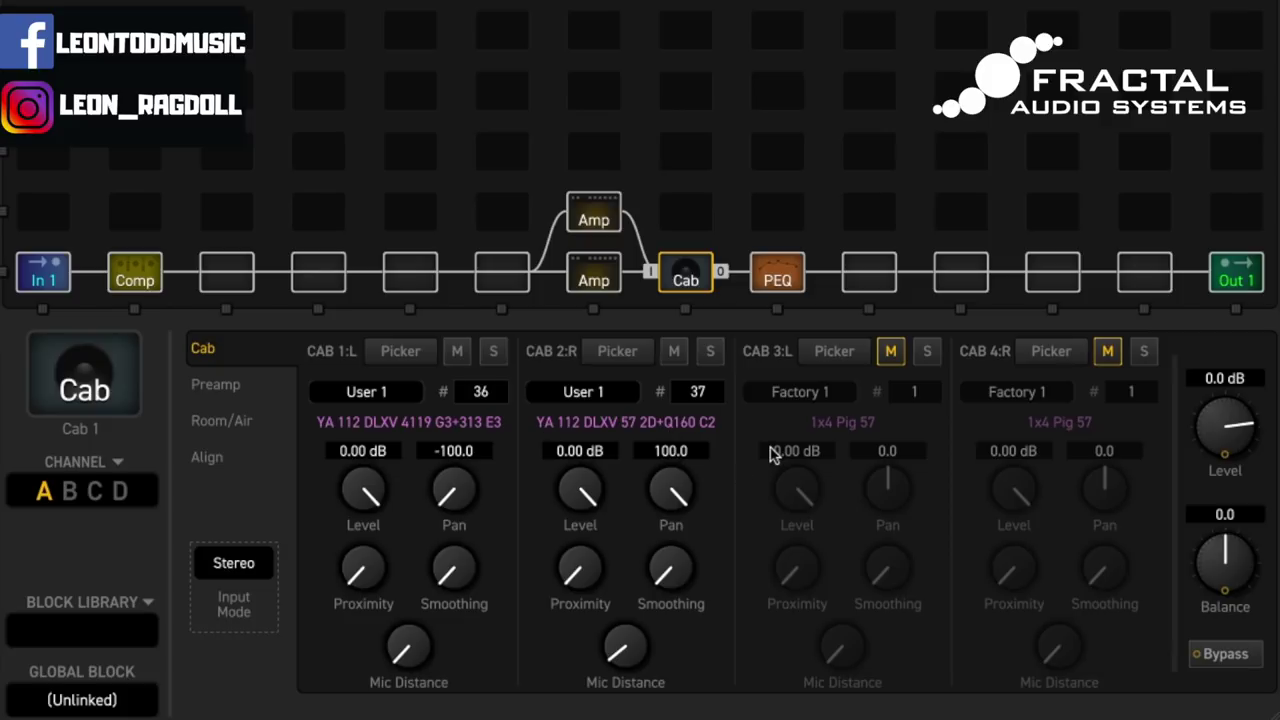
{"action": "left_click", "coordinate": [790, 282]}
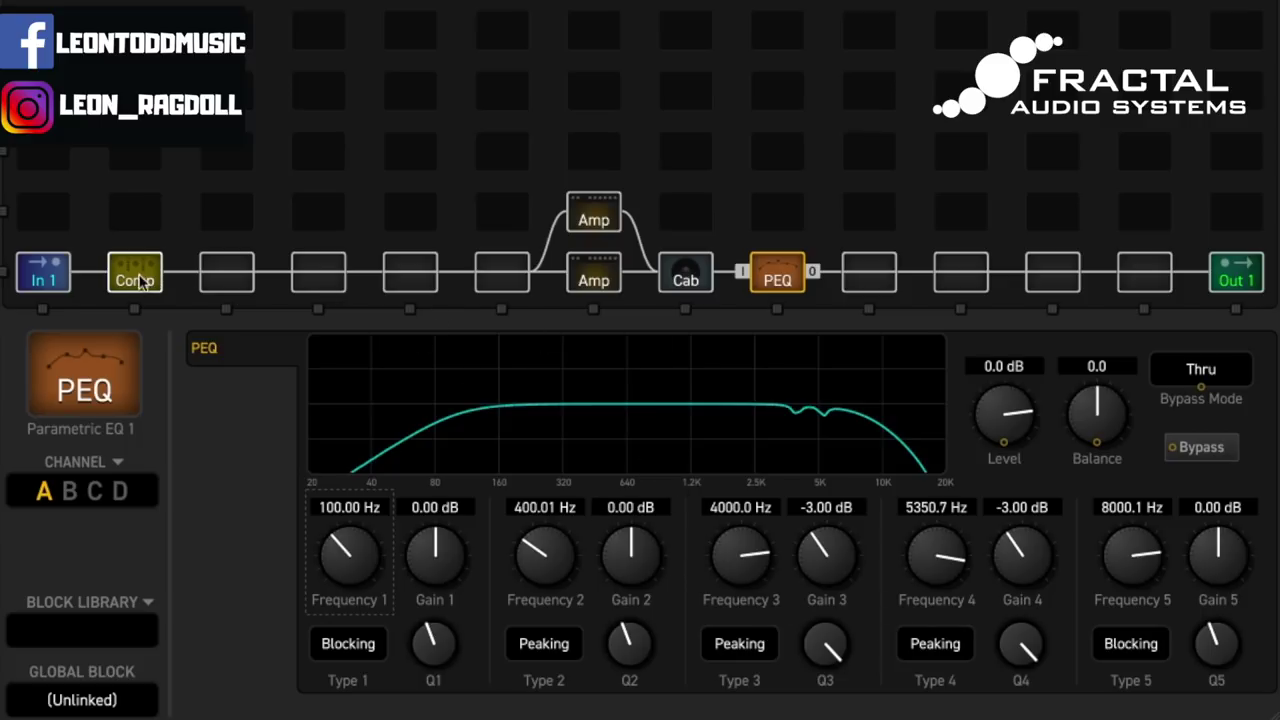
{"action": "left_click", "coordinate": [140, 278]}
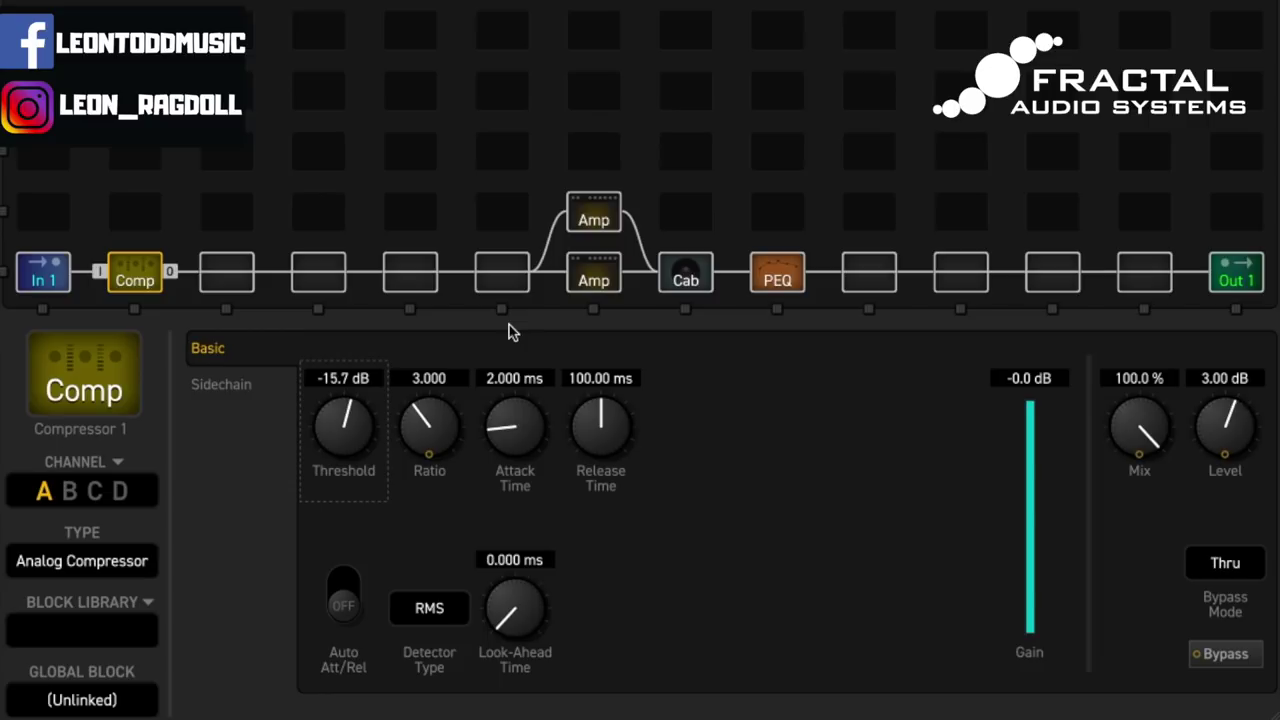
Insert a Reverb 1 block in the empty slot directly before Out 1 and set its type to Ice Castle.
{"action": "double_click", "coordinate": [1144, 285]}
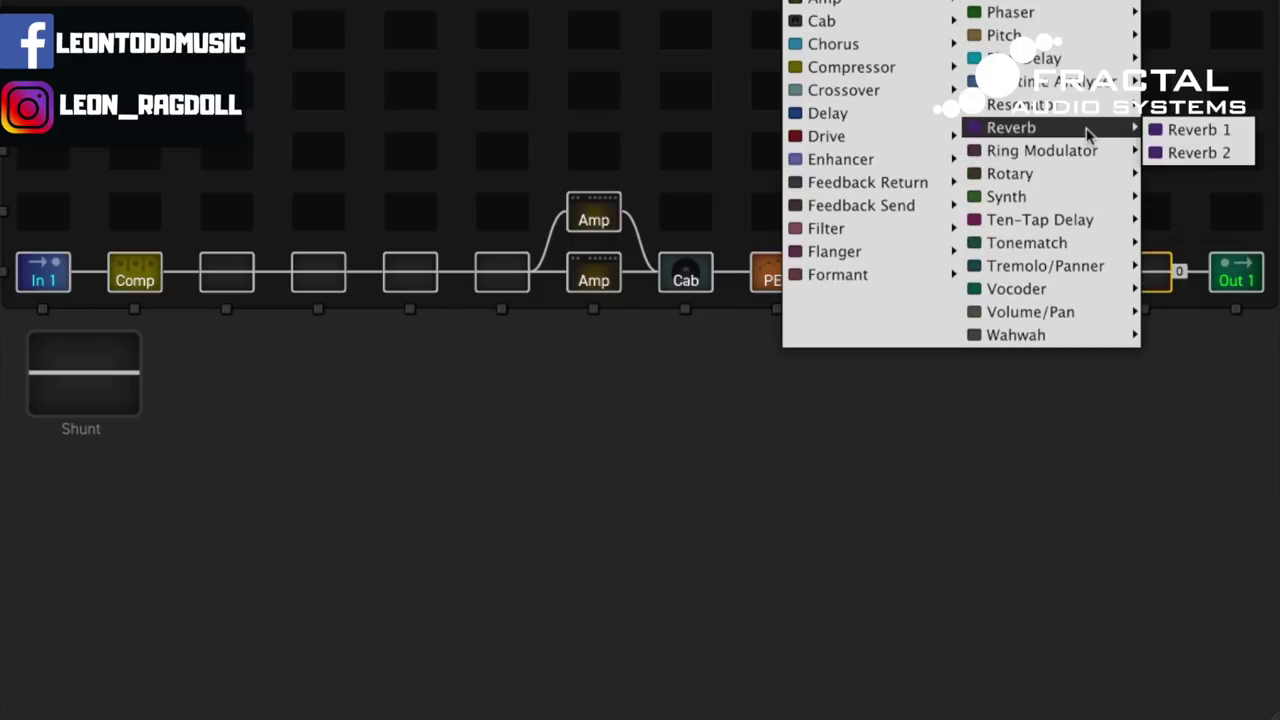
{"action": "left_click", "coordinate": [1170, 129]}
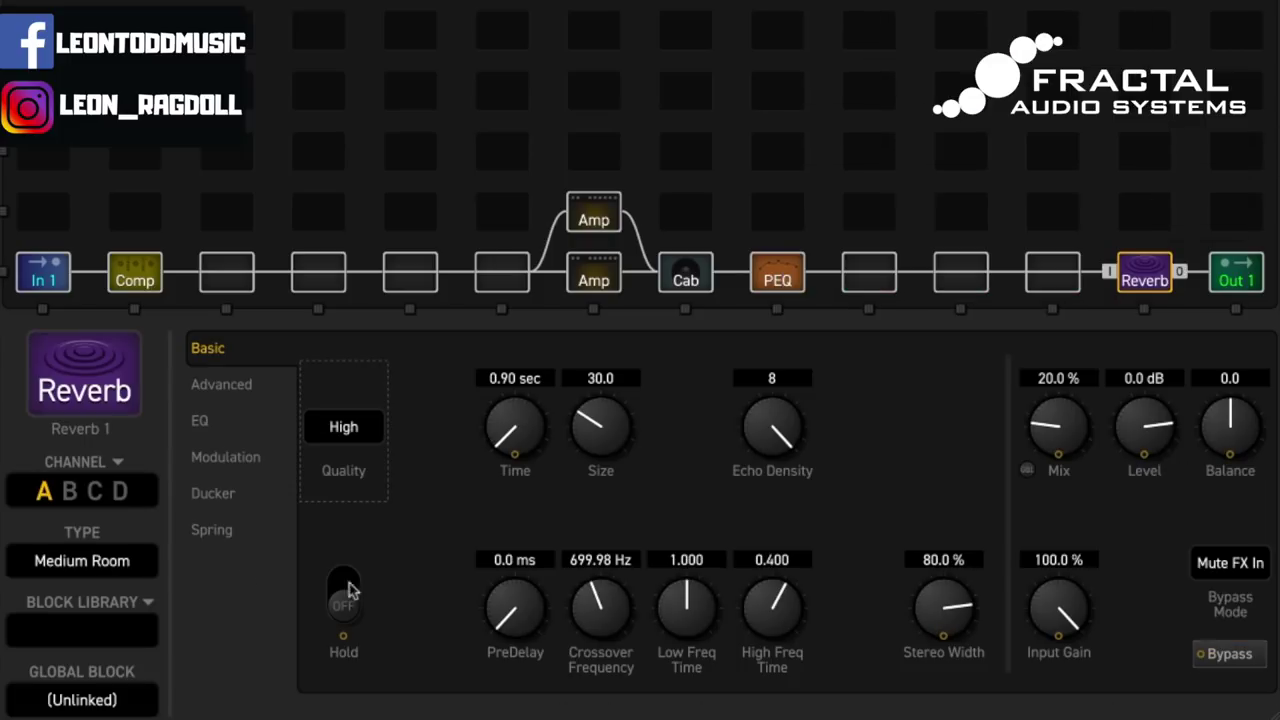
{"action": "left_click", "coordinate": [110, 568]}
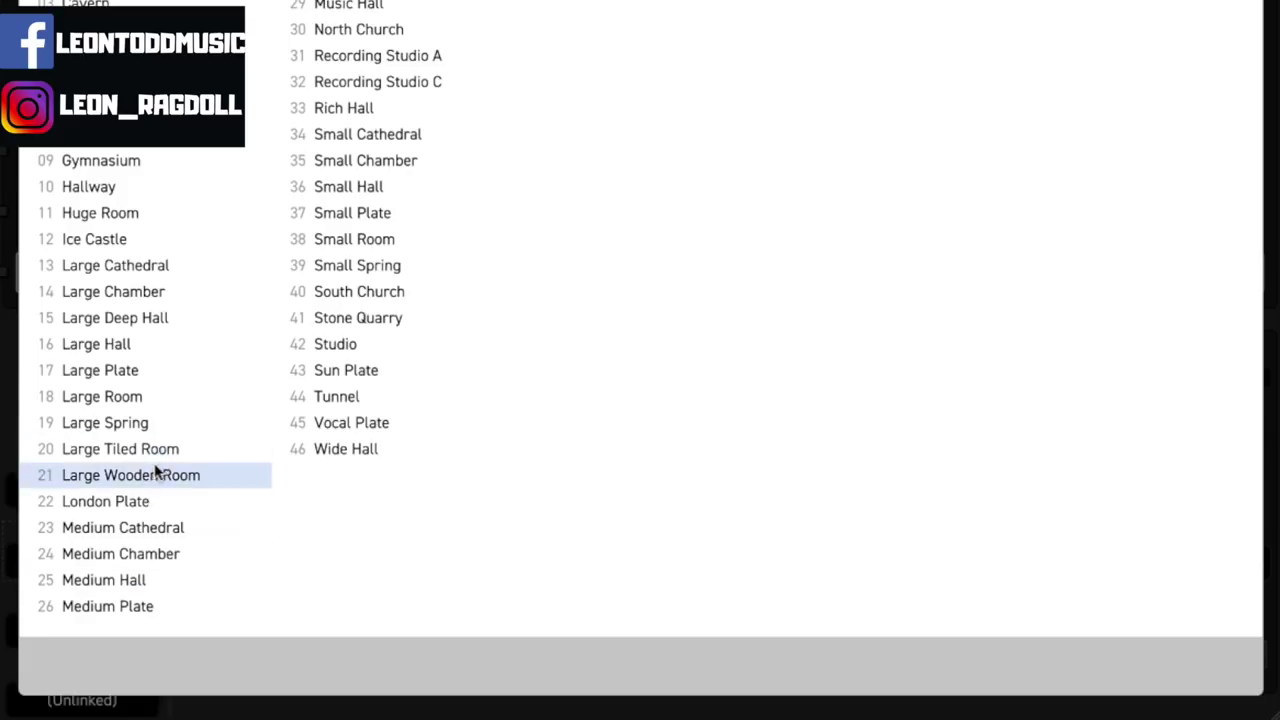
{"action": "left_click", "coordinate": [176, 241]}
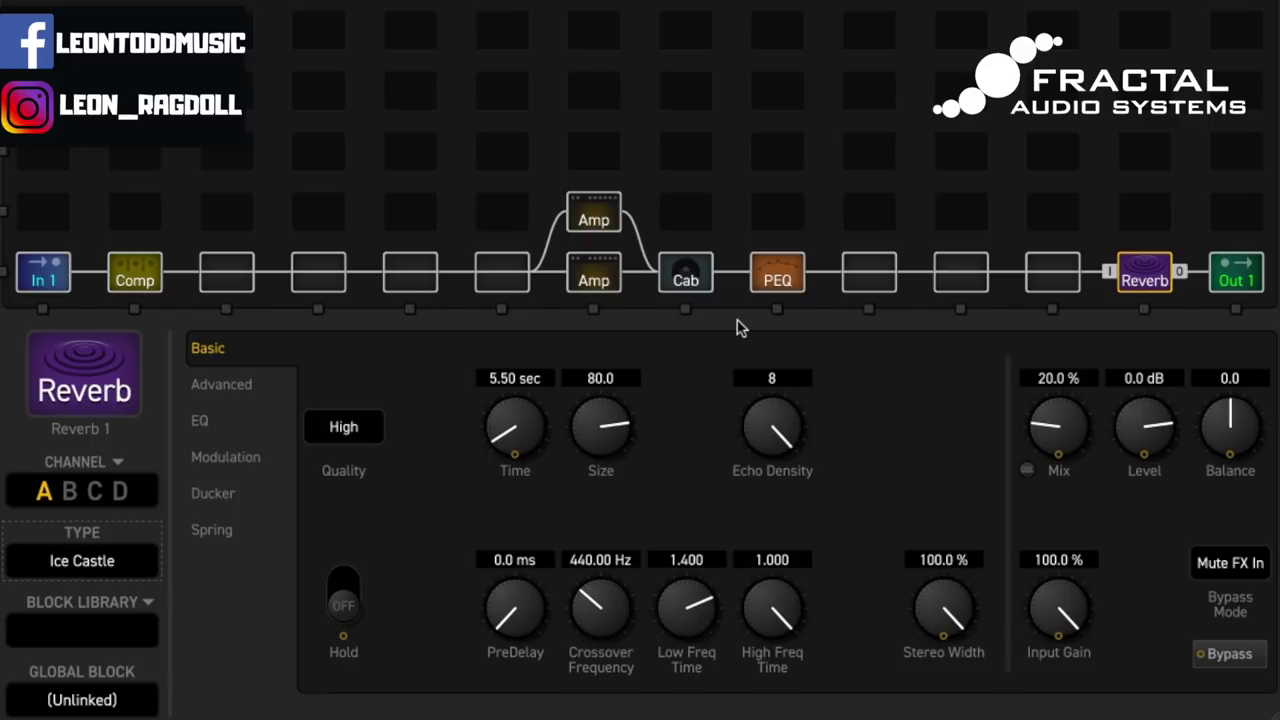
Adjust the Ice Castle reverb's mix, settling on 35%.
{"action": "double_click", "coordinate": [1063, 380]}
{"action": "type", "text": "50"}
{"action": "key", "text": "Return"}
{"action": "left_click", "coordinate": [1058, 378]}
{"action": "key", "text": "BackSpace"}
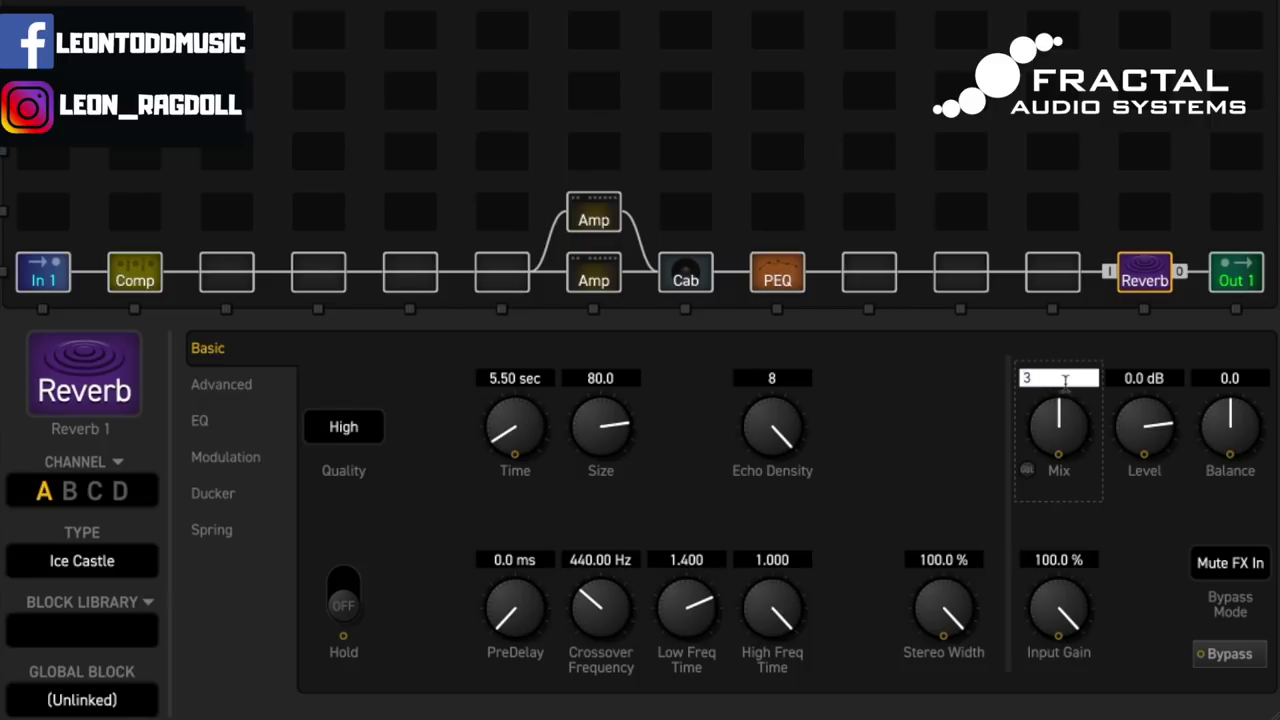
{"action": "type", "text": "35"}
{"action": "key", "text": "Return"}
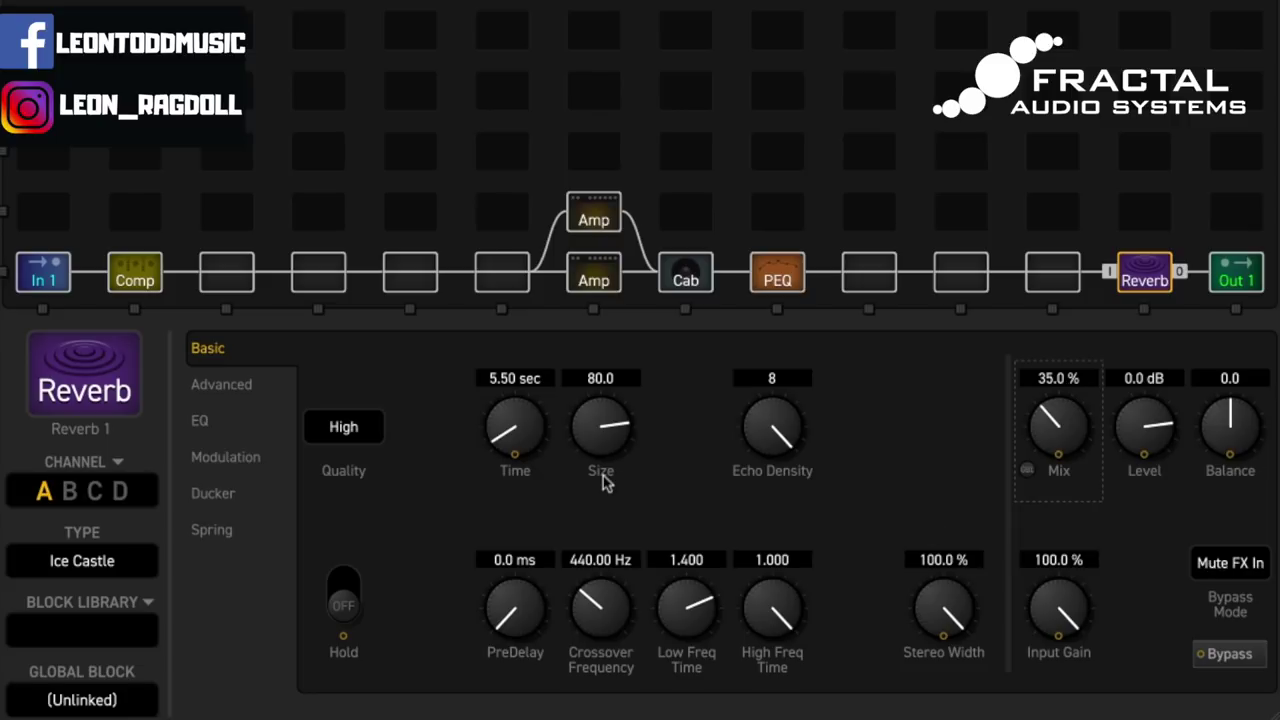
Set the low cut frequency in the Ice Castle reverb's EQ to 200 Hz.
{"action": "left_click", "coordinate": [218, 432]}
{"action": "double_click", "coordinate": [322, 562]}
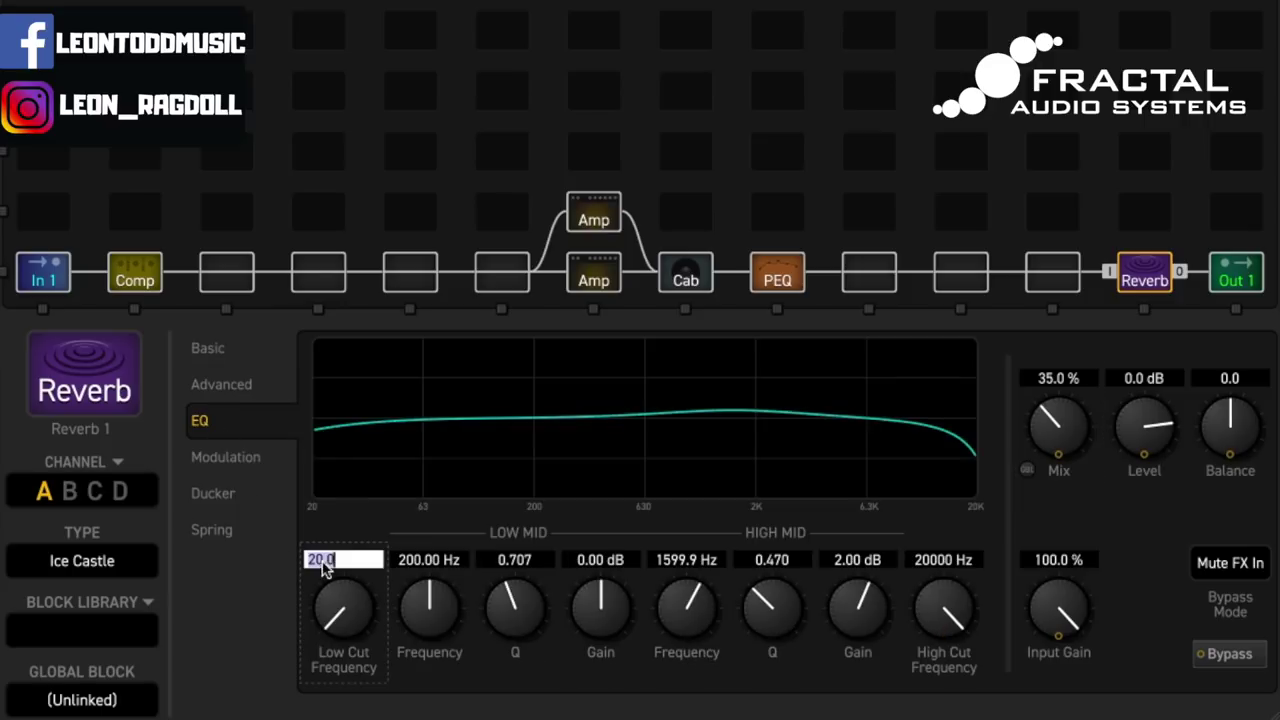
{"action": "type", "text": "200"}
{"action": "key", "text": "Return"}
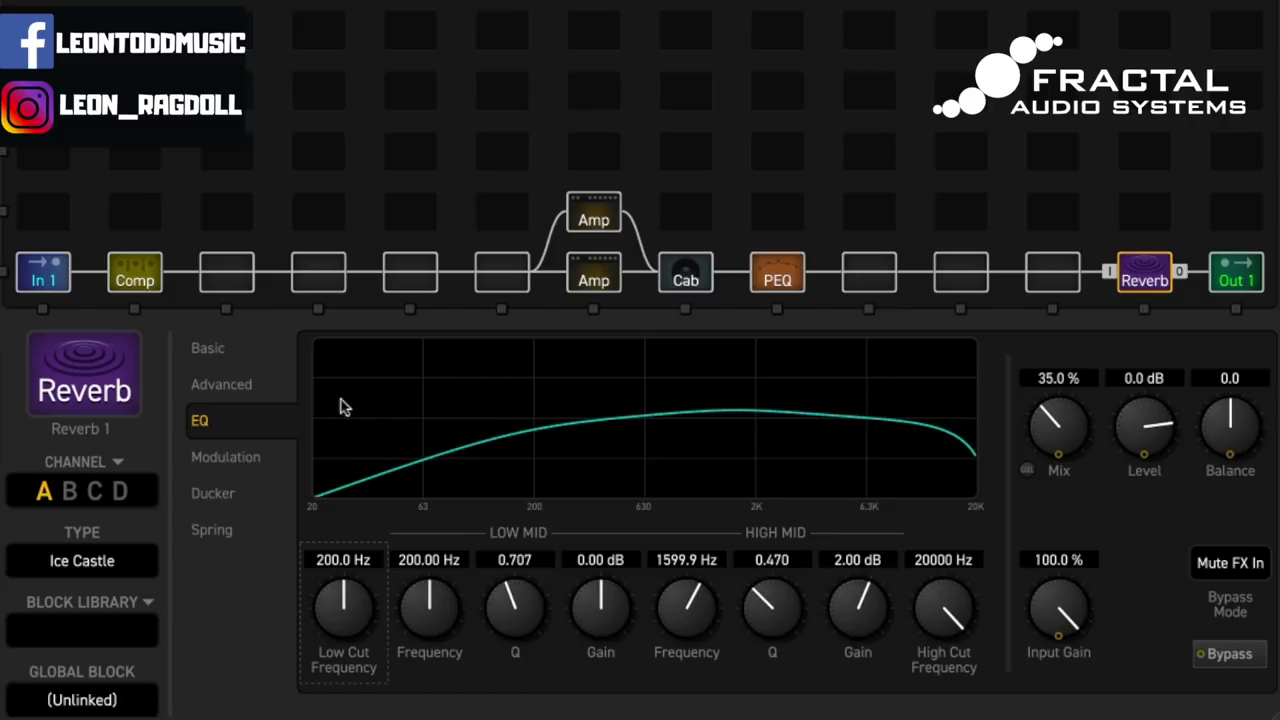
Set the Ice Castle reverb's predelay to 80 ms.
{"action": "left_click", "coordinate": [215, 348]}
{"action": "double_click", "coordinate": [497, 559]}
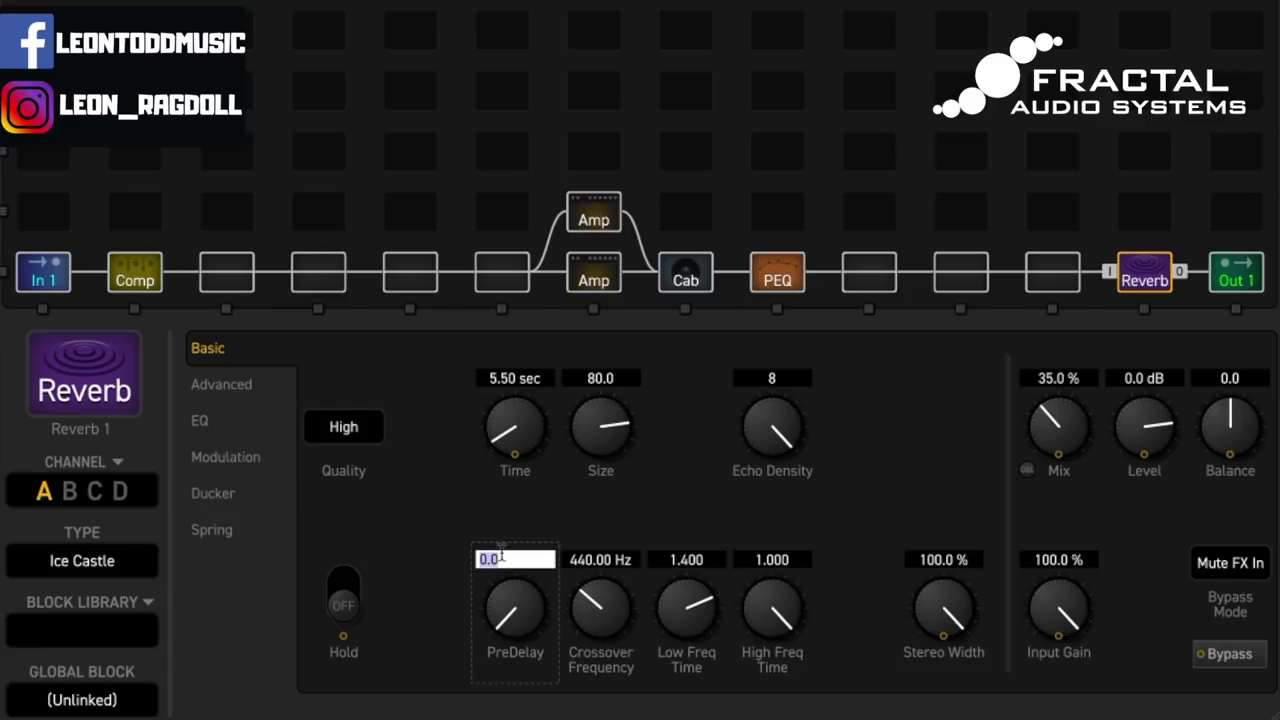
{"action": "type", "text": "80"}
{"action": "key", "text": "Return"}
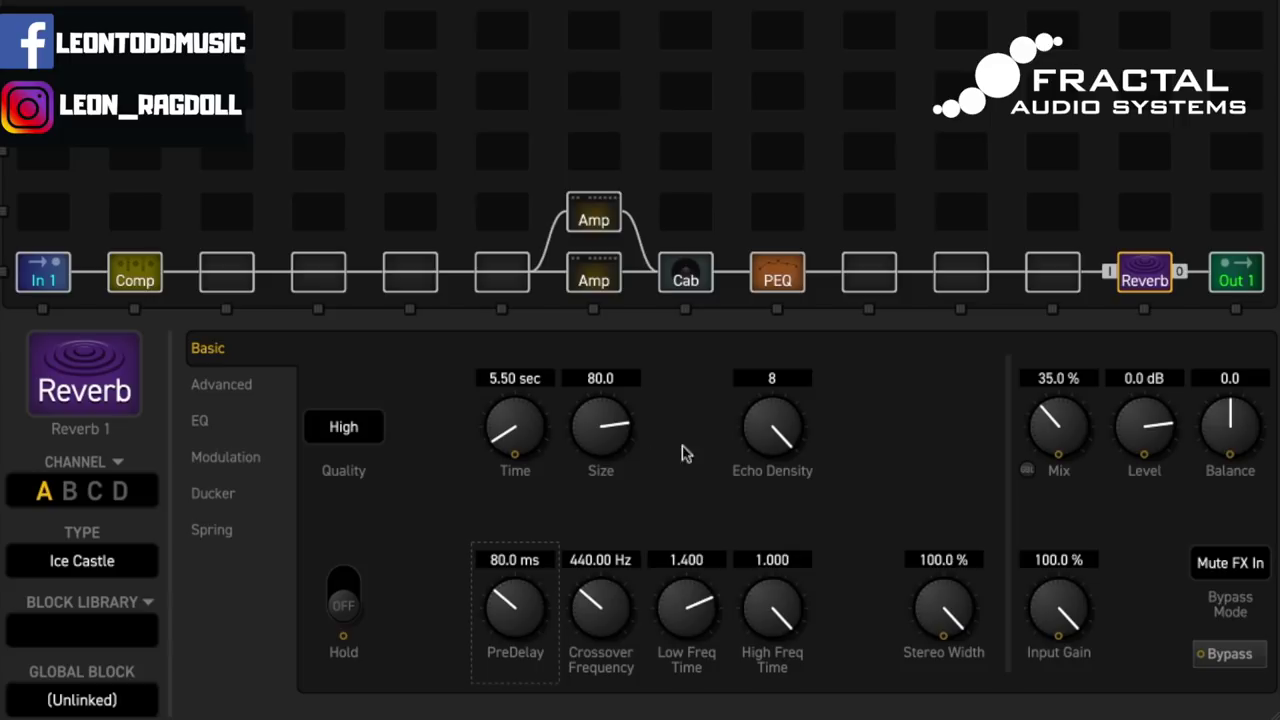
Try the Ice Castle reverb directly before the two amps, check the cab and amp settings, and return it to the slot before Out 1.
{"action": "left_click_drag", "start_coordinate": [1136, 283], "coordinate": [497, 283]}
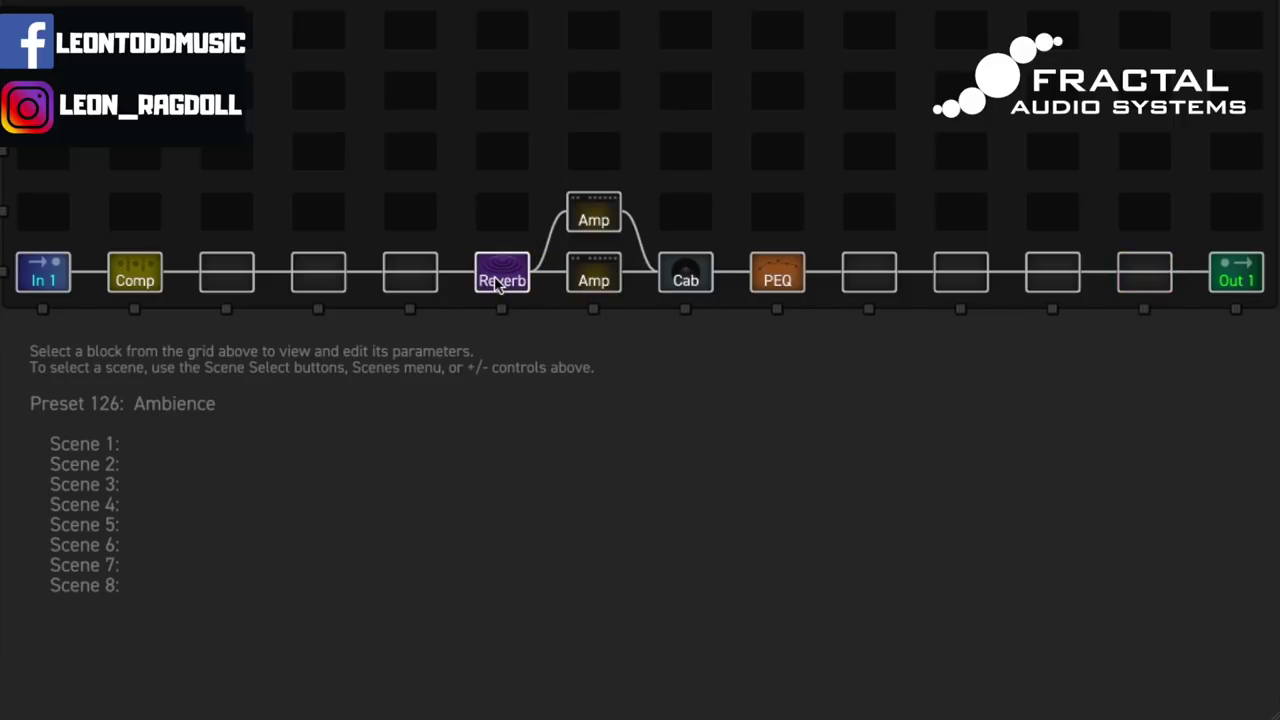
{"action": "left_click", "coordinate": [497, 283]}
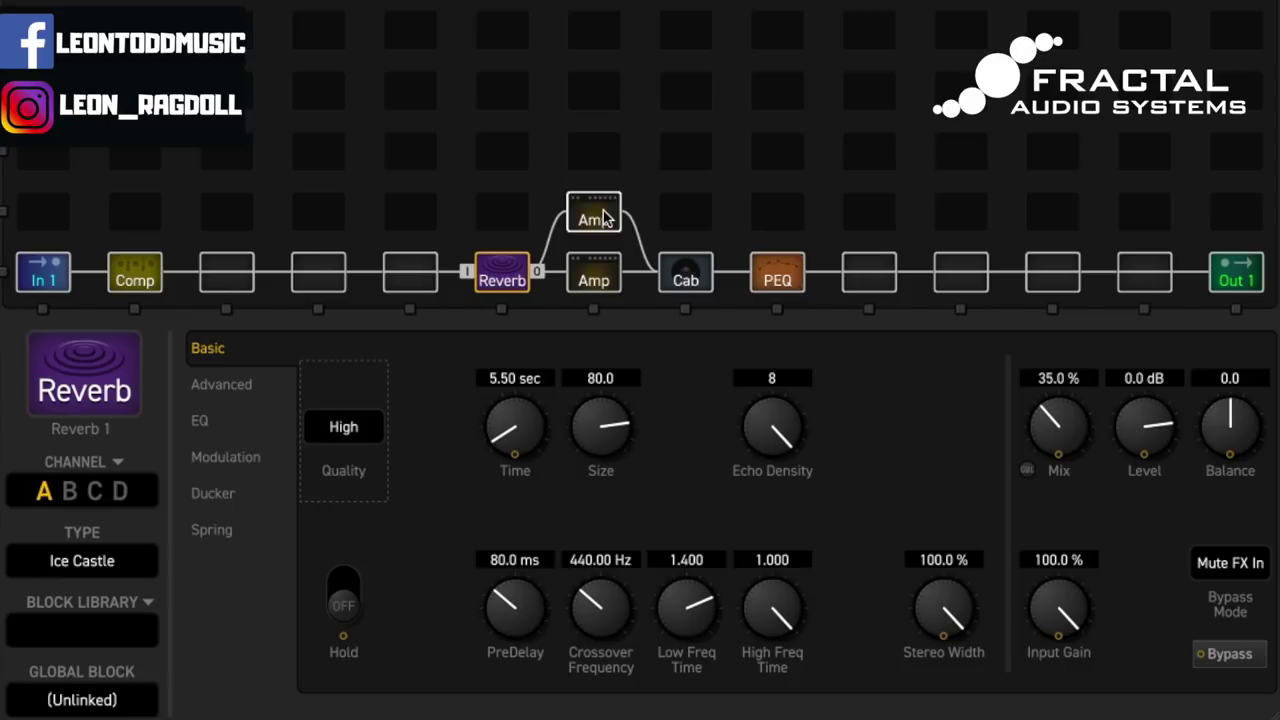
{"action": "left_click", "coordinate": [685, 272]}
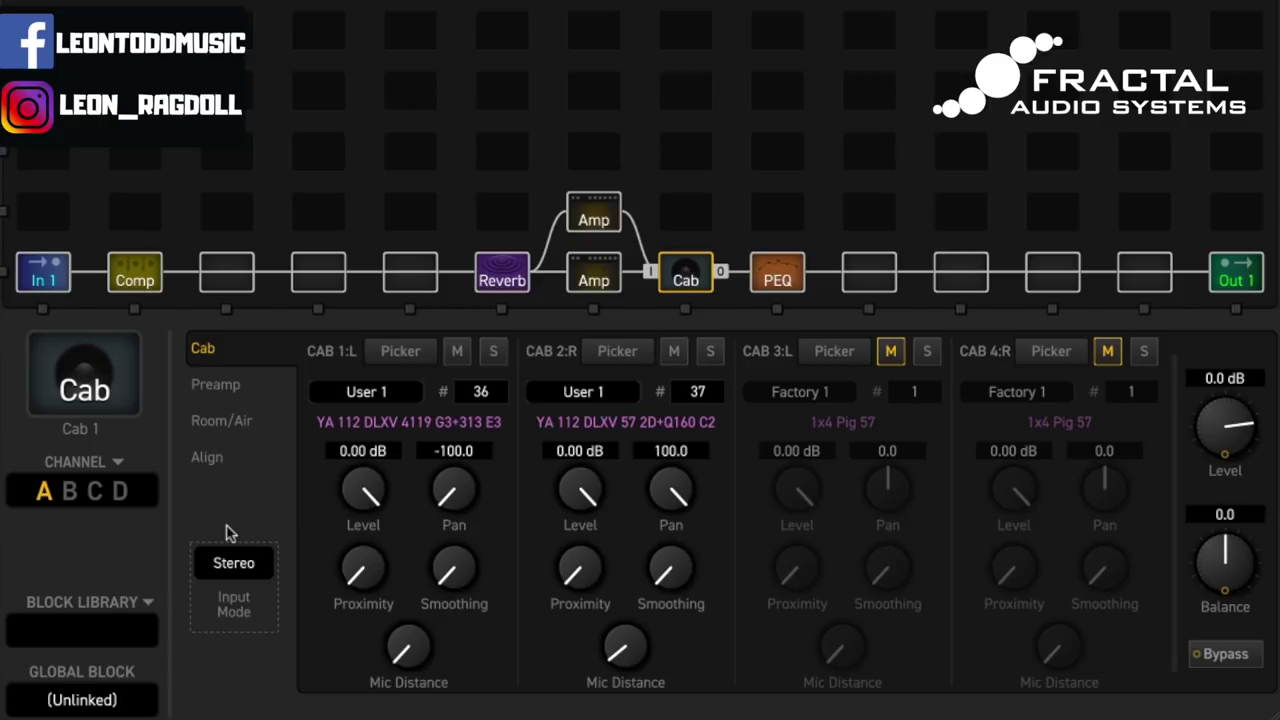
{"action": "left_click", "coordinate": [592, 240]}
{"action": "left_click", "coordinate": [600, 280]}
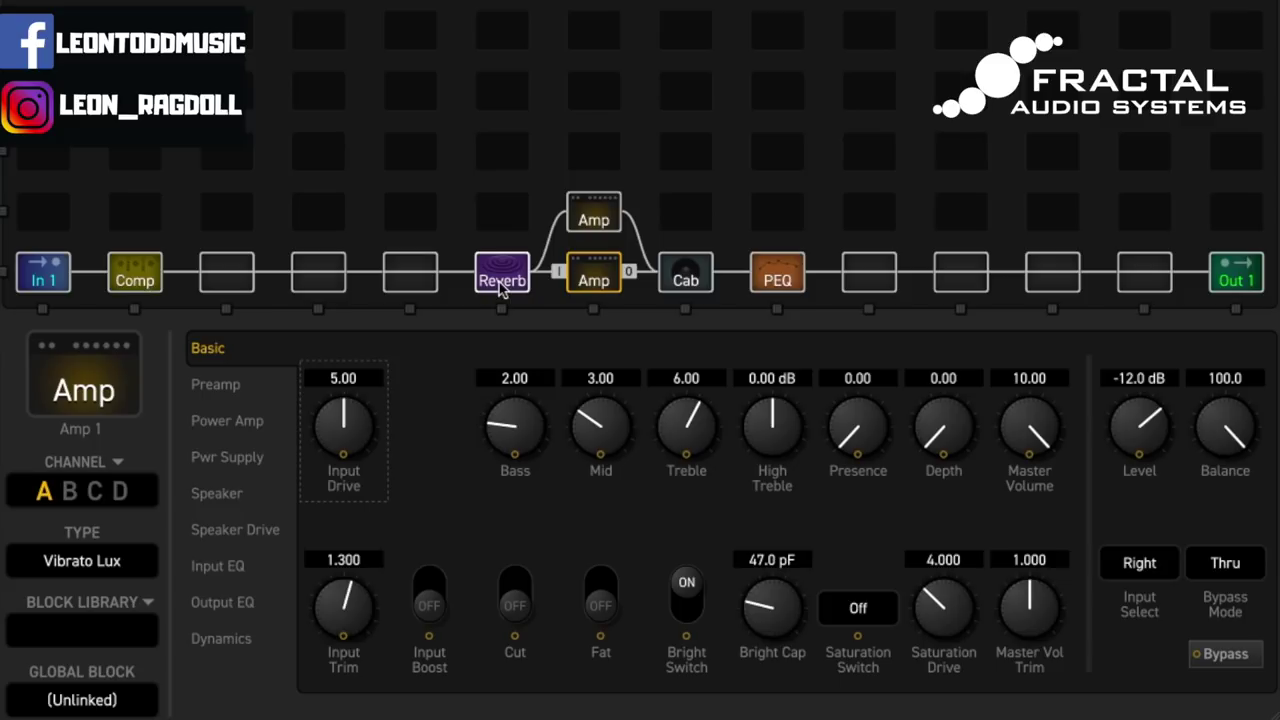
{"action": "left_click_drag", "start_coordinate": [502, 288], "coordinate": [1143, 283]}
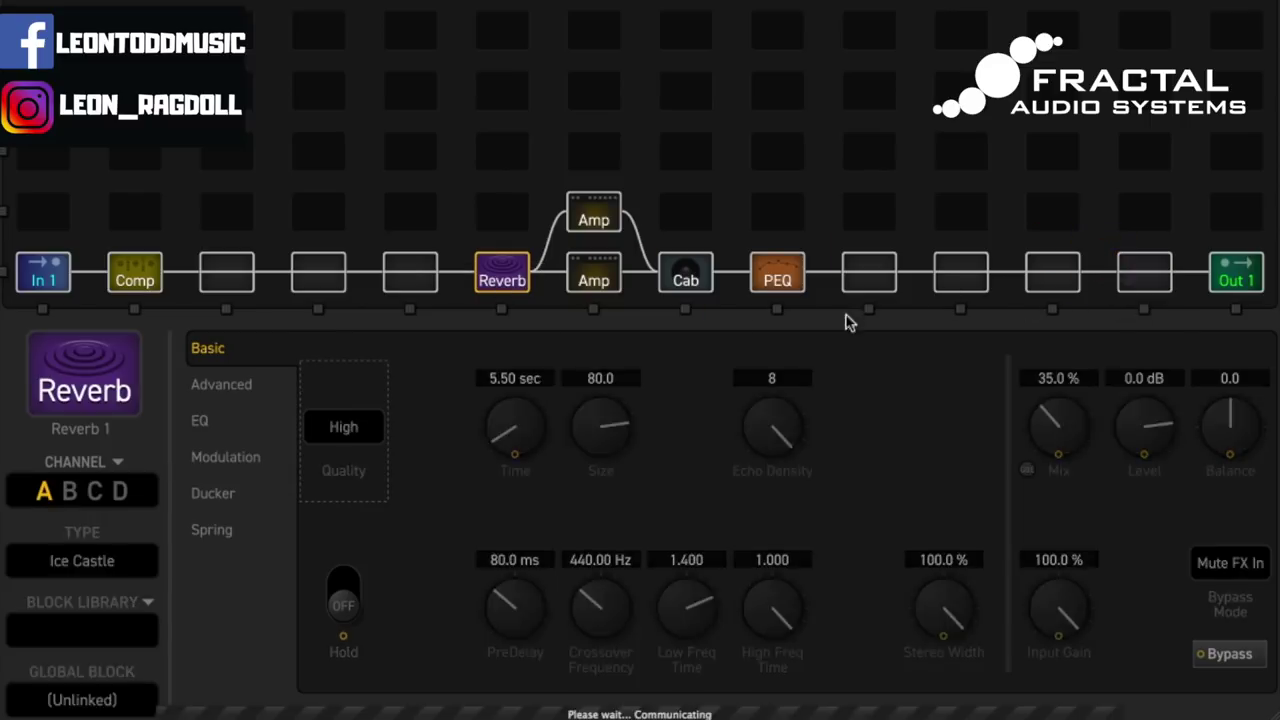
Insert a Reverb 2 block in the empty slot directly before the two amps and set its type to Medium Spring.
{"action": "left_click", "coordinate": [490, 283]}
{"action": "right_click", "coordinate": [490, 283]}
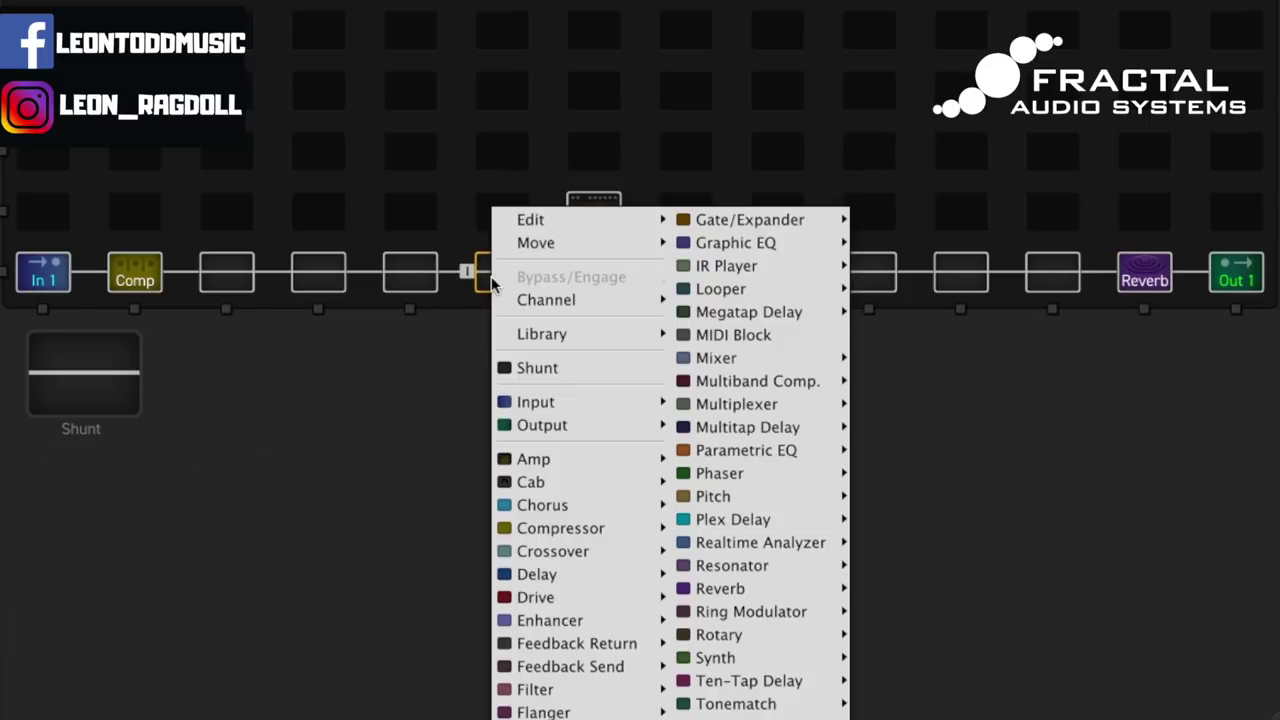
{"action": "mouse_move", "coordinate": [828, 596]}
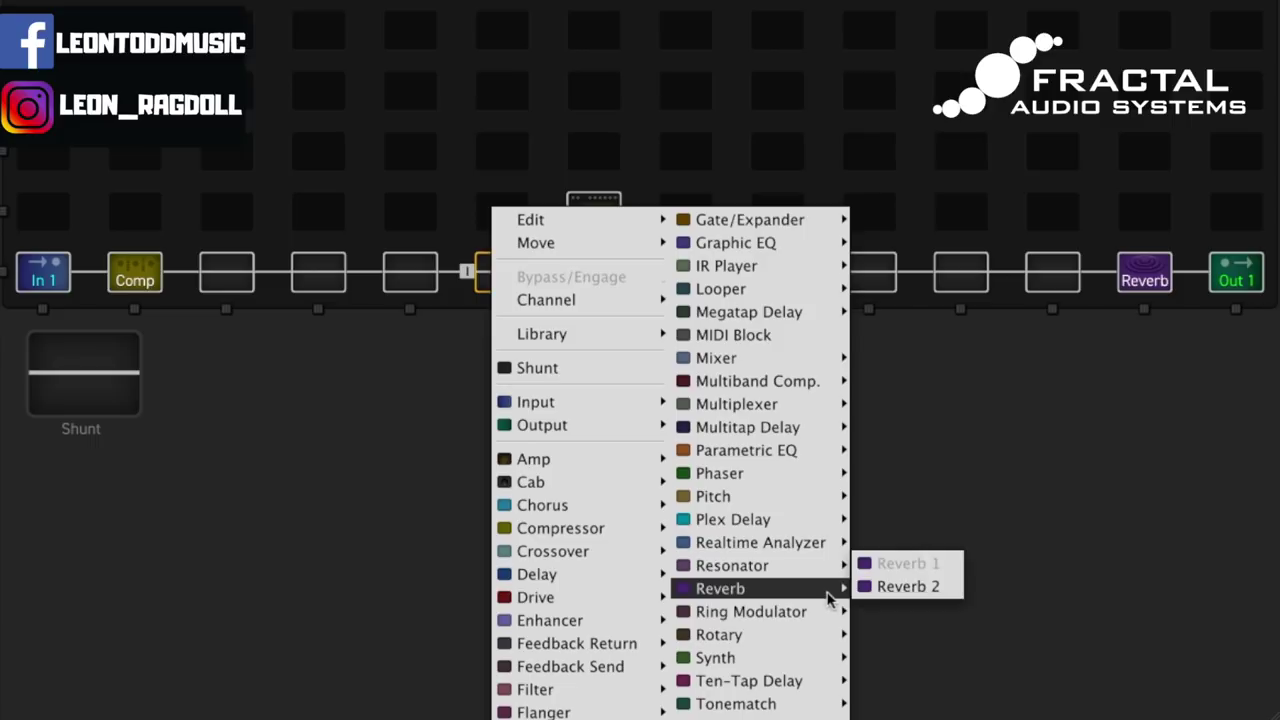
{"action": "left_click", "coordinate": [886, 588]}
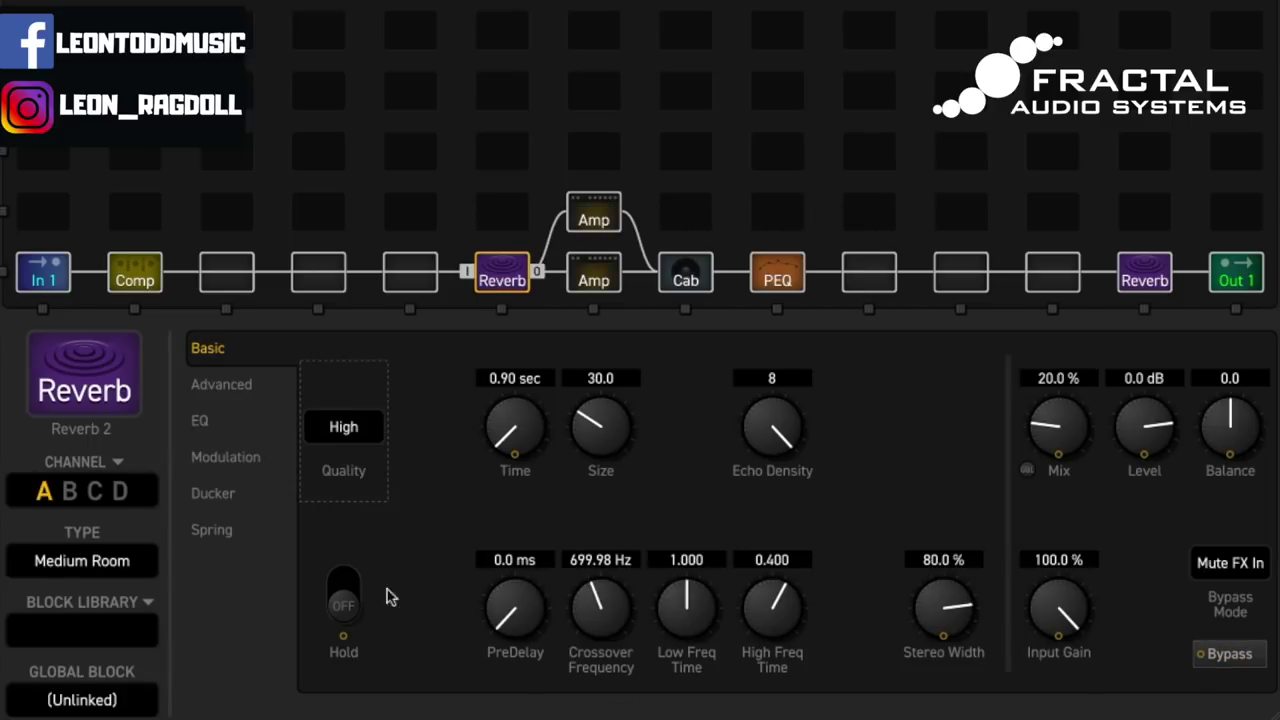
{"action": "left_click", "coordinate": [120, 571]}
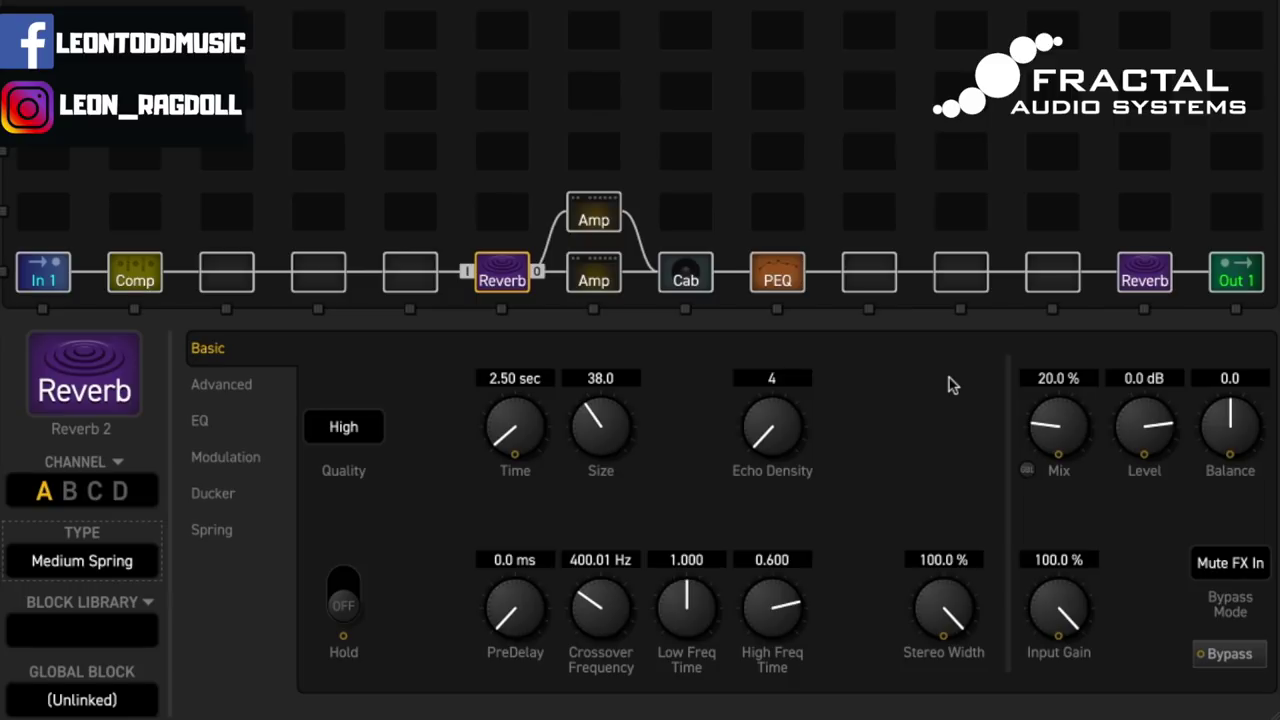
Set the Medium Spring reverb's mix to 40%.
{"action": "double_click", "coordinate": [1070, 379]}
{"action": "type", "text": "40"}
{"action": "key", "text": "Return"}
Shorten the Medium Spring reverb's time to 1.30 sec.
{"action": "left_click", "coordinate": [507, 562]}
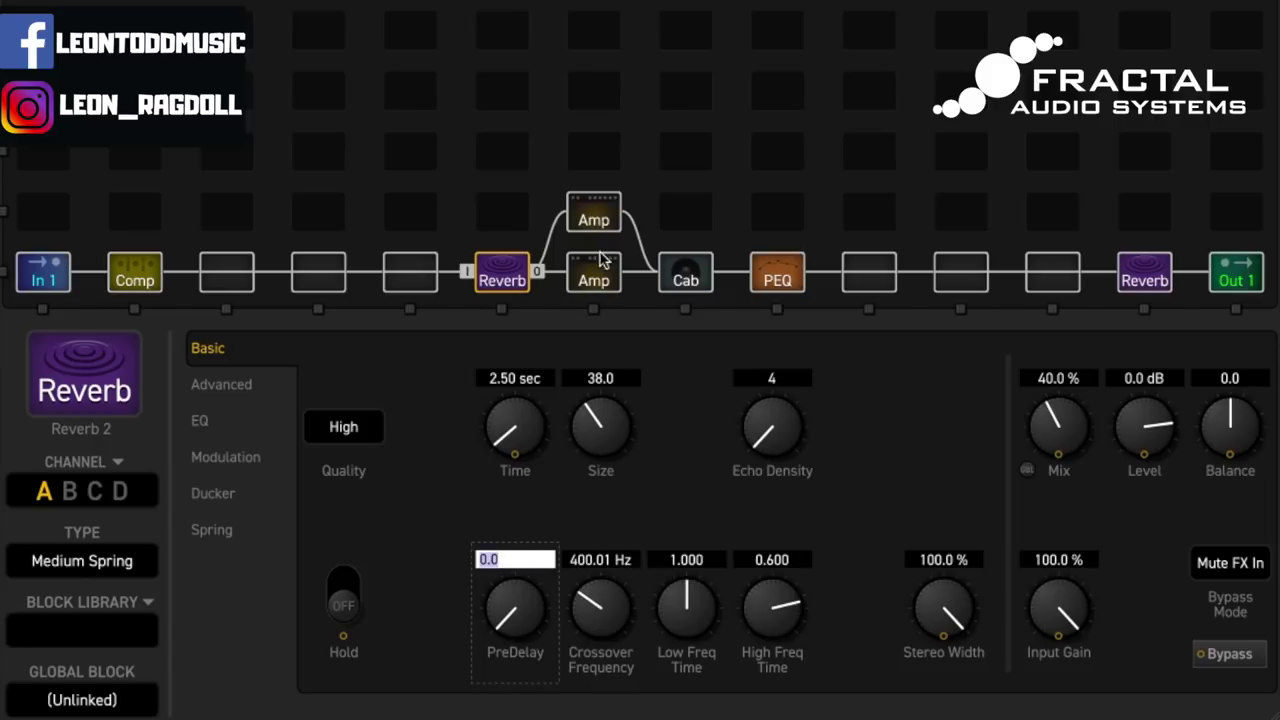
{"action": "left_click", "coordinate": [528, 375]}
{"action": "type", "text": "1.5"}
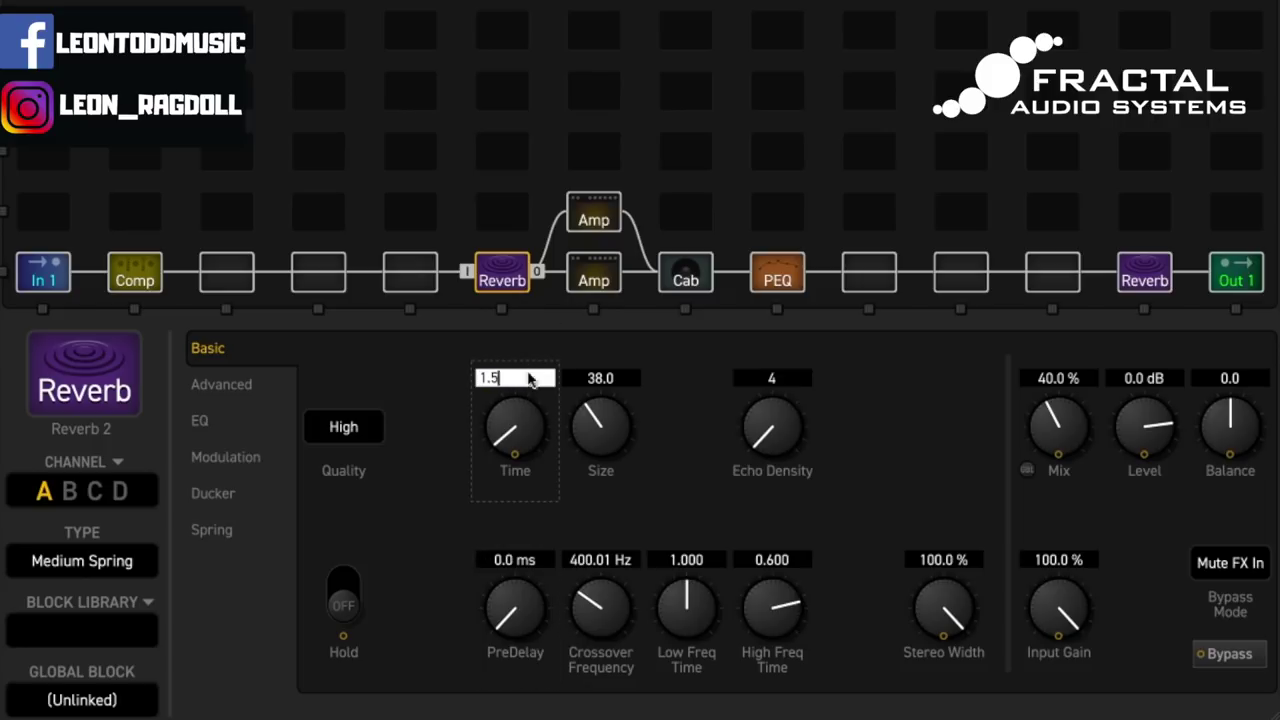
{"action": "key", "text": "Return"}
{"action": "scroll", "coordinate": [666, 608], "scroll_direction": "down", "scroll_amount": 1}
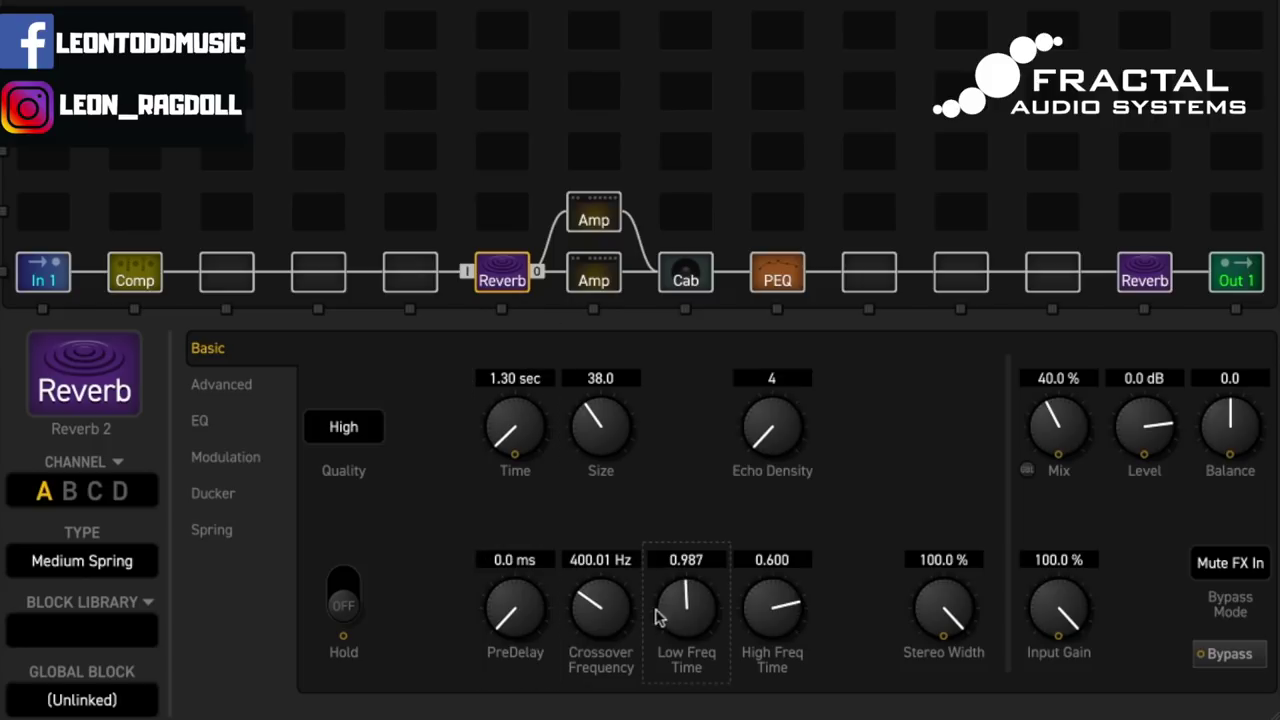
Set the Medium Spring reverb's predelay to 40 ms and its low frequency time to 1.000.
{"action": "left_click", "coordinate": [518, 570]}
{"action": "left_click", "coordinate": [518, 570]}
{"action": "type", "text": "40"}
{"action": "key", "text": "Return"}
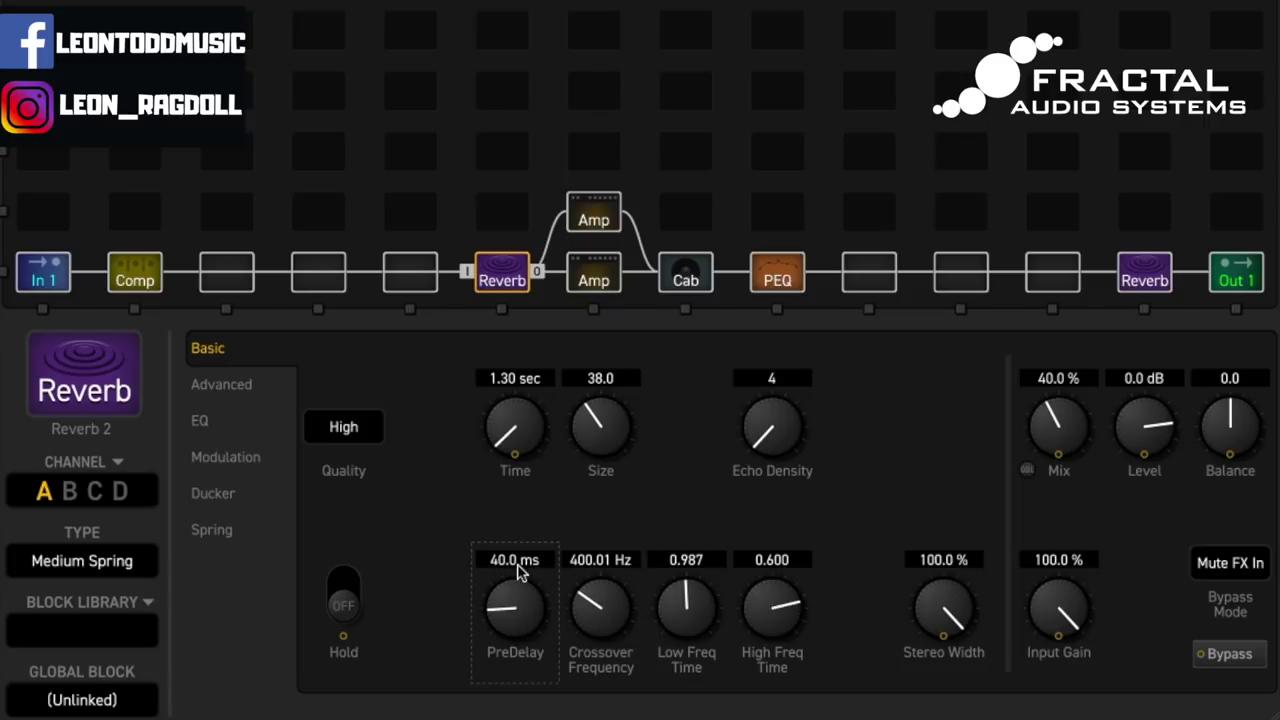
{"action": "left_click", "coordinate": [672, 557]}
{"action": "type", "text": "1"}
{"action": "key", "text": "Return"}
Set the Medium Spring reverb's mix to 30% and review its EQ settings.
{"action": "left_click", "coordinate": [1050, 378]}
{"action": "type", "text": "30"}
{"action": "key", "text": "Return"}
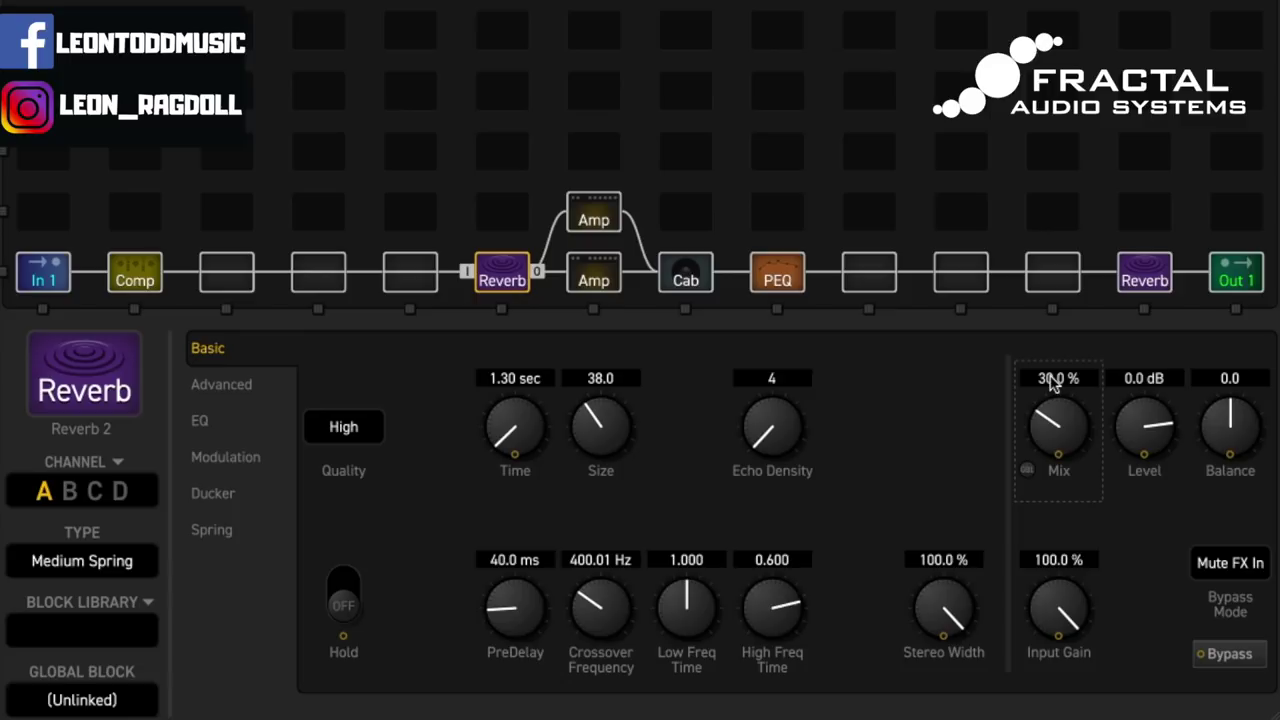
{"action": "left_click", "coordinate": [200, 422]}
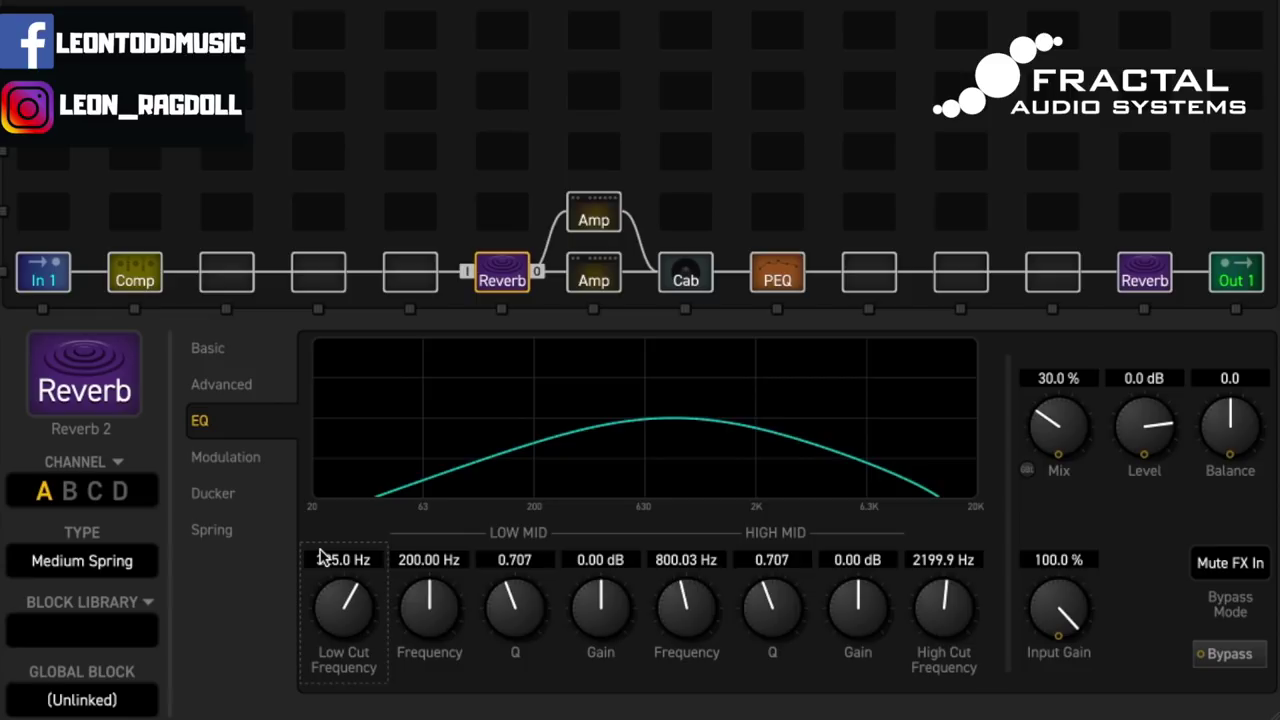
{"action": "left_click", "coordinate": [236, 347]}
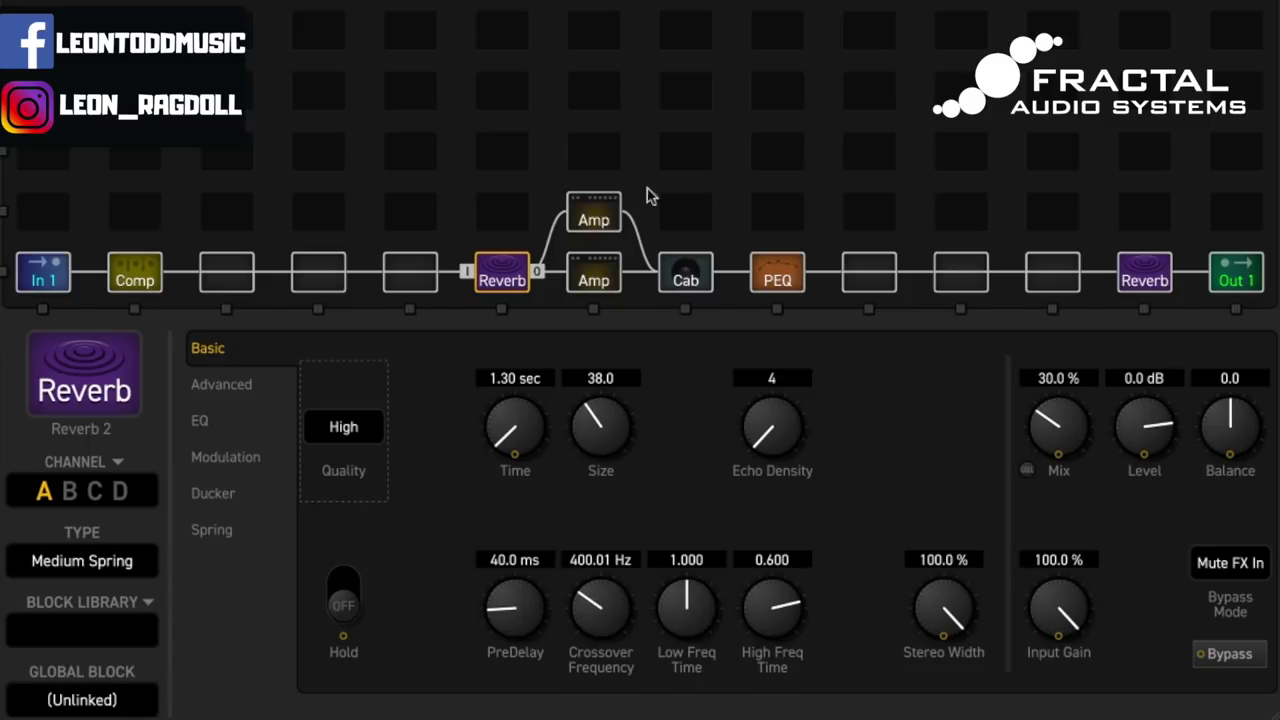
{"action": "double_click", "coordinate": [1068, 288]}
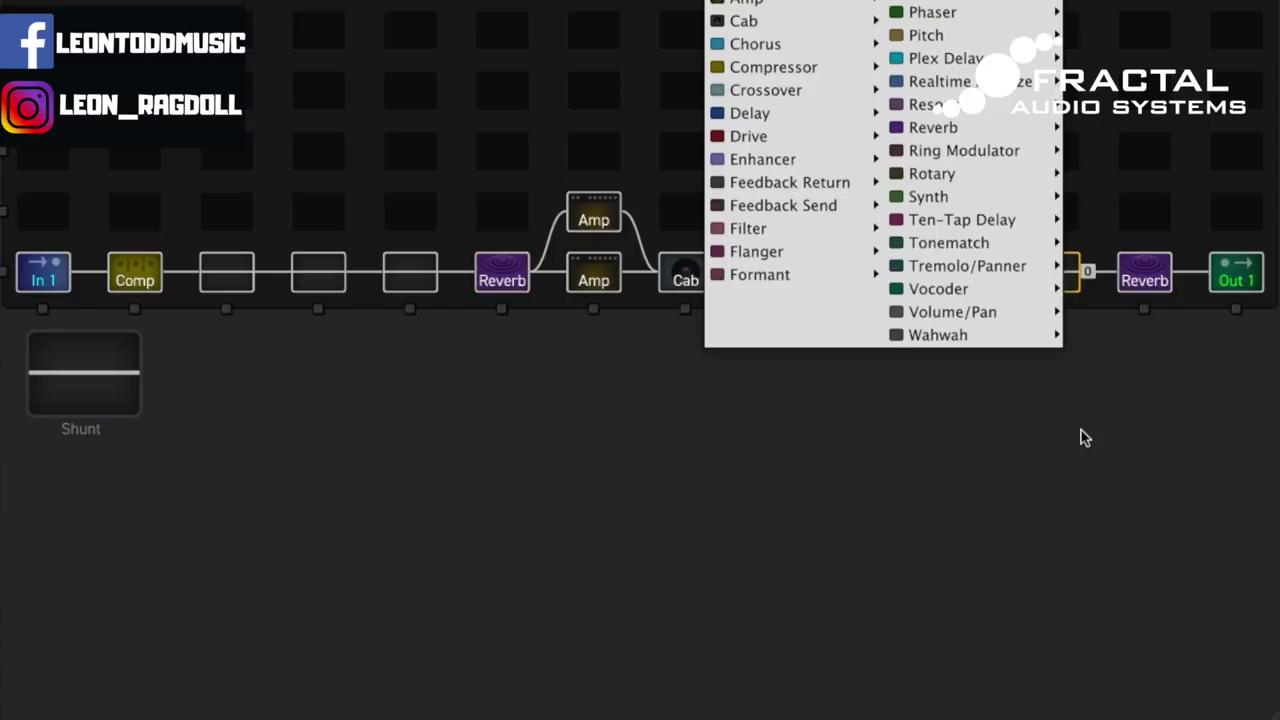
{"action": "left_click", "coordinate": [1097, 366]}
{"action": "double_click", "coordinate": [1063, 289]}
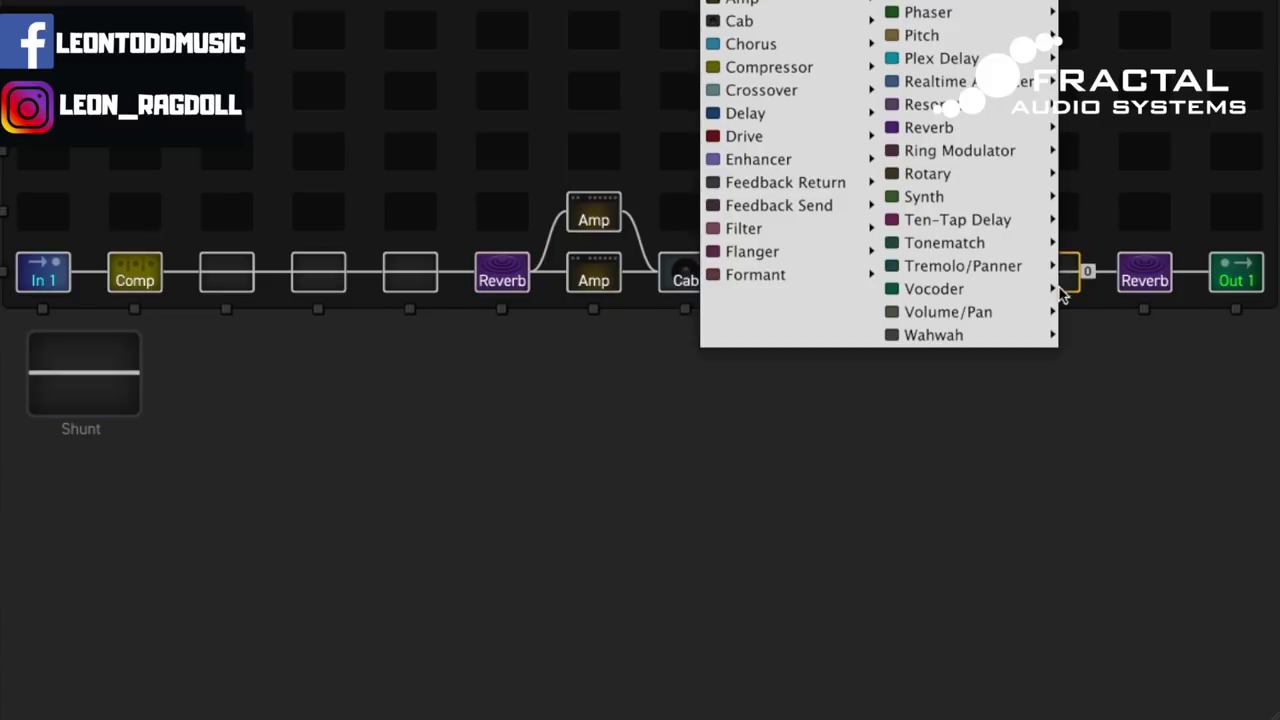
{"action": "left_click", "coordinate": [1120, 380]}
Route a parallel path around the last shunt before the final reverb and insert a Plex Delay block in it.
{"action": "left_click_drag", "start_coordinate": [1110, 275], "coordinate": [1094, 214]}
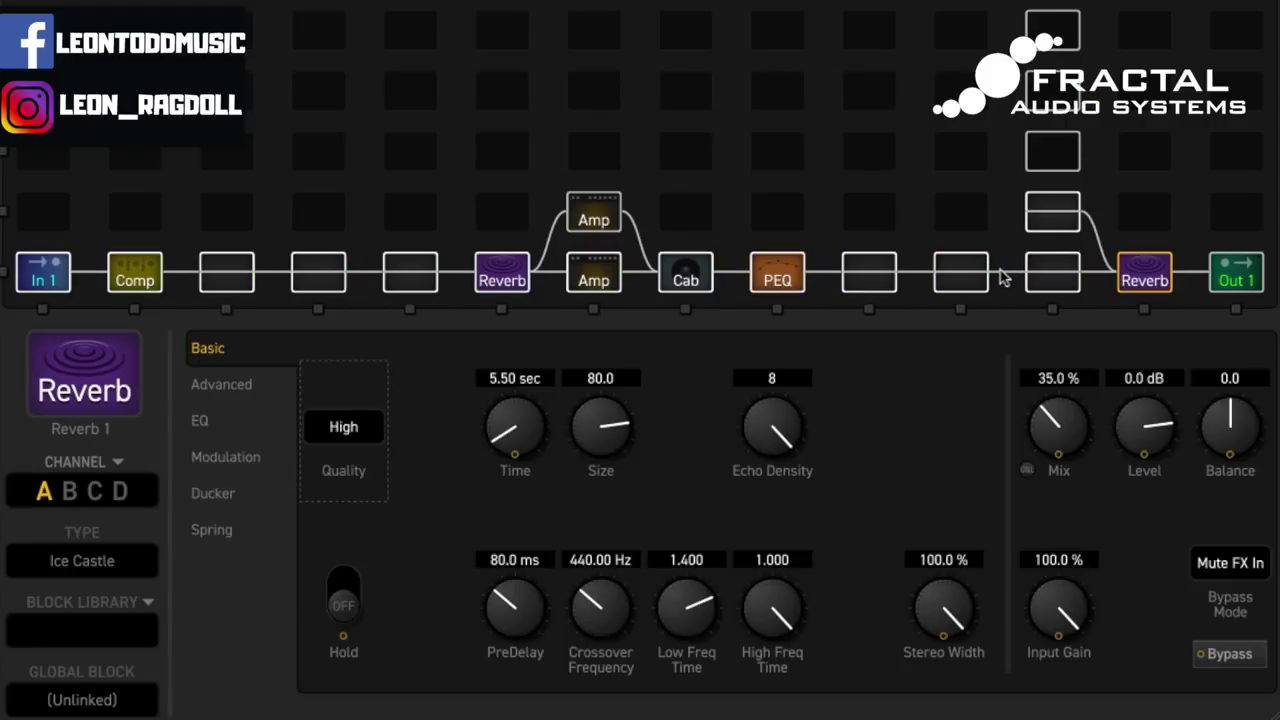
{"action": "left_click_drag", "start_coordinate": [995, 272], "coordinate": [1017, 210]}
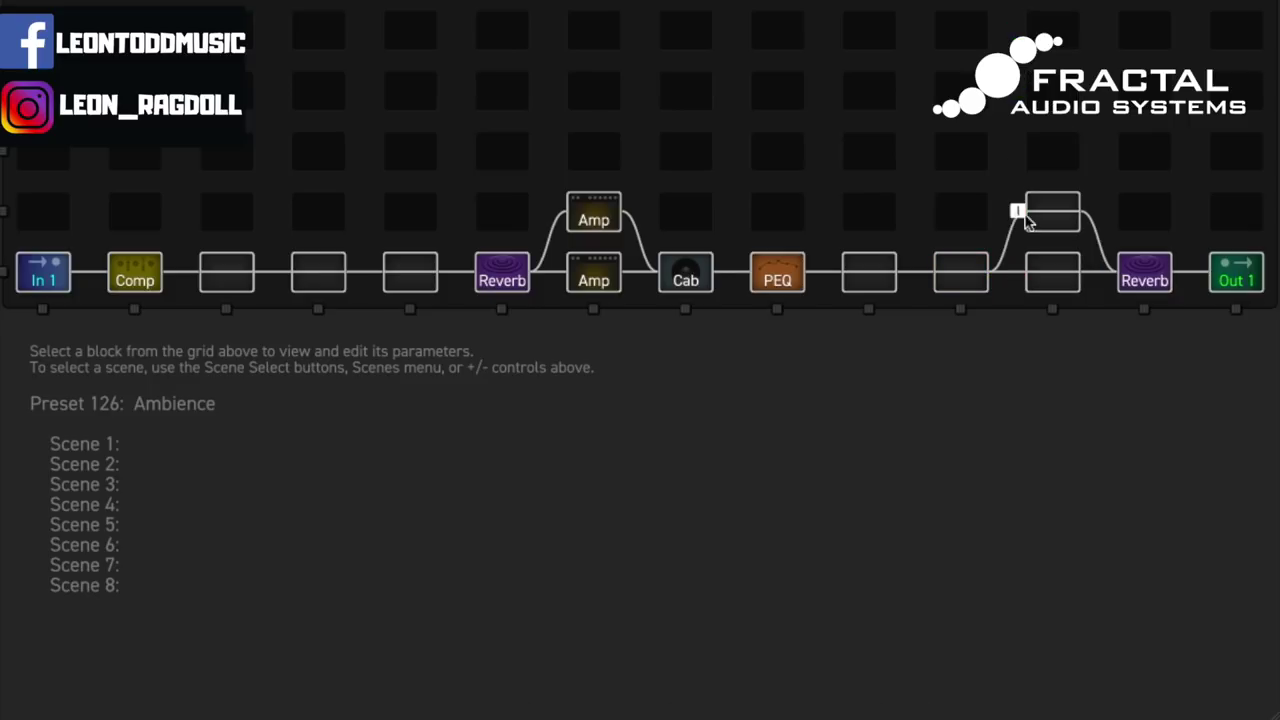
{"action": "left_click", "coordinate": [1052, 212]}
{"action": "right_click", "coordinate": [1050, 213]}
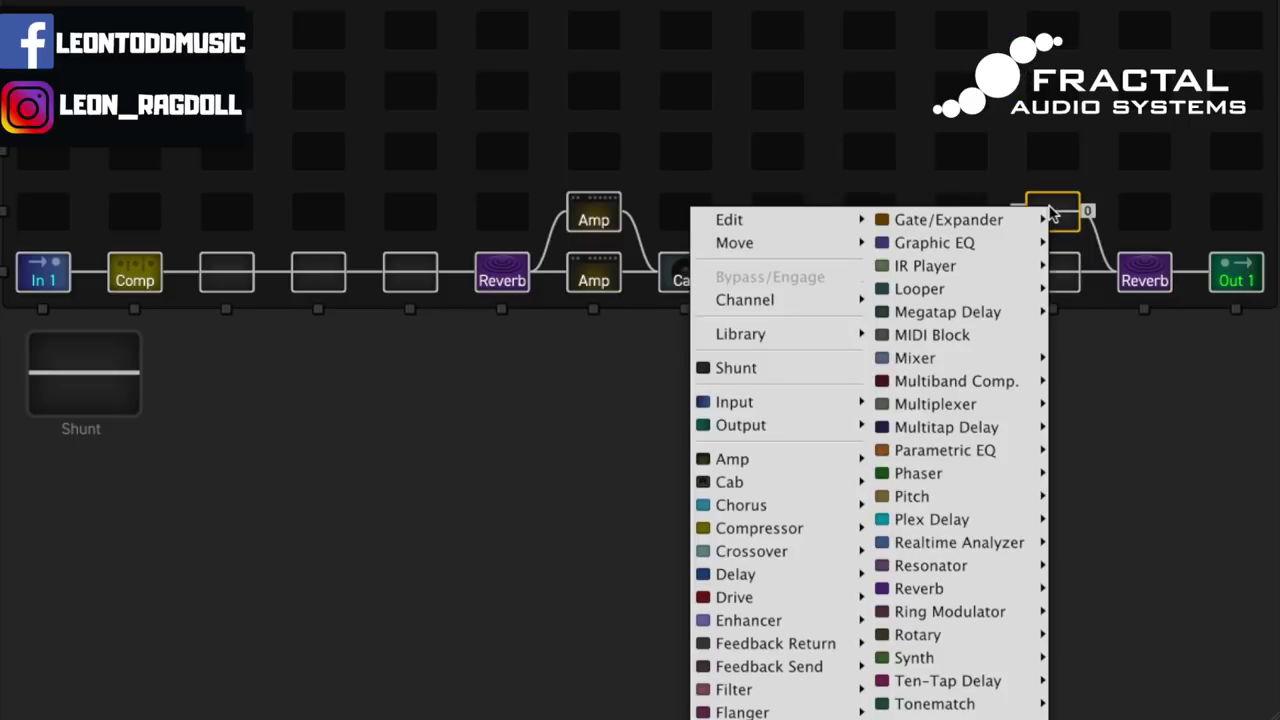
{"action": "mouse_move", "coordinate": [1063, 517]}
{"action": "left_click", "coordinate": [1072, 492]}
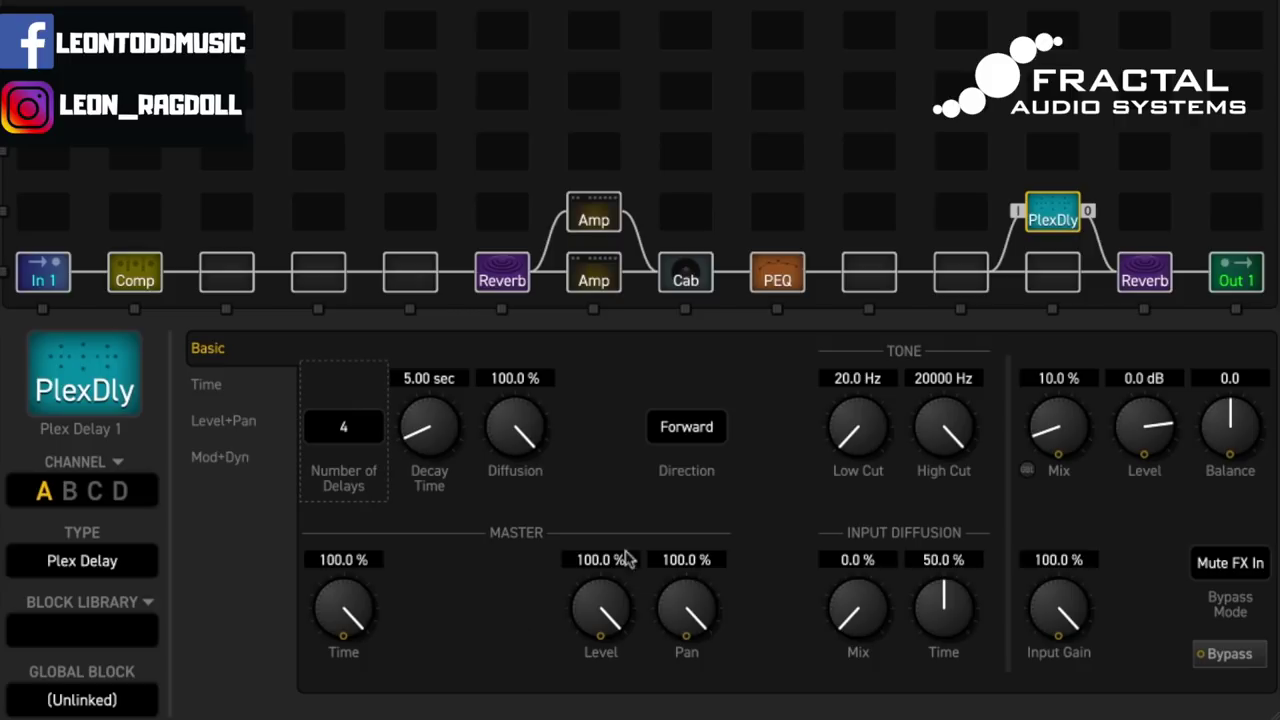
Set the Plex Delay's mix to 100% and its level to -15 dB.
{"action": "left_click_drag", "start_coordinate": [1059, 450], "coordinate": [1059, 380]}
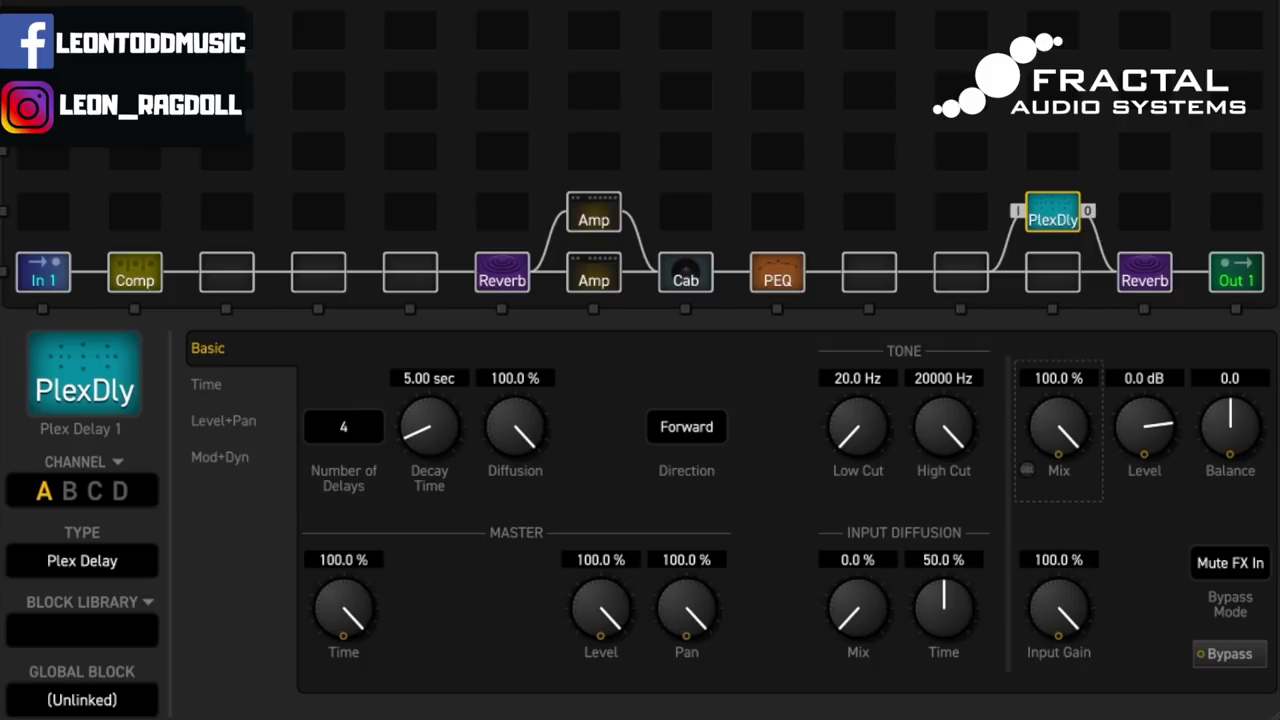
{"action": "left_click", "coordinate": [1162, 378]}
{"action": "type", "text": "-15"}
{"action": "key", "text": "Return"}
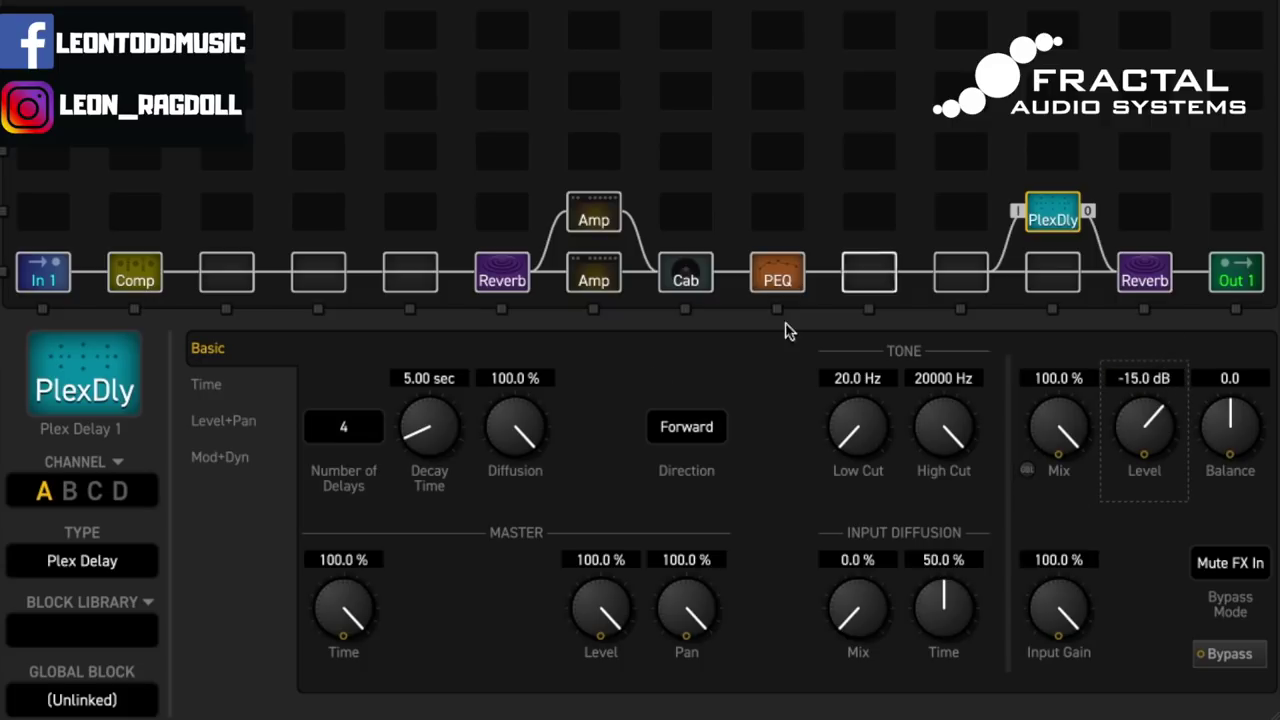
Set the Plex Delay's number of delays to 8 and its input diffusion mix to 100%.
{"action": "left_click", "coordinate": [343, 430]}
{"action": "left_click", "coordinate": [334, 508]}
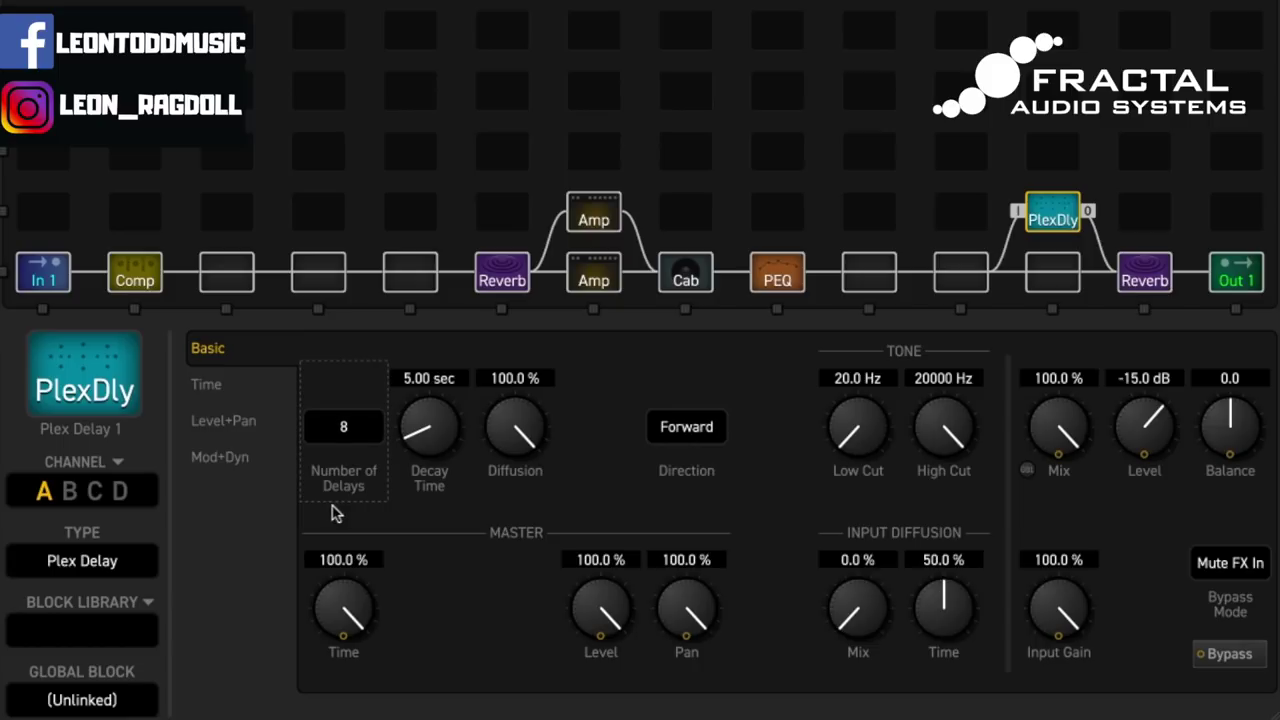
{"action": "left_click_drag", "start_coordinate": [866, 625], "coordinate": [866, 560]}
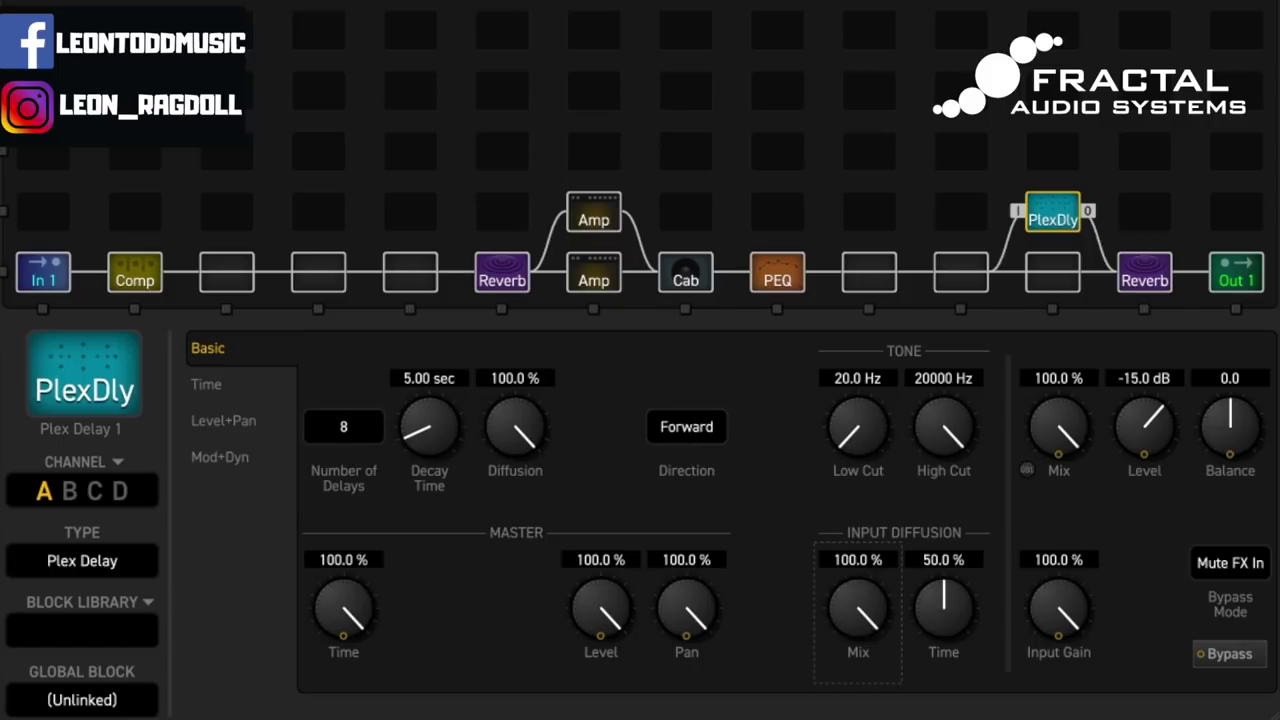
Set the Plex Delay's decay time to 3 sec and review its time settings.
{"action": "double_click", "coordinate": [420, 382]}
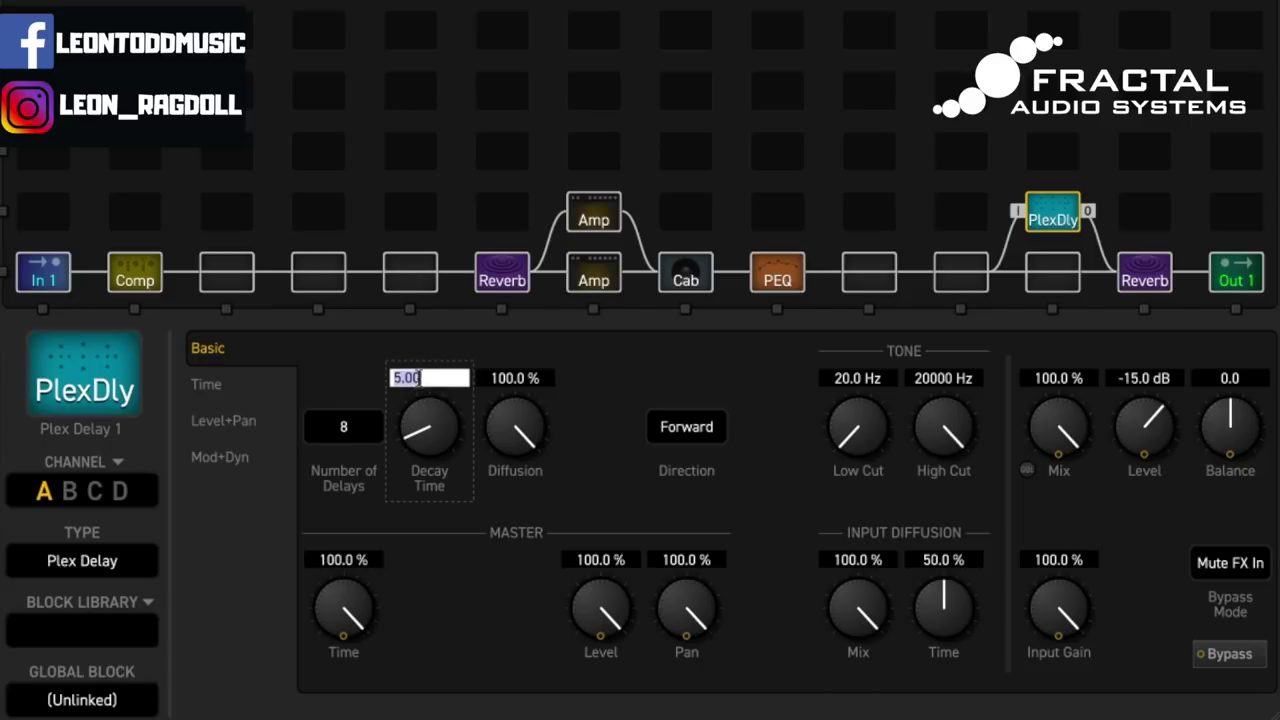
{"action": "type", "text": "3"}
{"action": "key", "text": "Return"}
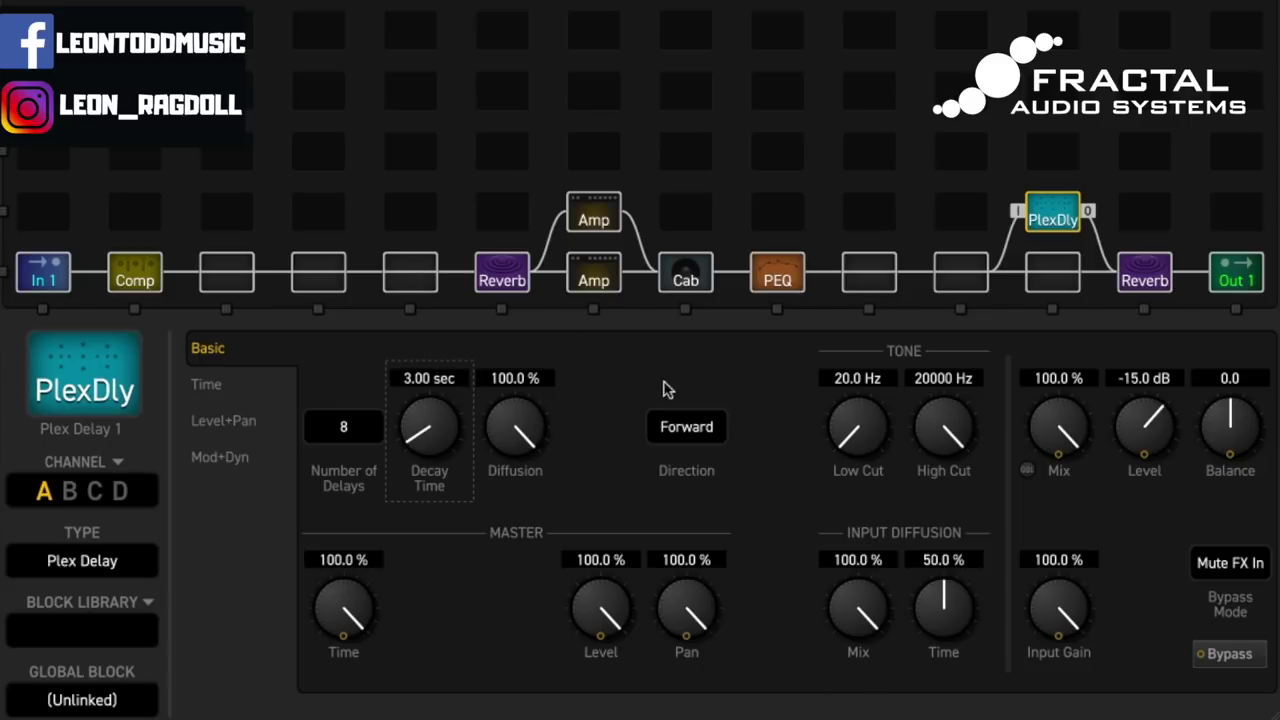
{"action": "left_click", "coordinate": [228, 386]}
{"action": "left_click", "coordinate": [237, 350]}
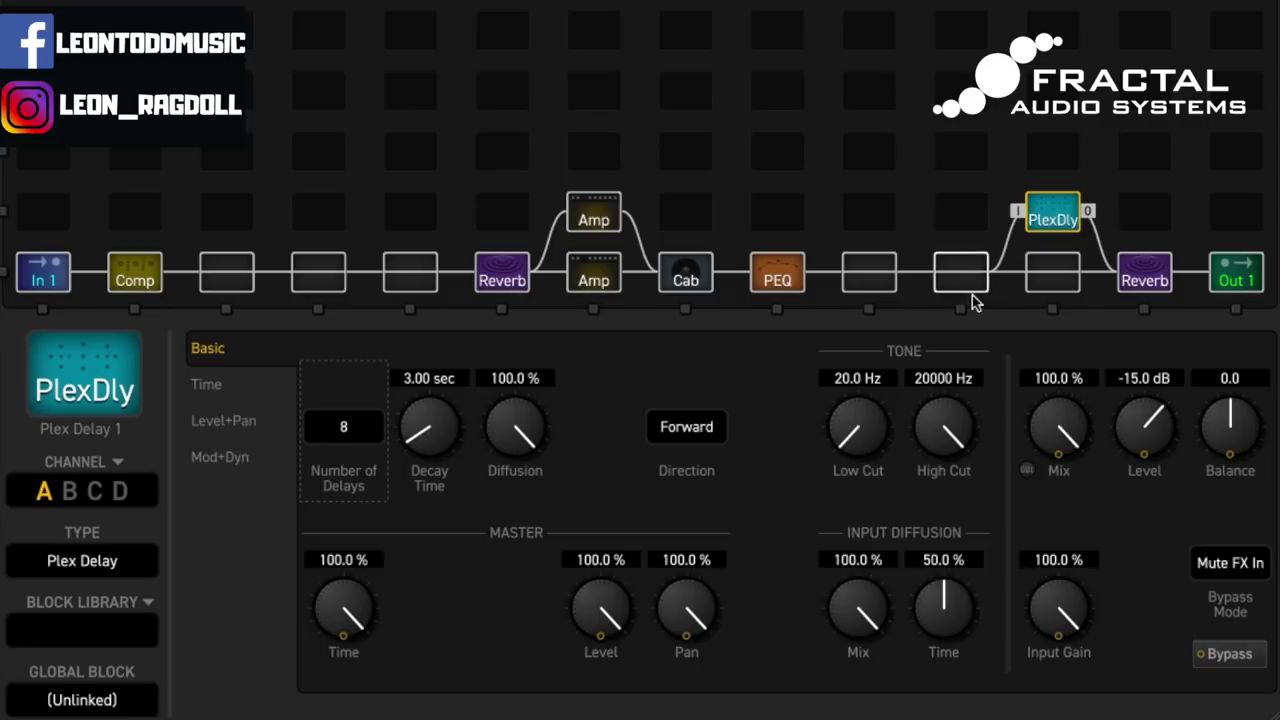
Raise the Plex Delay's level to -6 dB.
{"action": "left_click", "coordinate": [1138, 378]}
{"action": "type", "text": "-6"}
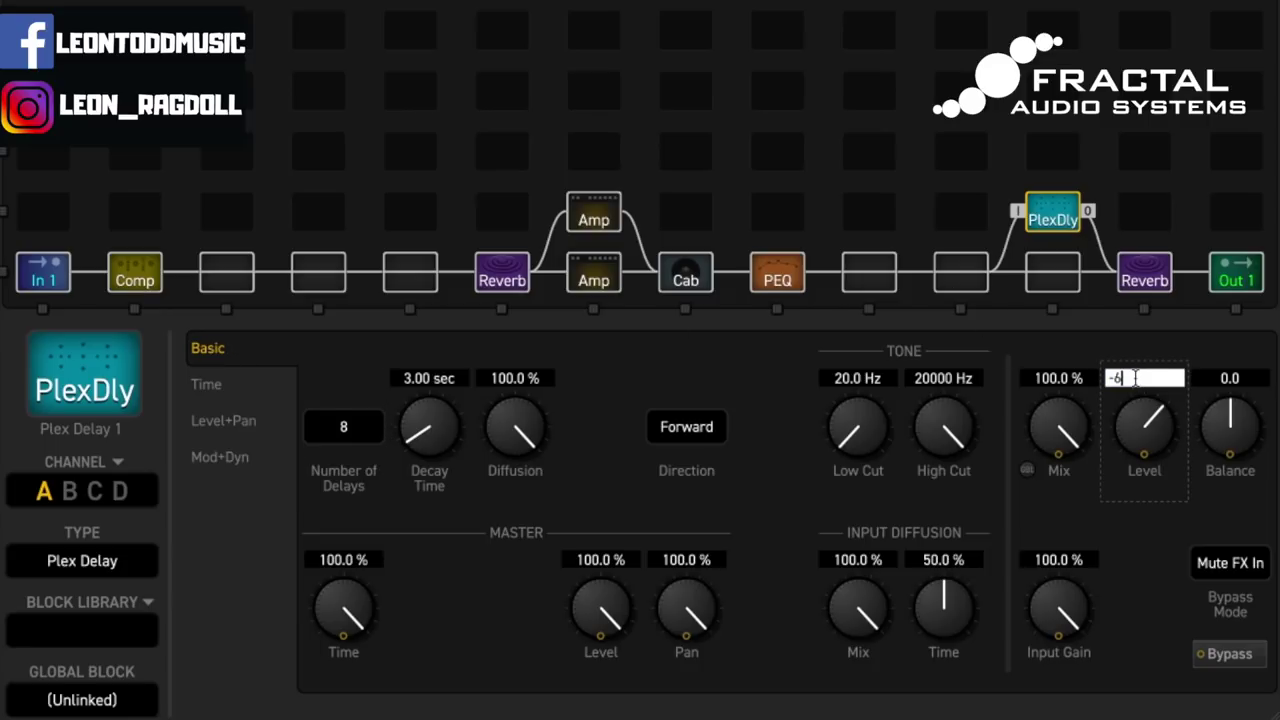
{"action": "key", "text": "Return"}
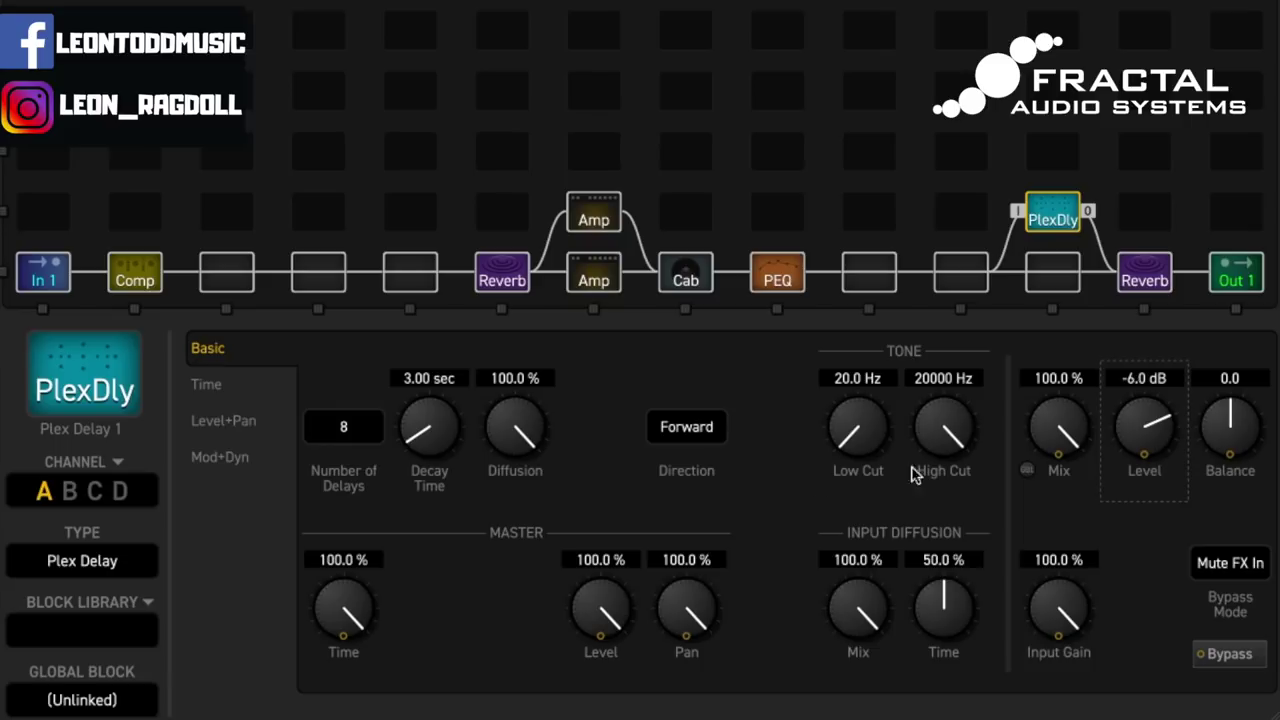
Set the Plex Delay's high cut to 4000 Hz and its low cut to 200 Hz.
{"action": "left_click", "coordinate": [925, 378]}
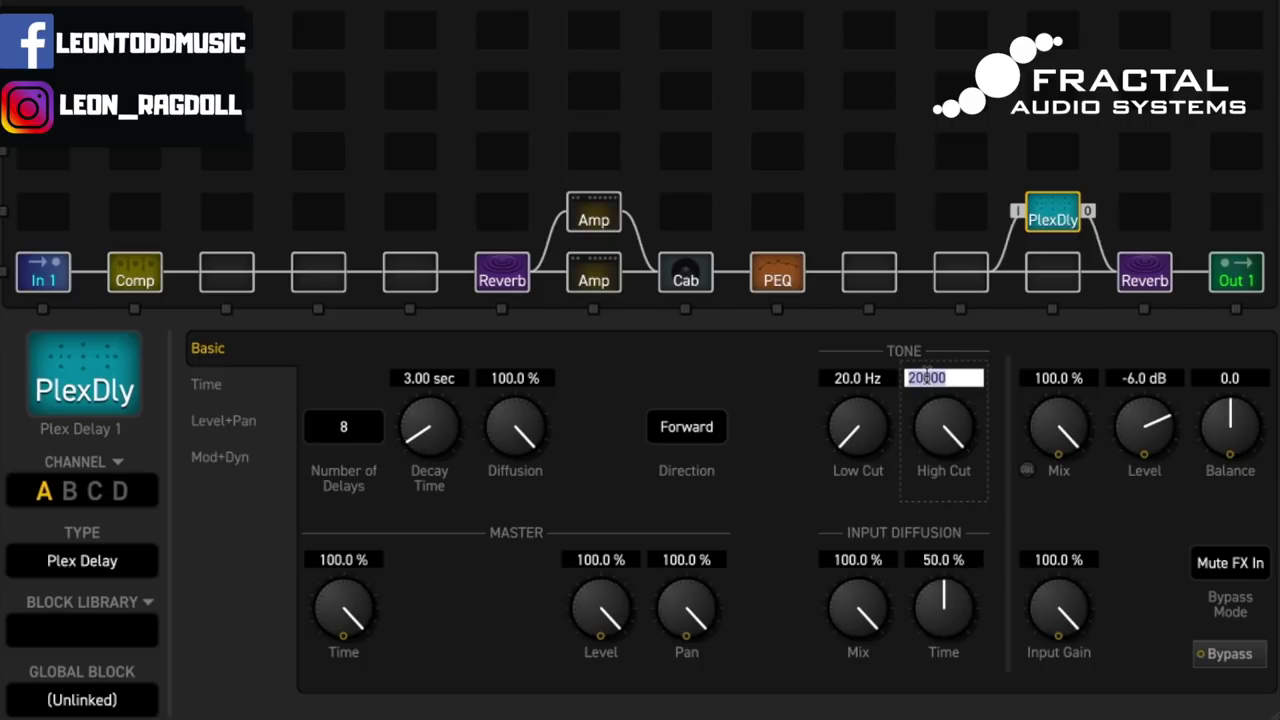
{"action": "type", "text": "4000"}
{"action": "key", "text": "Return"}
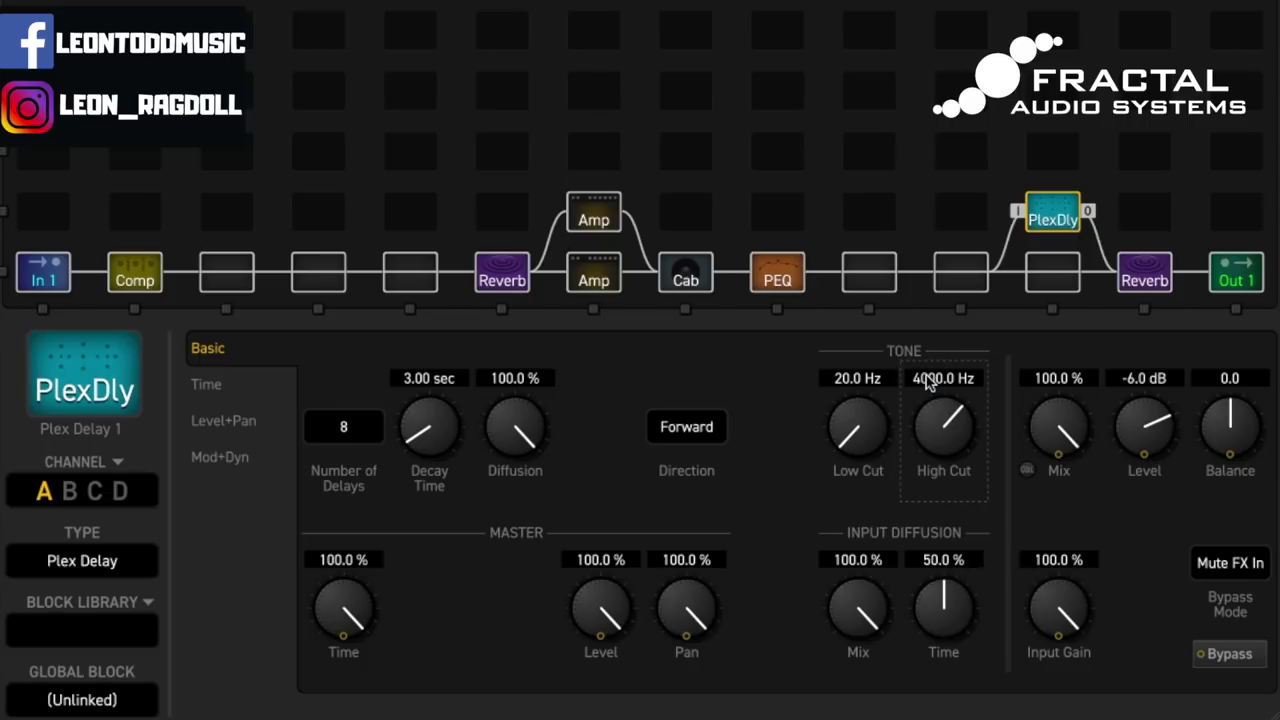
{"action": "double_click", "coordinate": [858, 378]}
{"action": "type", "text": "200"}
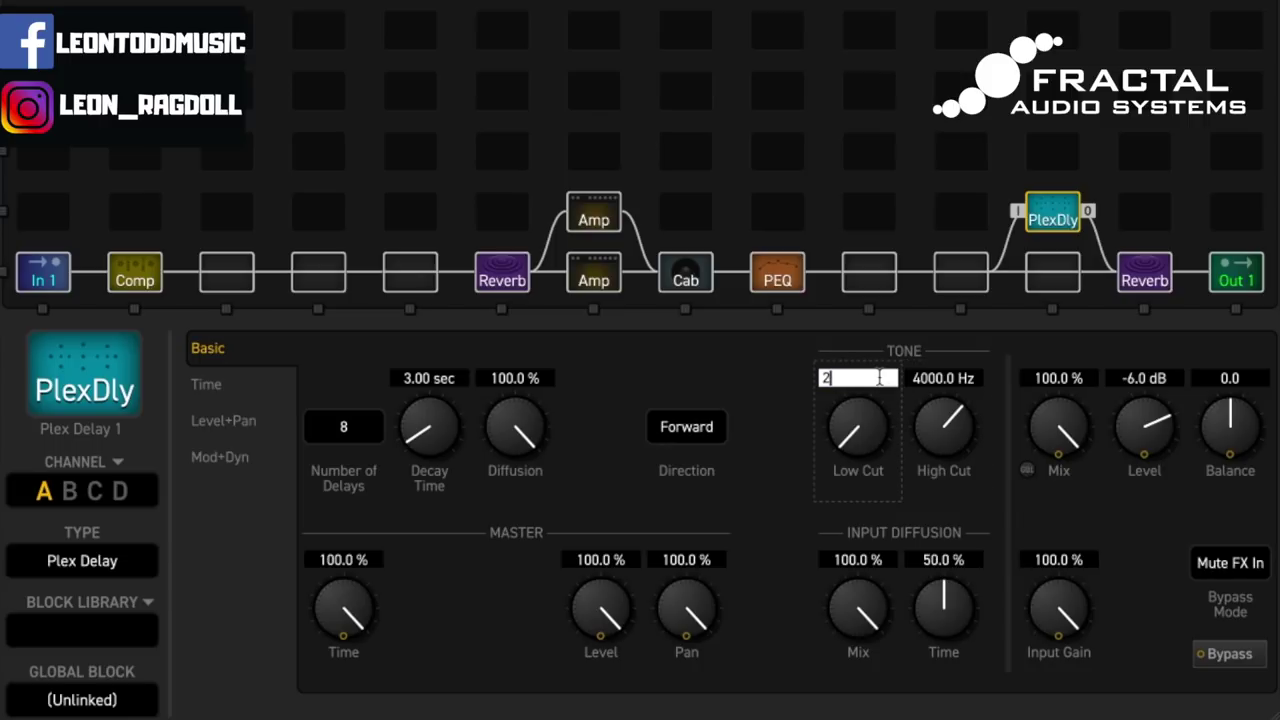
{"action": "key", "text": "Return"}
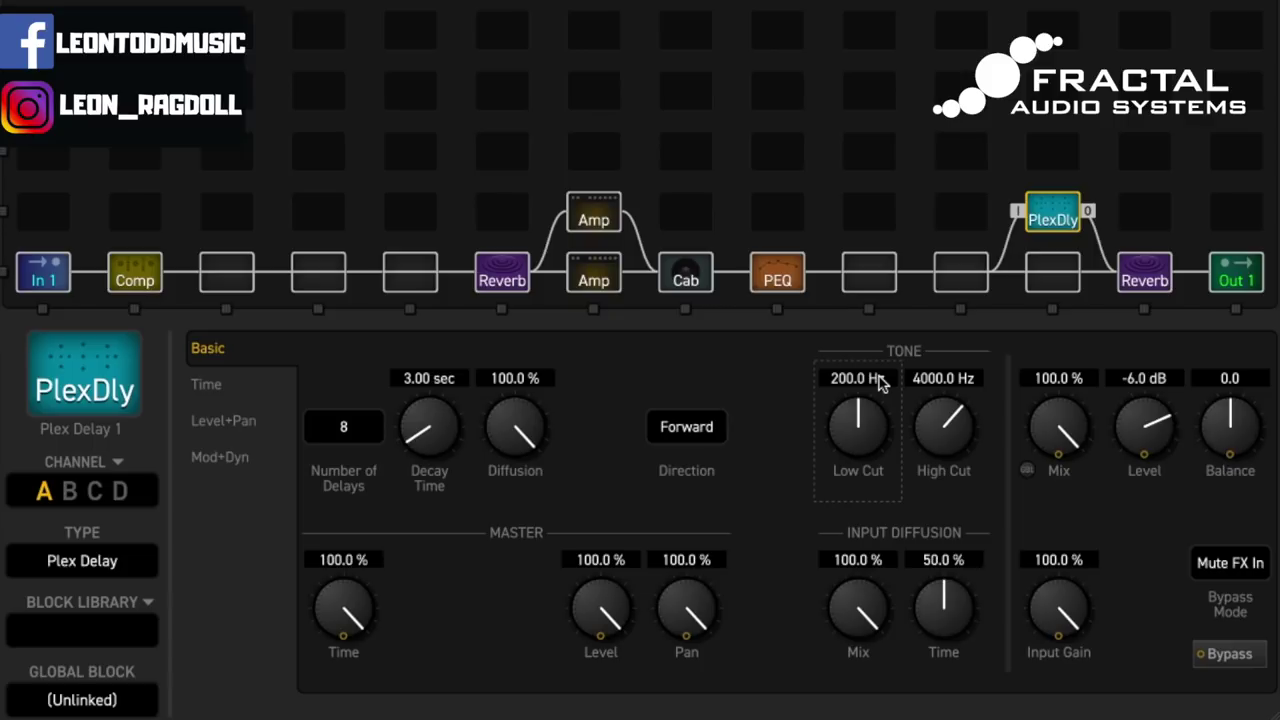
Set the Plex Delay's modulation depth to 30% and raise it further to 40%, returning to the basic parameters.
{"action": "left_click", "coordinate": [220, 460]}
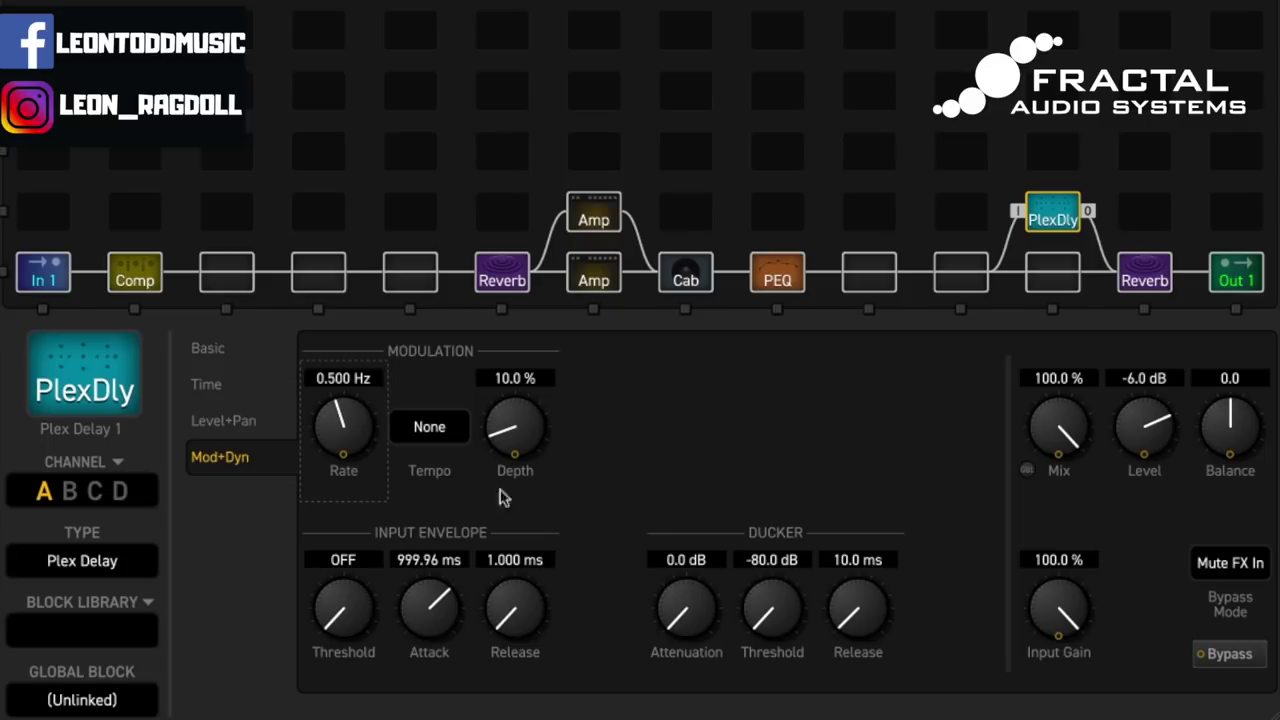
{"action": "double_click", "coordinate": [519, 378]}
{"action": "type", "text": "30"}
{"action": "key", "text": "Return"}
{"action": "double_click", "coordinate": [519, 378]}
{"action": "type", "text": "40"}
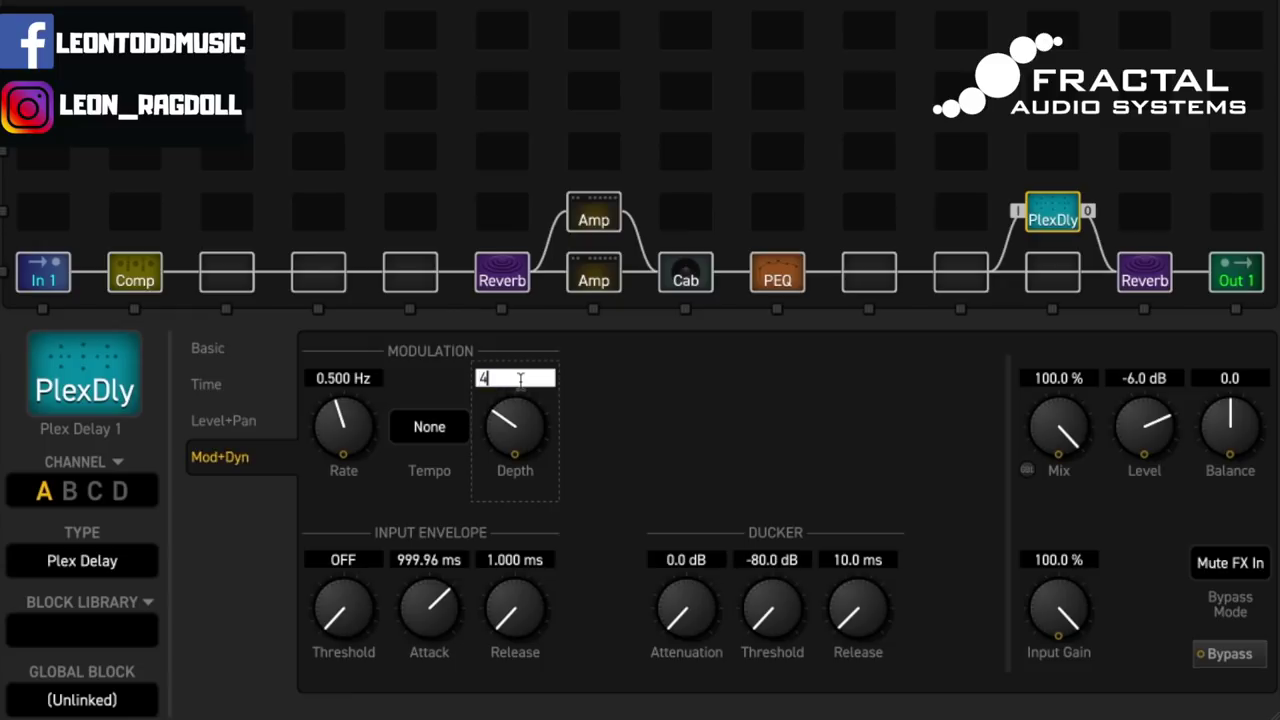
{"action": "key", "text": "Return"}
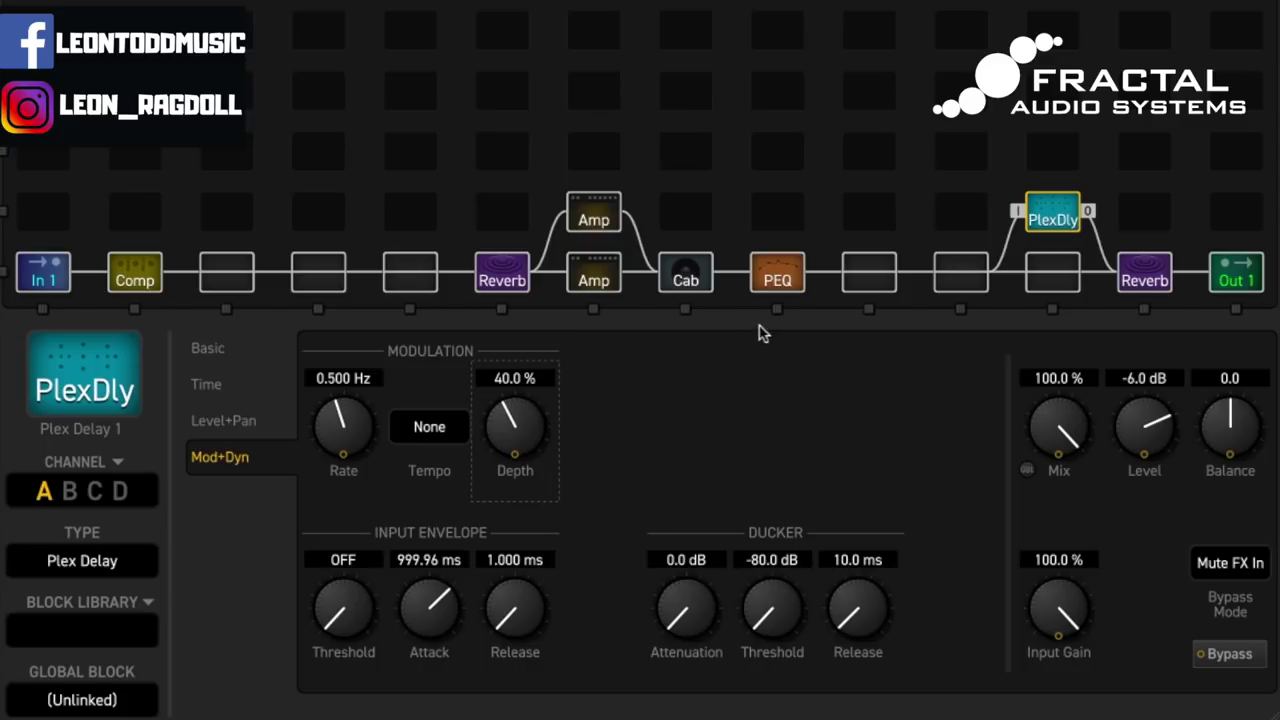
{"action": "left_click", "coordinate": [218, 358]}
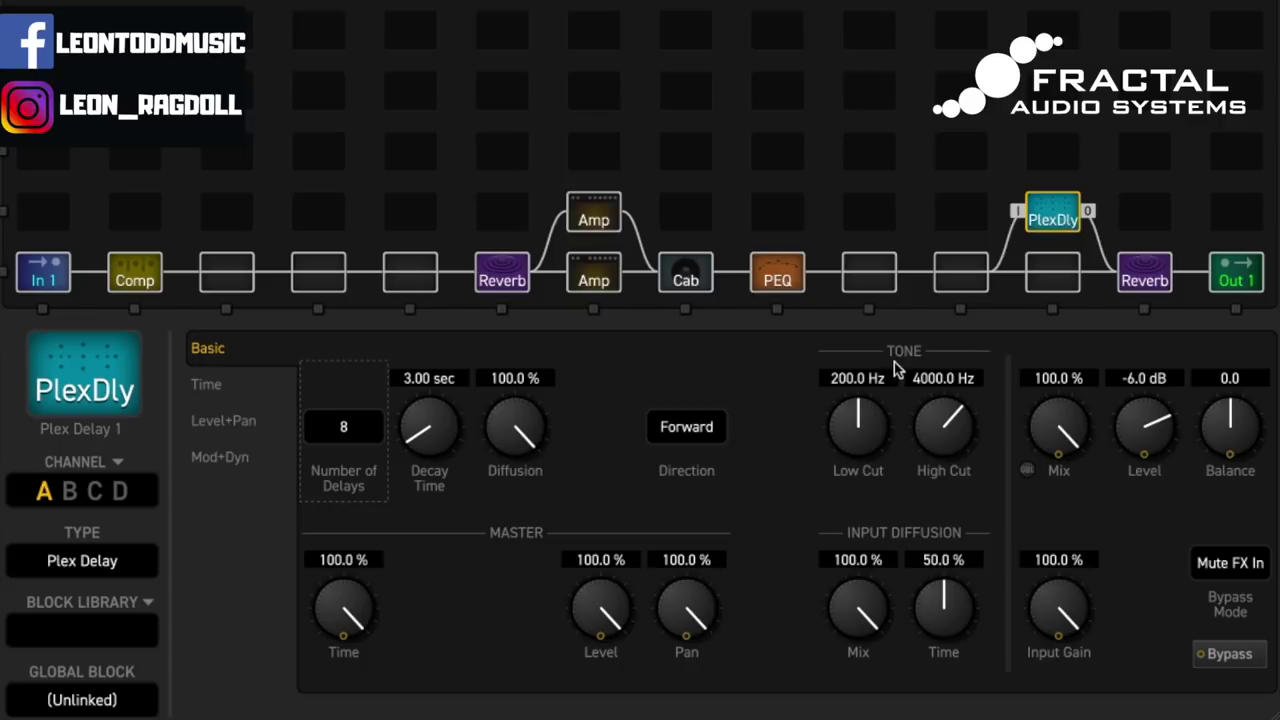
Route a second parallel path above the Plex Delay, from the preceding shunt into the final reverb.
{"action": "left_click", "coordinate": [980, 266]}
{"action": "left_click_drag", "start_coordinate": [995, 271], "coordinate": [1024, 162]}
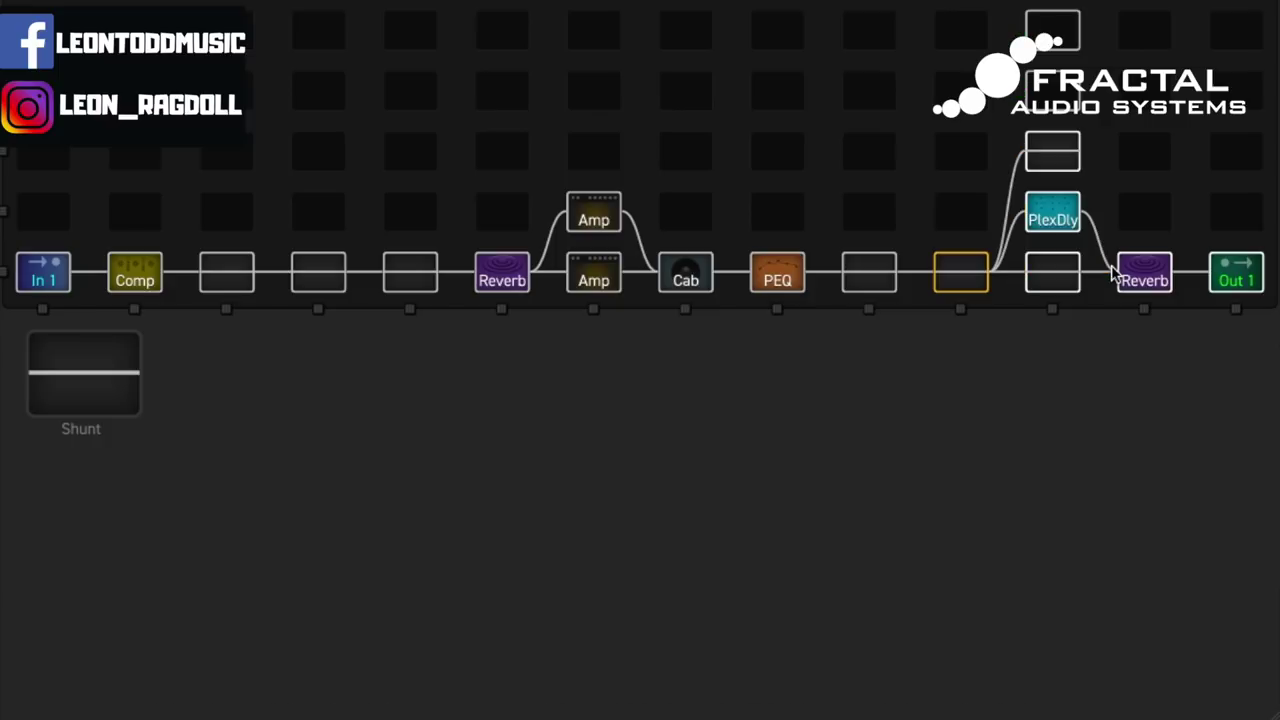
{"action": "left_click", "coordinate": [1110, 260]}
{"action": "left_click_drag", "start_coordinate": [1112, 258], "coordinate": [1088, 155]}
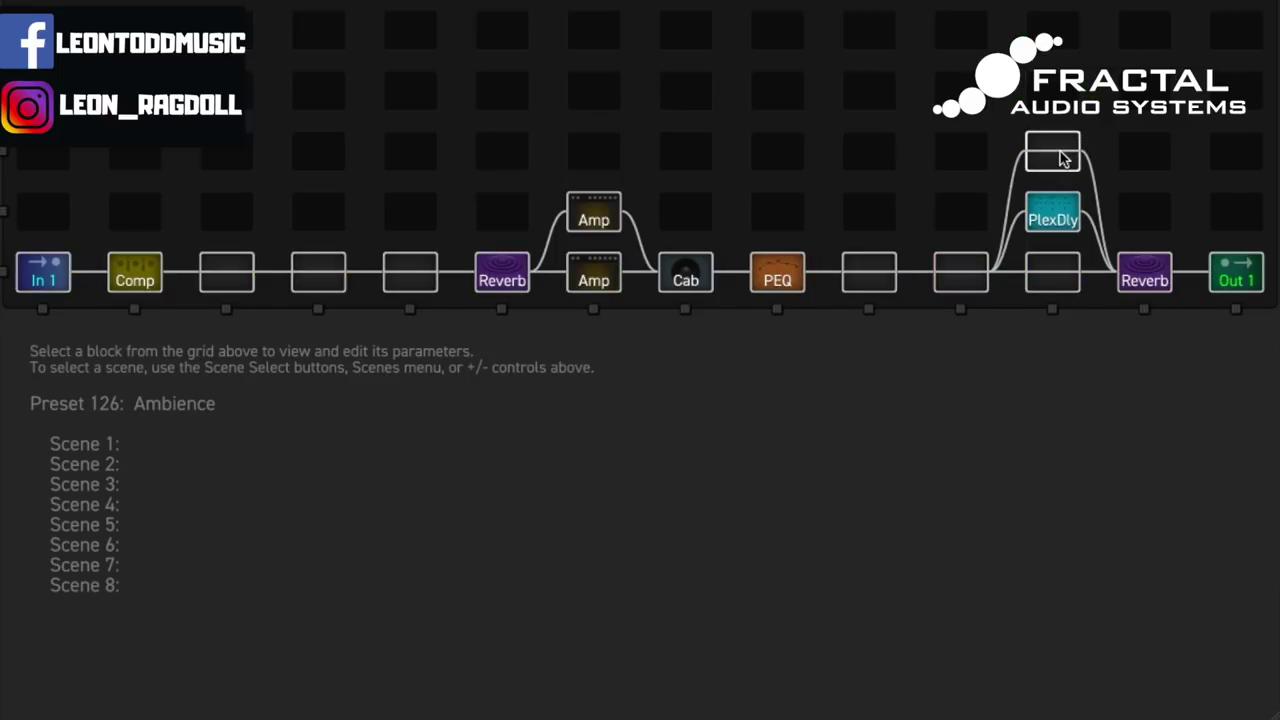
Insert a Multitap Delay block in the new parallel path and set its type to Quad Tape Delay.
{"action": "right_click", "coordinate": [1060, 156]}
{"action": "mouse_move", "coordinate": [1015, 513]}
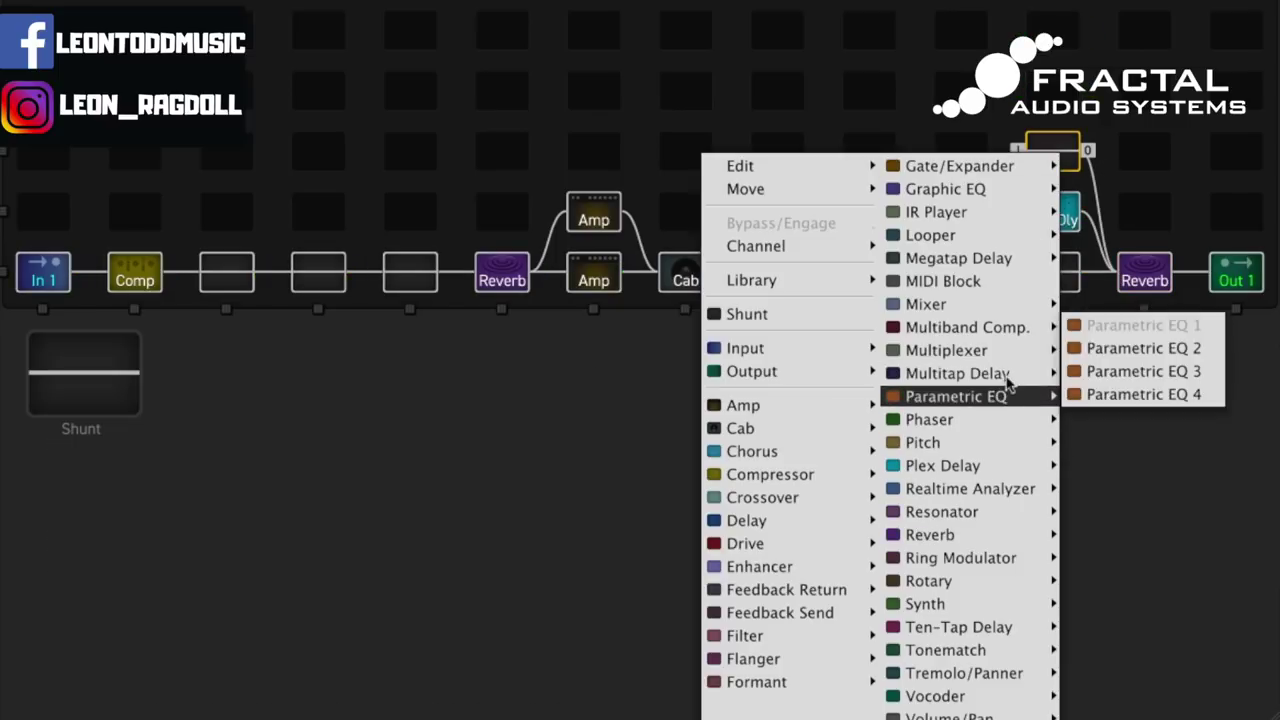
{"action": "left_click", "coordinate": [1142, 362]}
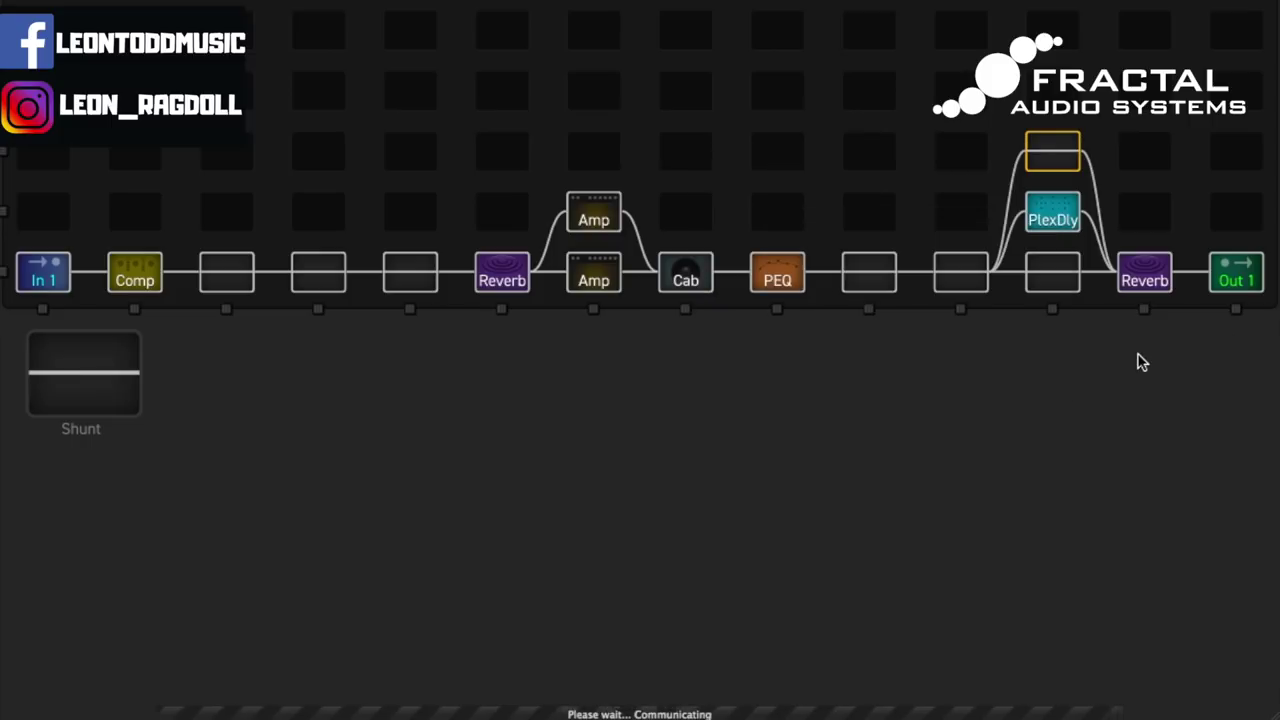
{"action": "left_click", "coordinate": [115, 560]}
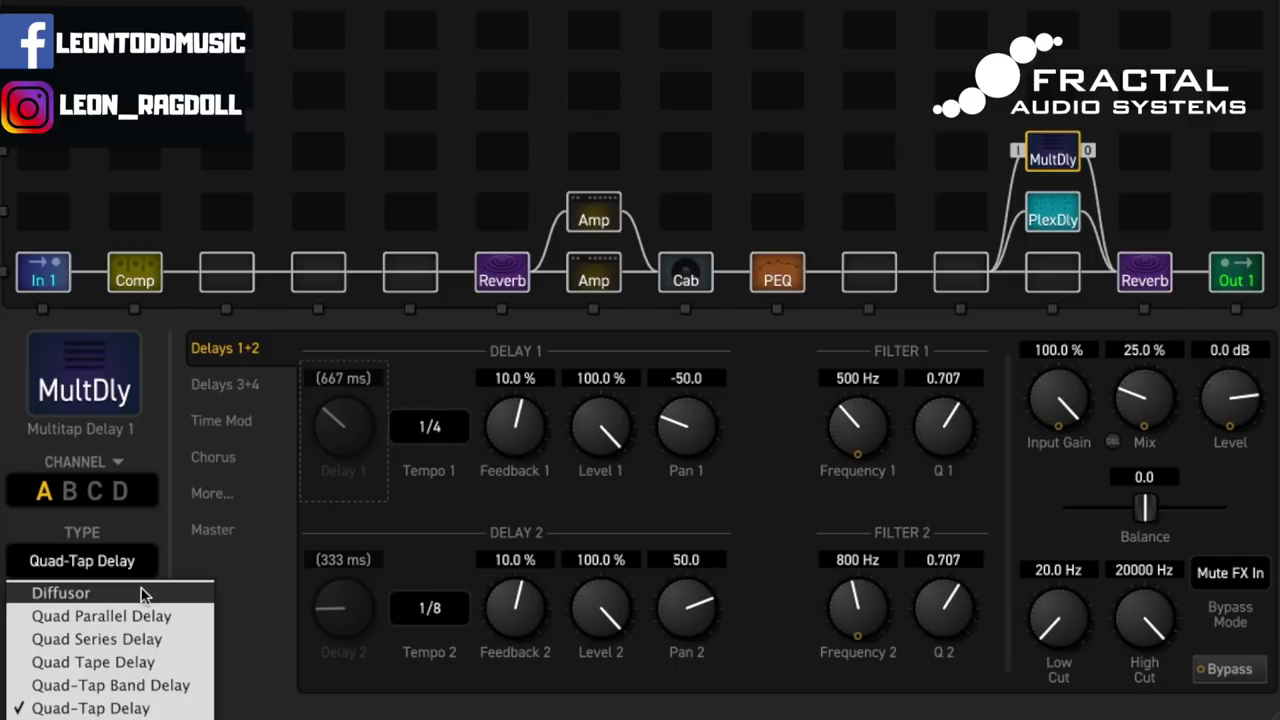
{"action": "left_click", "coordinate": [146, 665]}
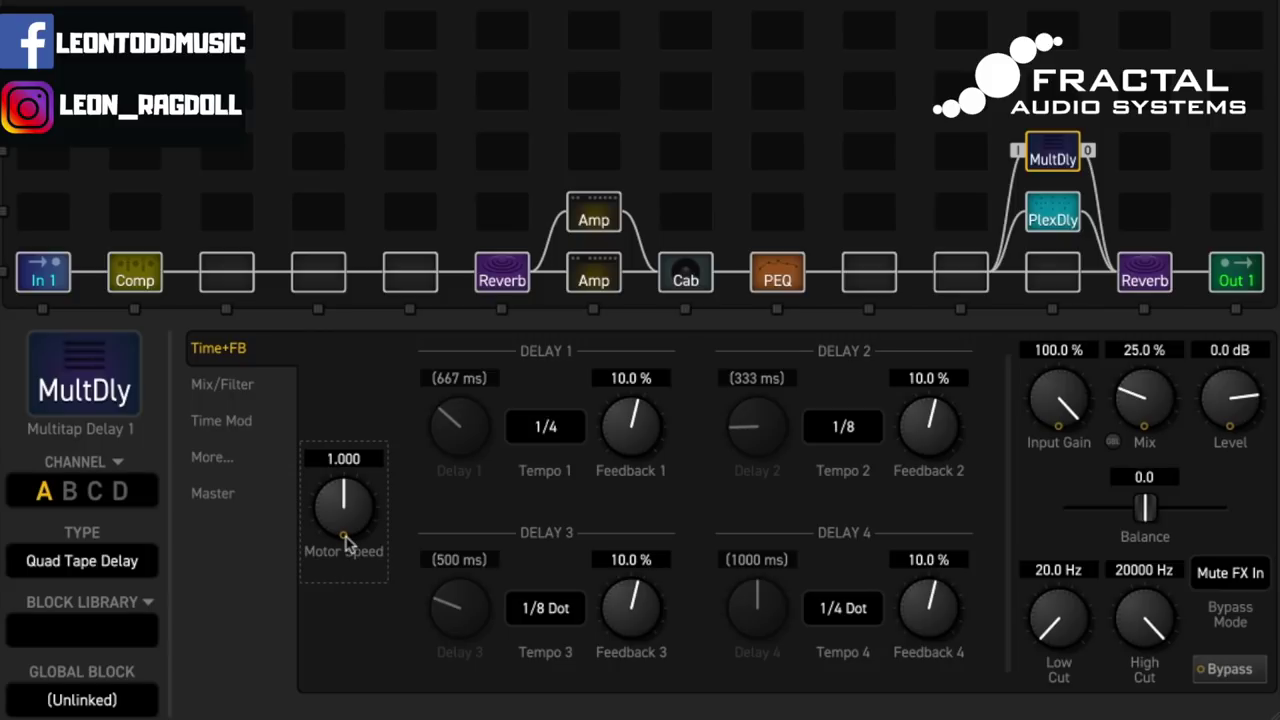
Set the Quad Tape Delay's mix to 100% and limit its tone with a 4000 Hz high cut and a 200 Hz low cut.
{"action": "left_click_drag", "start_coordinate": [1149, 423], "coordinate": [1149, 370]}
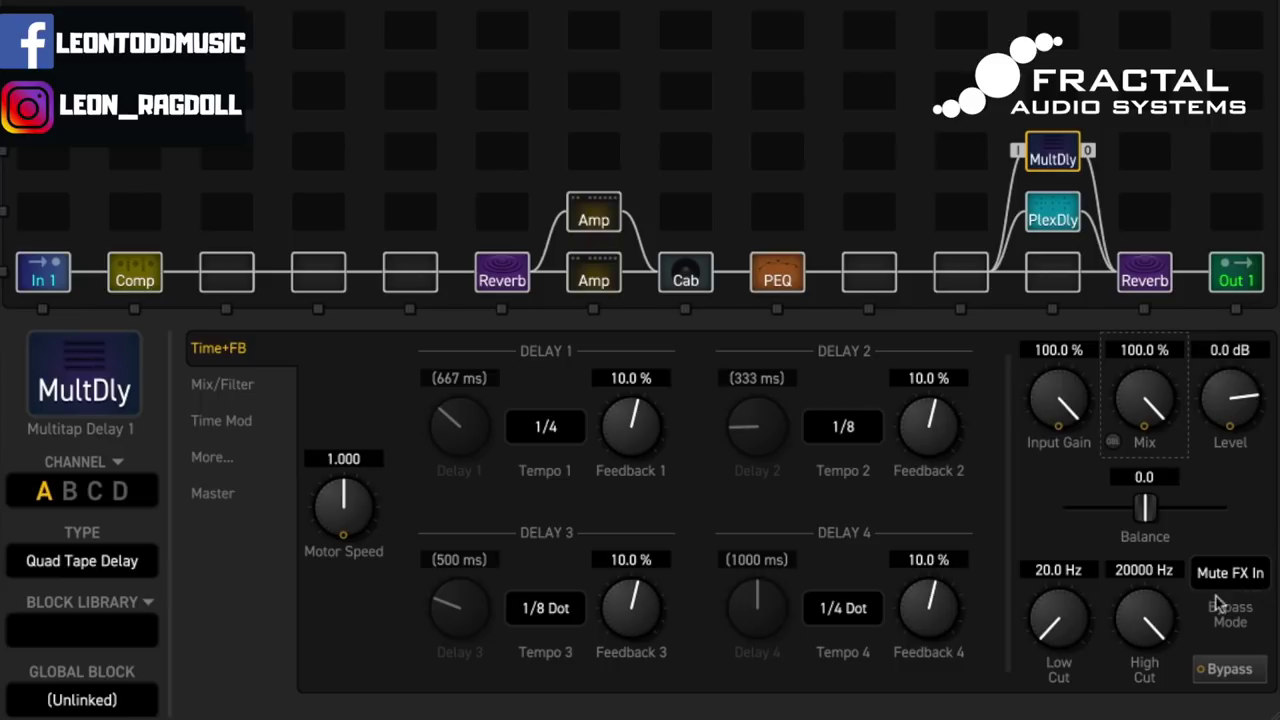
{"action": "double_click", "coordinate": [1150, 570]}
{"action": "type", "text": "4"}
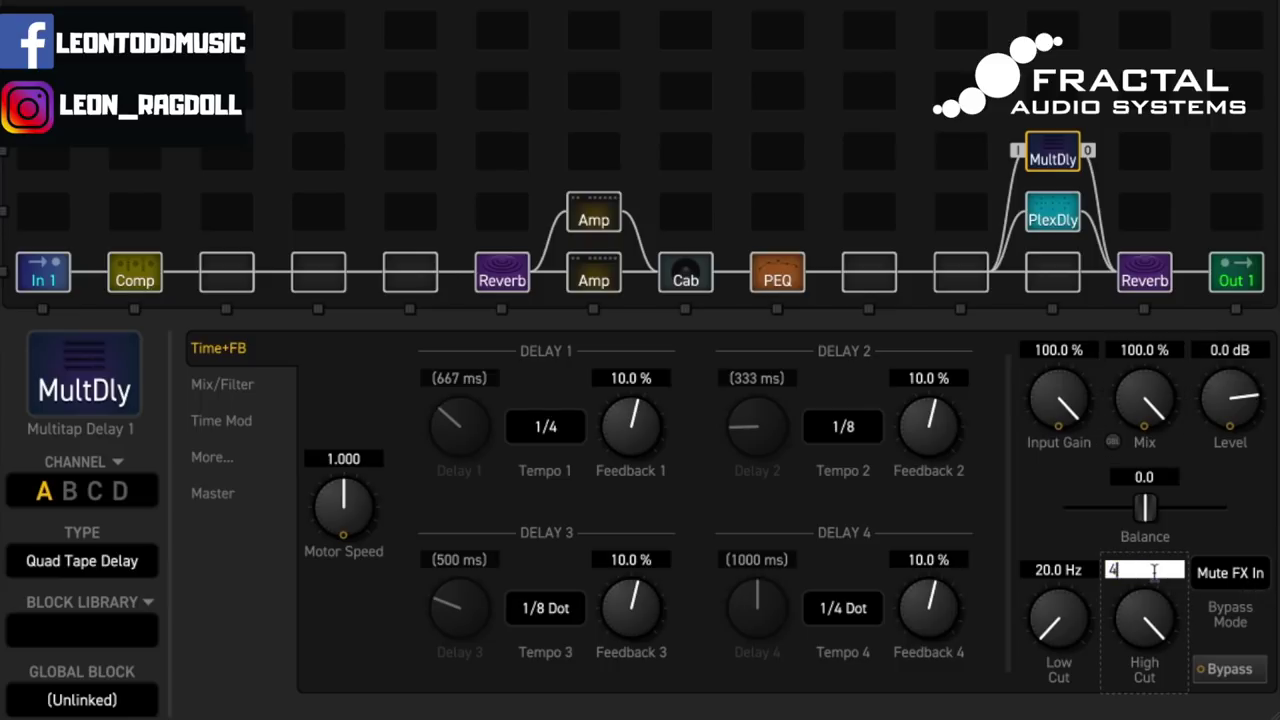
{"action": "type", "text": "000"}
{"action": "key", "text": "Return"}
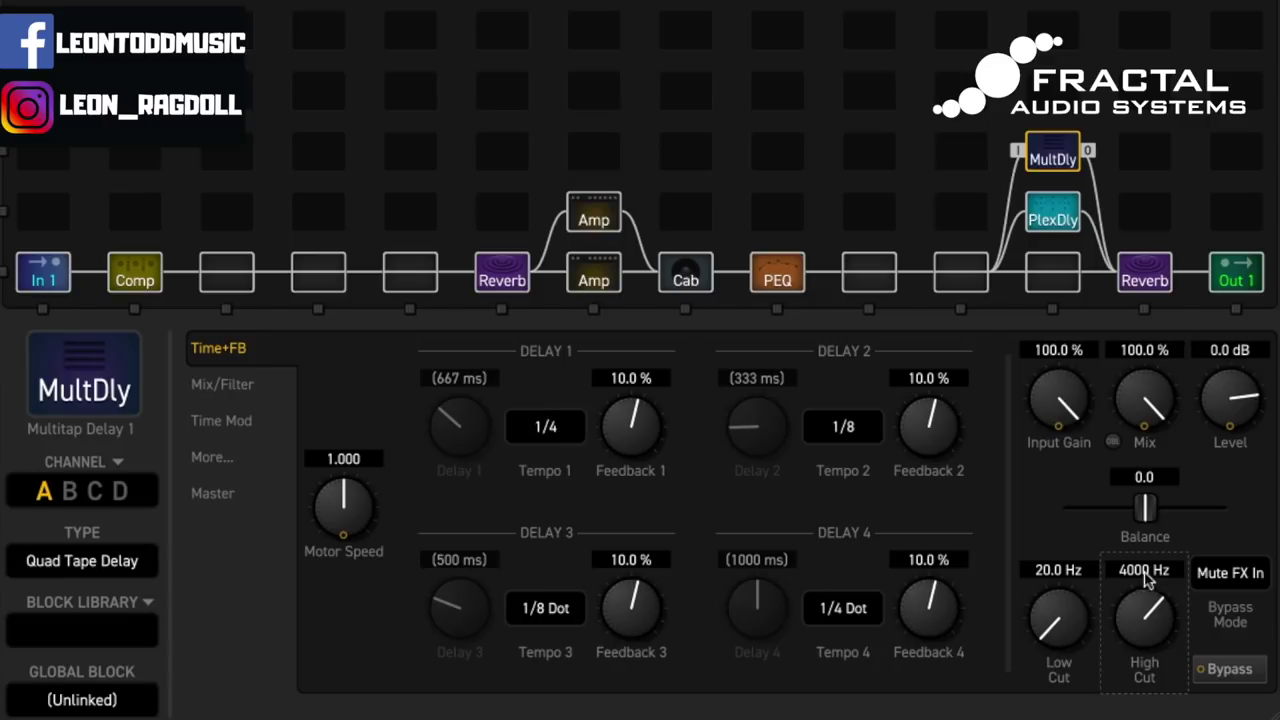
{"action": "double_click", "coordinate": [1079, 574]}
{"action": "type", "text": "200"}
{"action": "key", "text": "Return"}
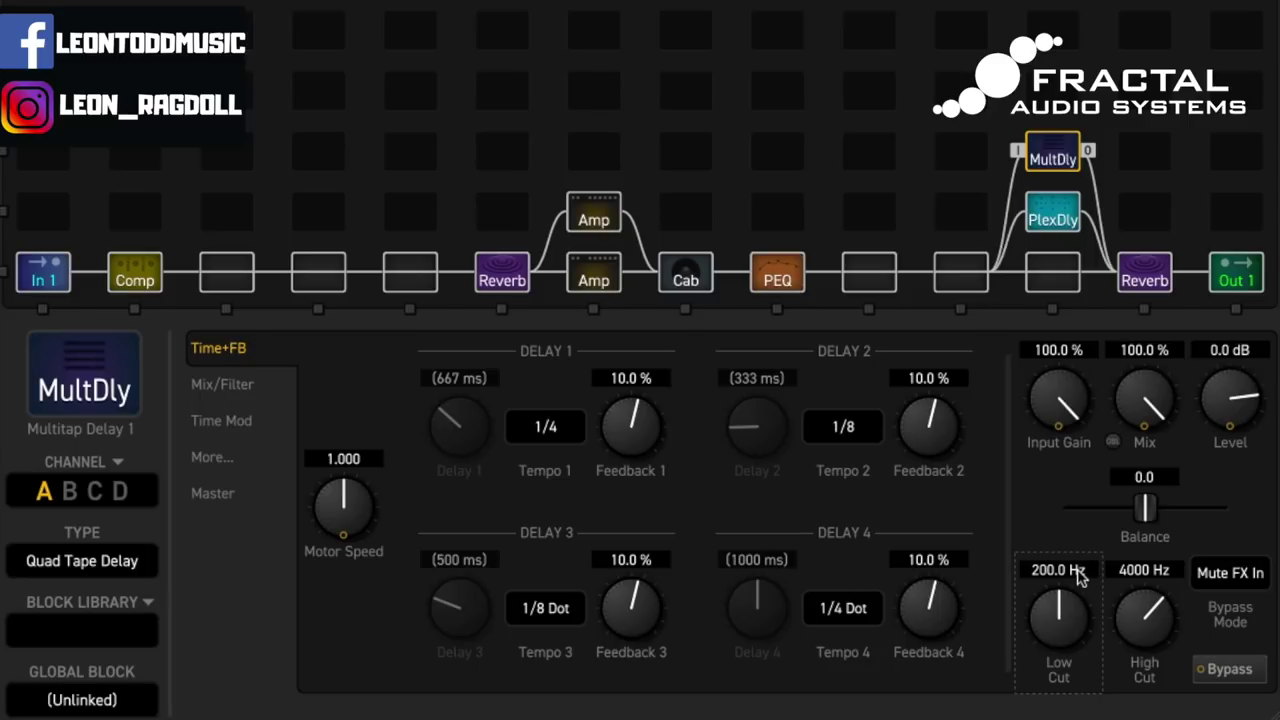
Lower the Quad Tape Delay's level to -6 dB and reduce it further to -9 dB.
{"action": "double_click", "coordinate": [1247, 350]}
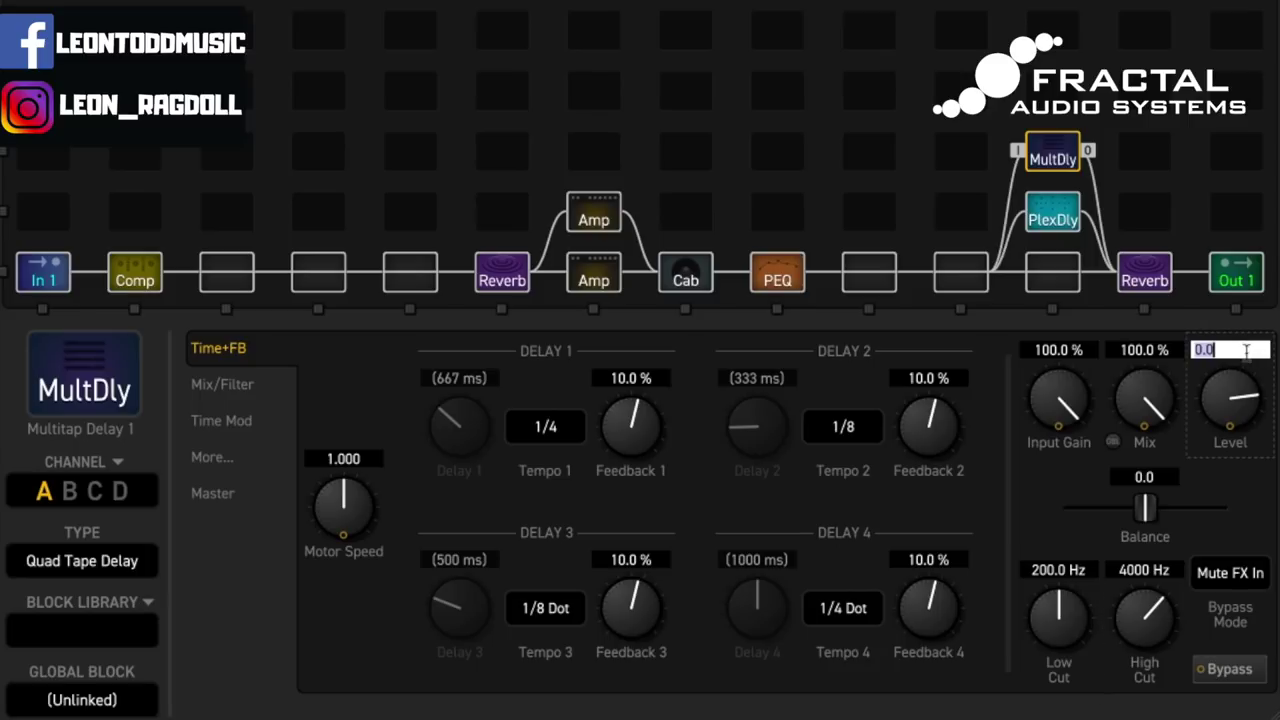
{"action": "key", "text": "BackSpace"}
{"action": "type", "text": "-6"}
{"action": "key", "text": "Return"}
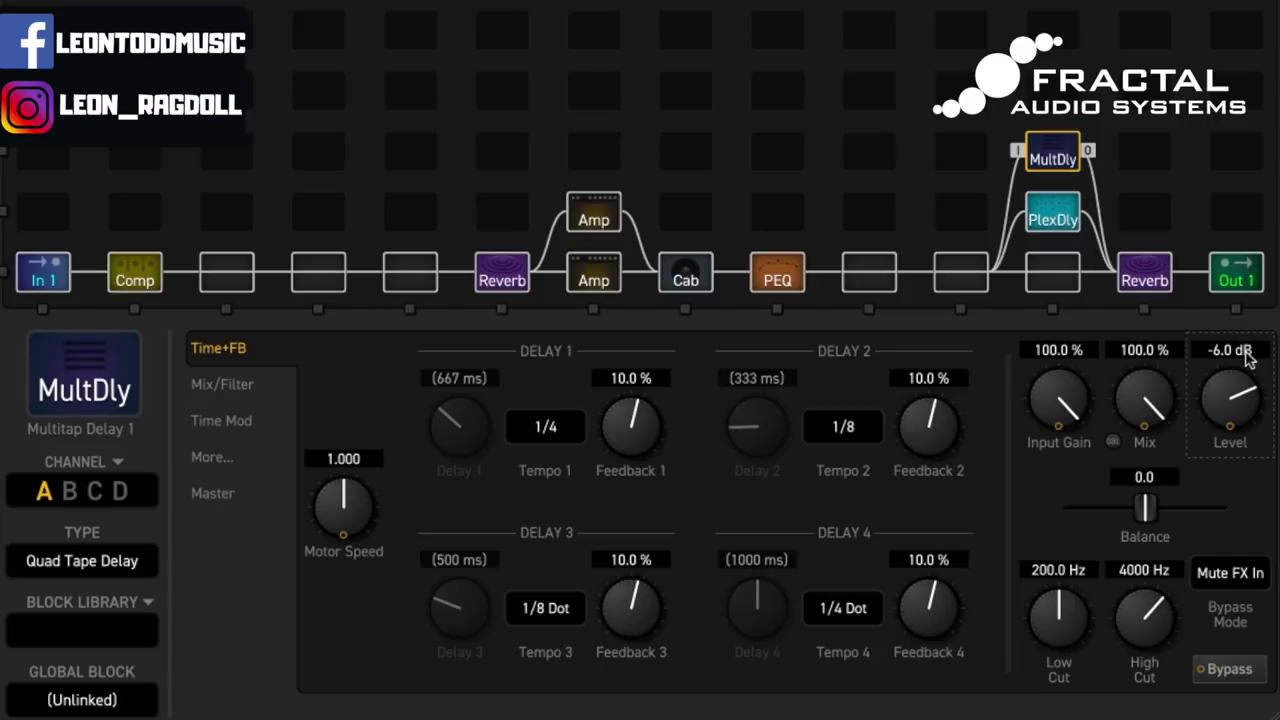
{"action": "double_click", "coordinate": [1230, 350]}
{"action": "type", "text": "-9"}
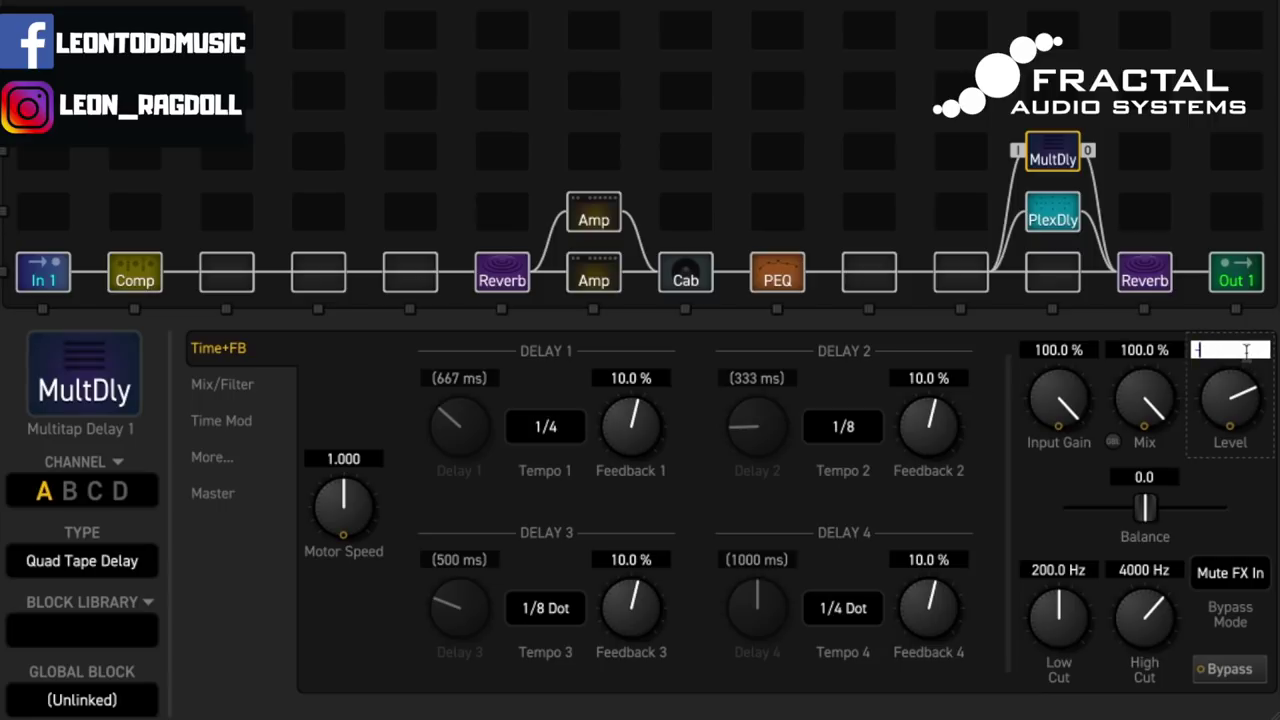
{"action": "key", "text": "Return"}
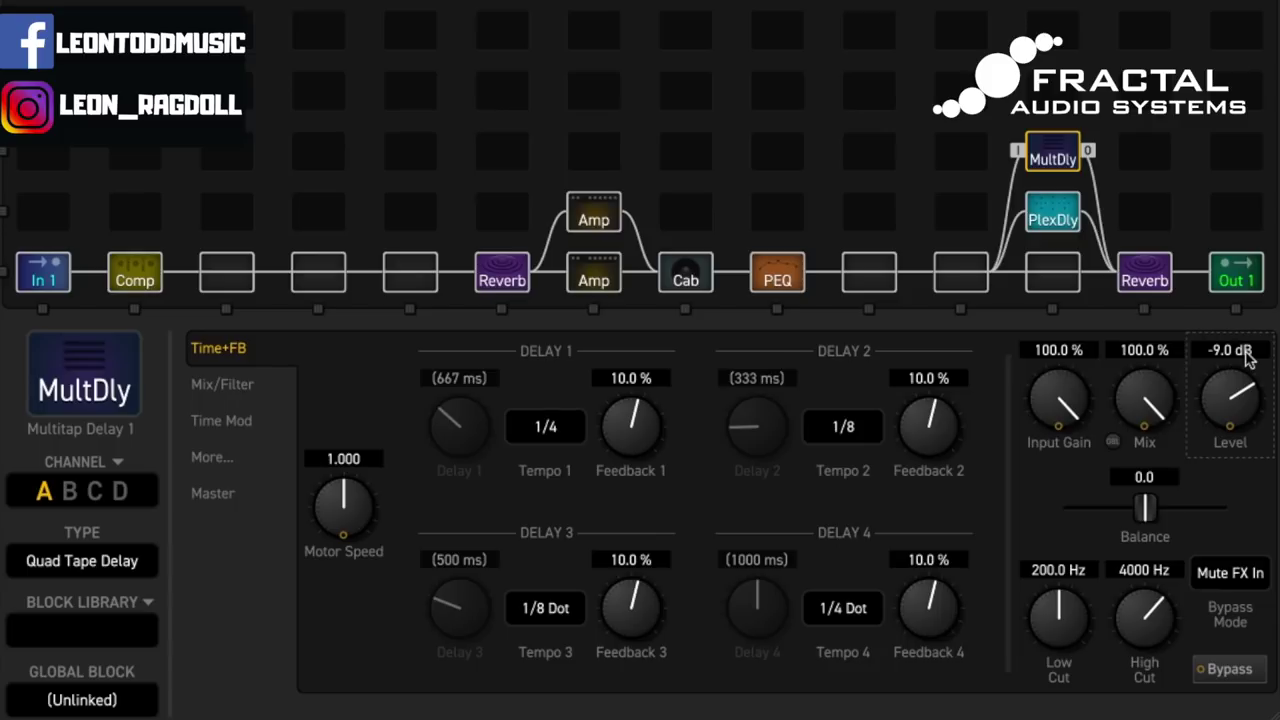
Attach an LFO 1A modifier to the Quad Tape Delay's Motor Speed, with the minimum raised to about 0.994 and the maximum reduced.
{"action": "right_click", "coordinate": [346, 540]}
{"action": "left_click", "coordinate": [380, 114]}
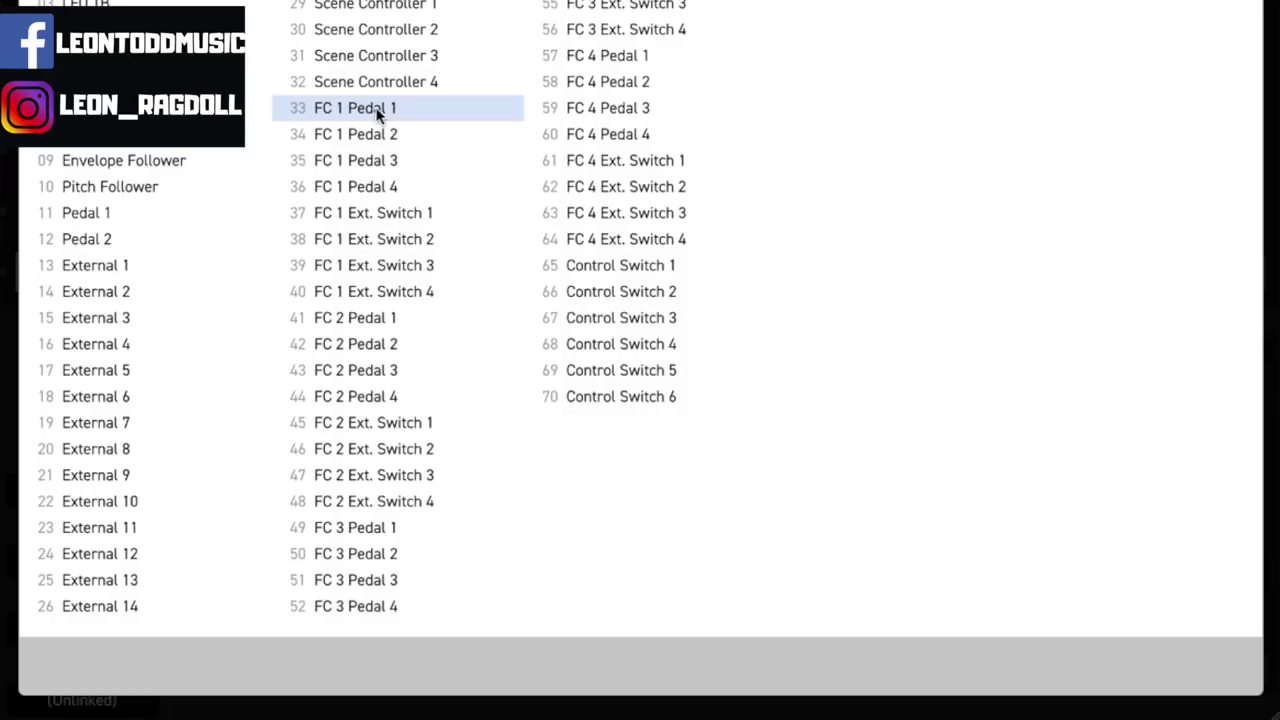
{"action": "left_click", "coordinate": [100, 1]}
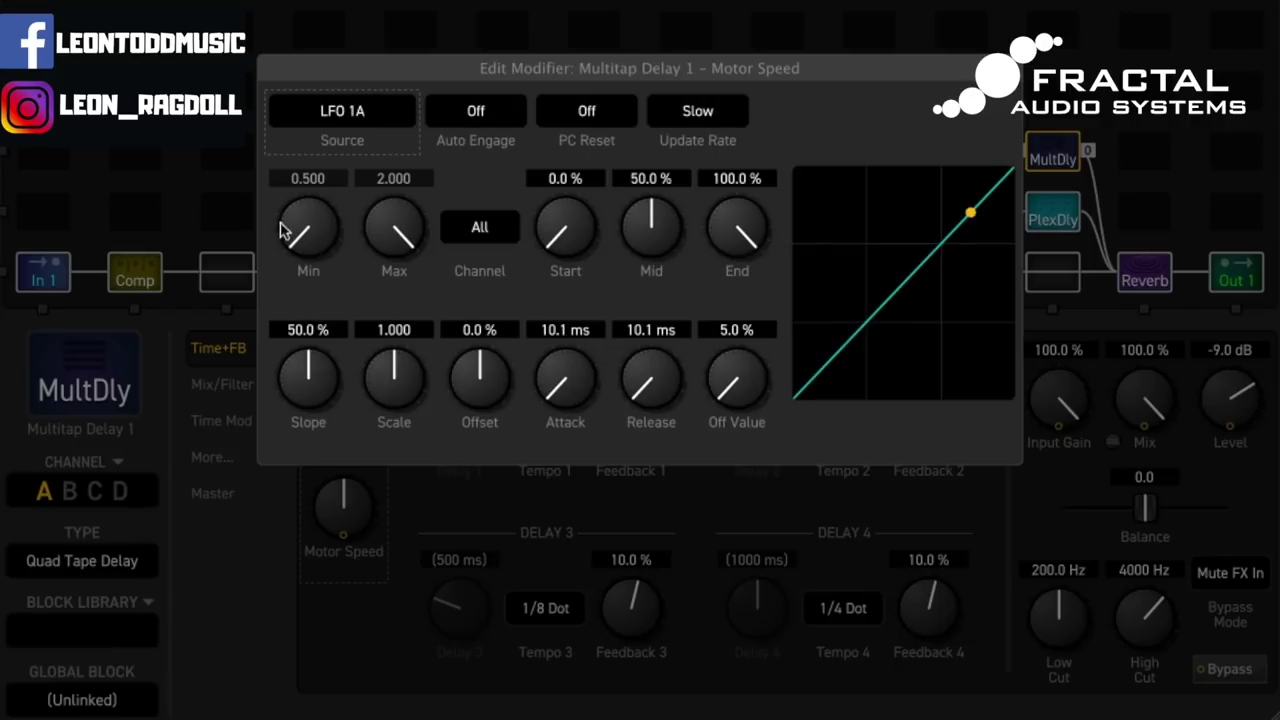
{"action": "left_click_drag", "start_coordinate": [306, 249], "coordinate": [340, 40]}
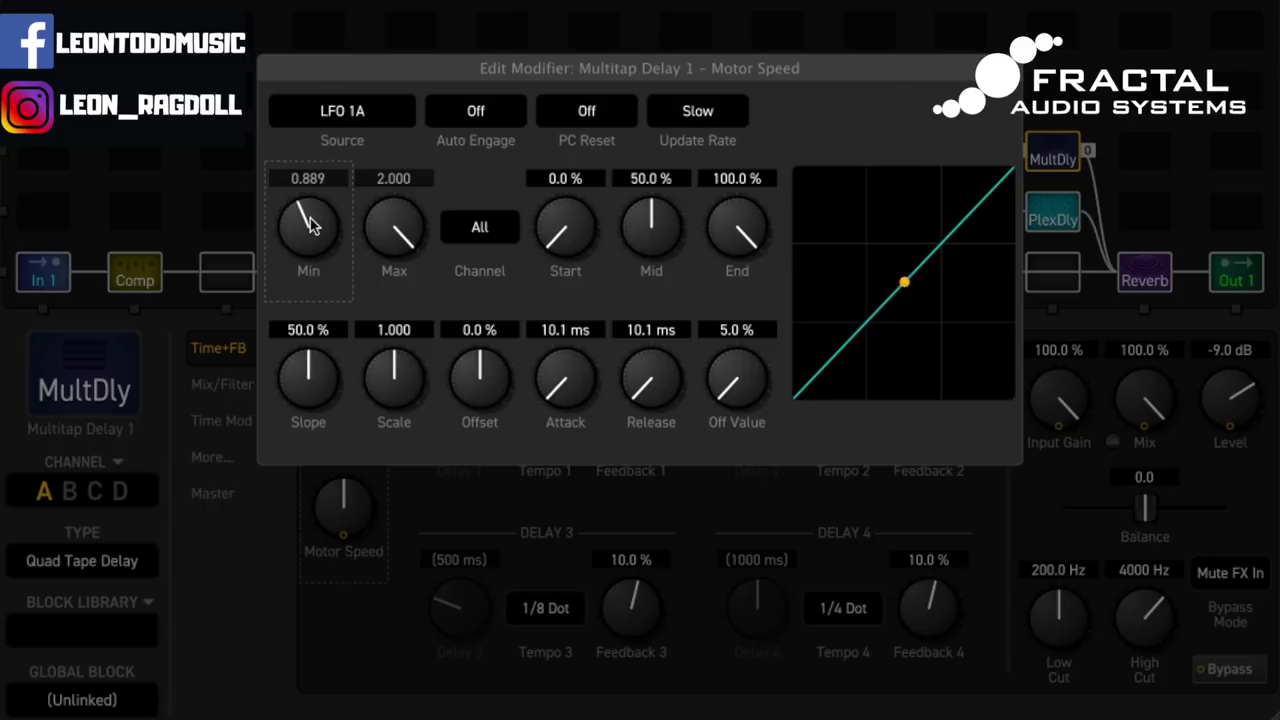
{"action": "left_click_drag", "start_coordinate": [312, 236], "coordinate": [341, 155]}
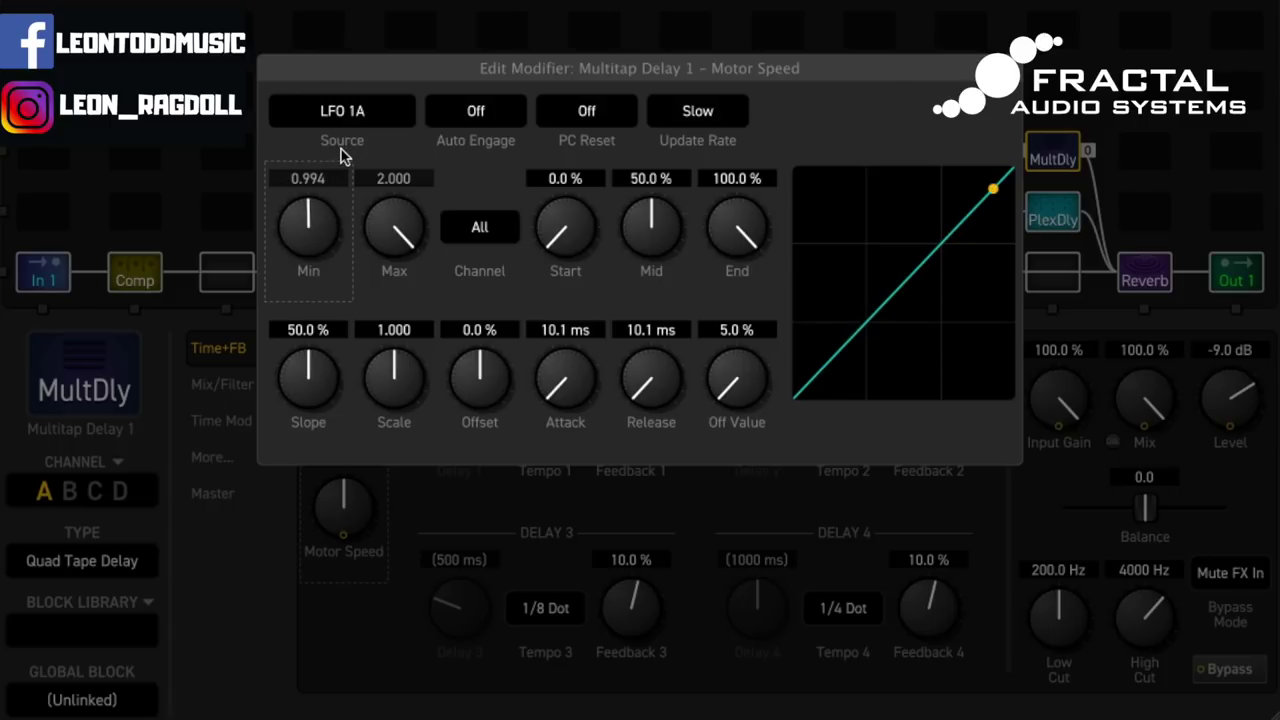
{"action": "left_click_drag", "start_coordinate": [410, 230], "coordinate": [366, 520]}
{"action": "key", "text": "Escape"}
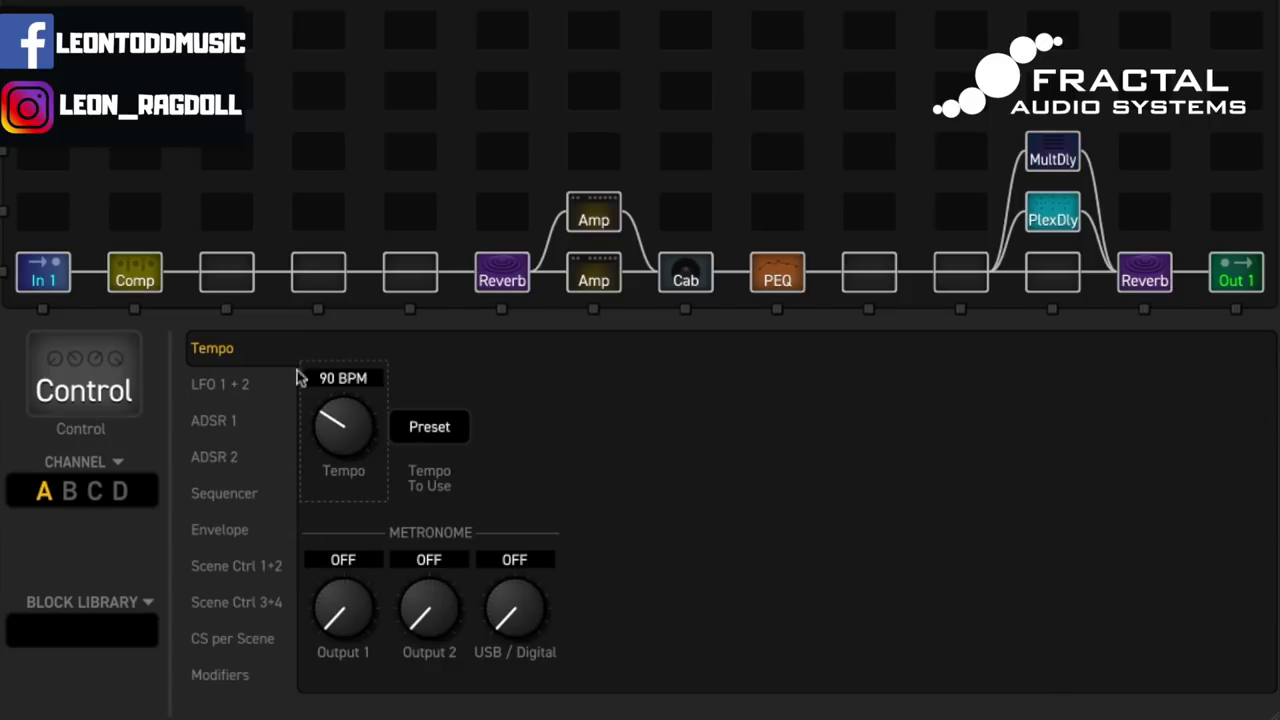
Turn down the LFO 1 modulation in the preset's controller settings and return to the Multitap Delay block.
{"action": "left_click", "coordinate": [257, 386]}
{"action": "left_click_drag", "start_coordinate": [597, 427], "coordinate": [593, 483]}
{"action": "left_click", "coordinate": [1066, 165]}
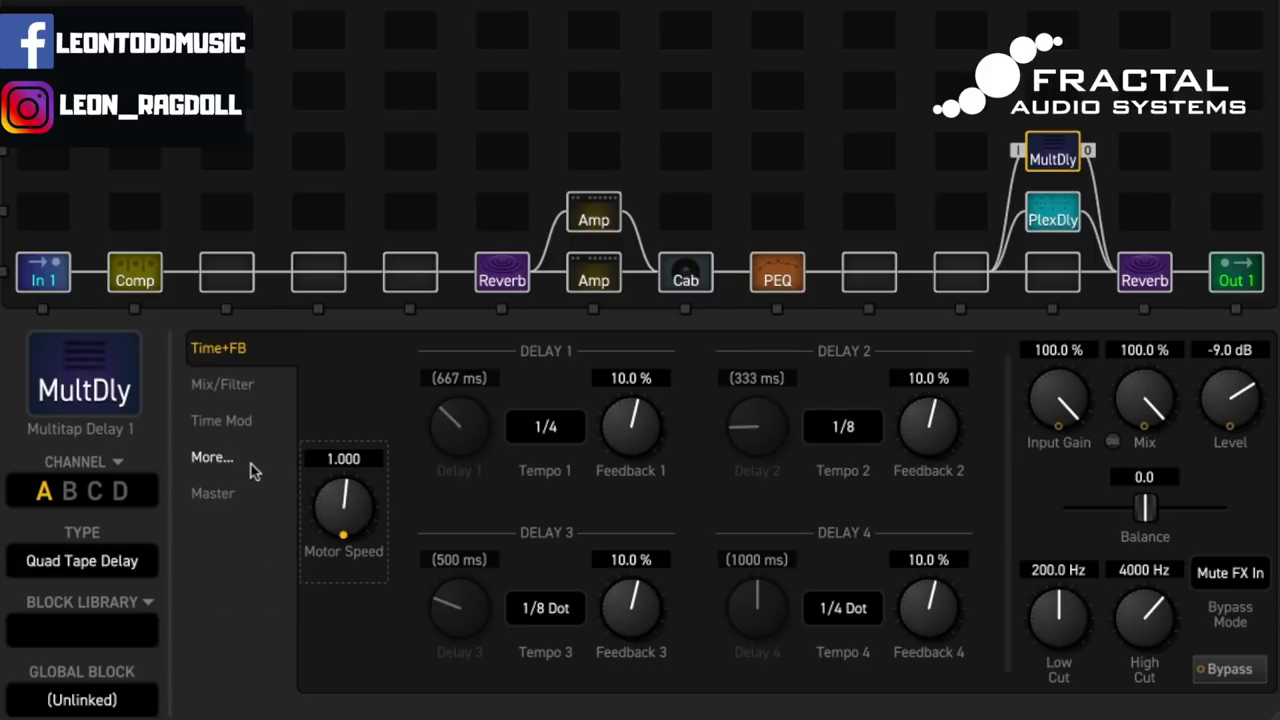
Review the Quad Tape Delay's filter LFO, ducker, master, time modulation and per-tap mix and filter parameters.
{"action": "left_click", "coordinate": [236, 465]}
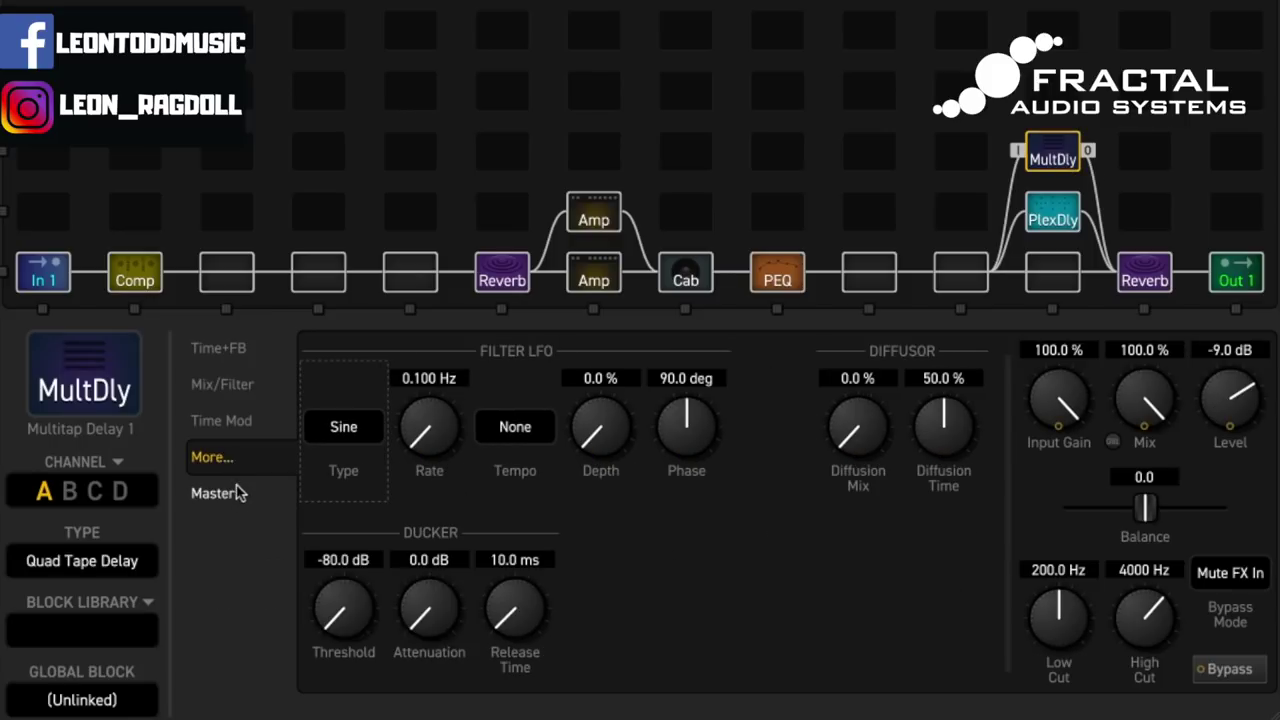
{"action": "left_click", "coordinate": [238, 492]}
{"action": "left_click", "coordinate": [236, 462]}
{"action": "left_click", "coordinate": [245, 392]}
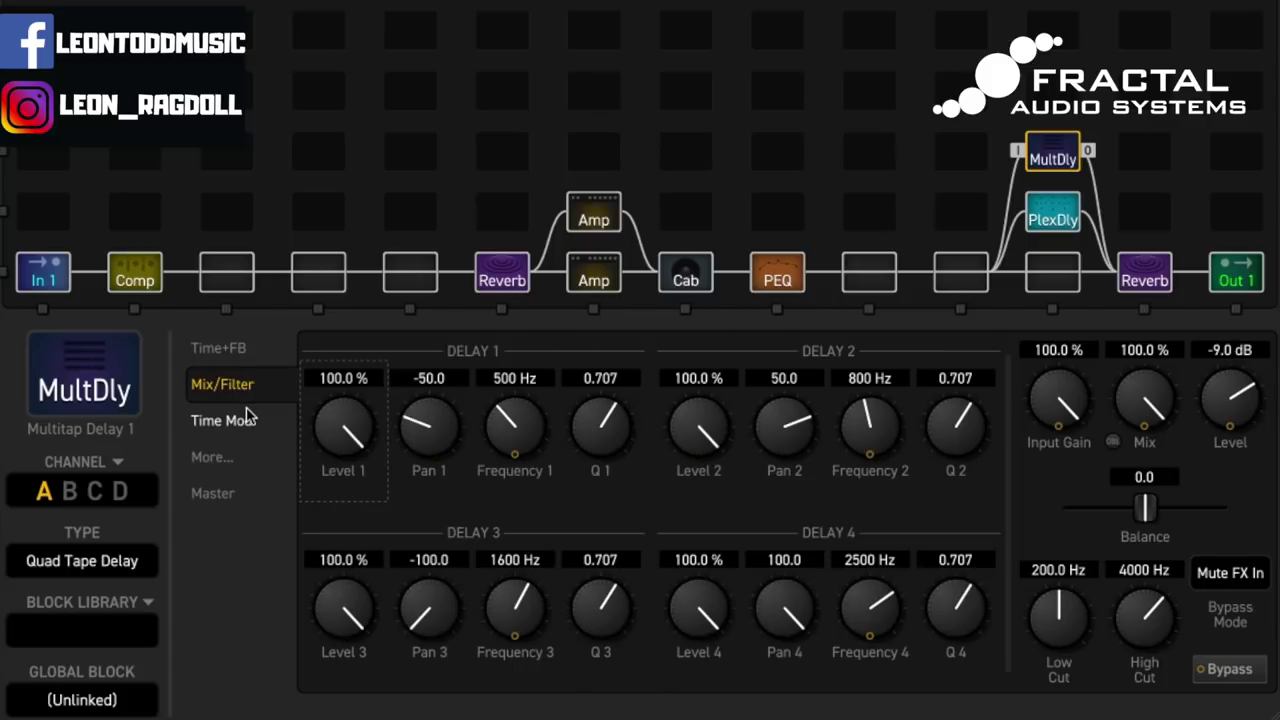
{"action": "left_click", "coordinate": [248, 418]}
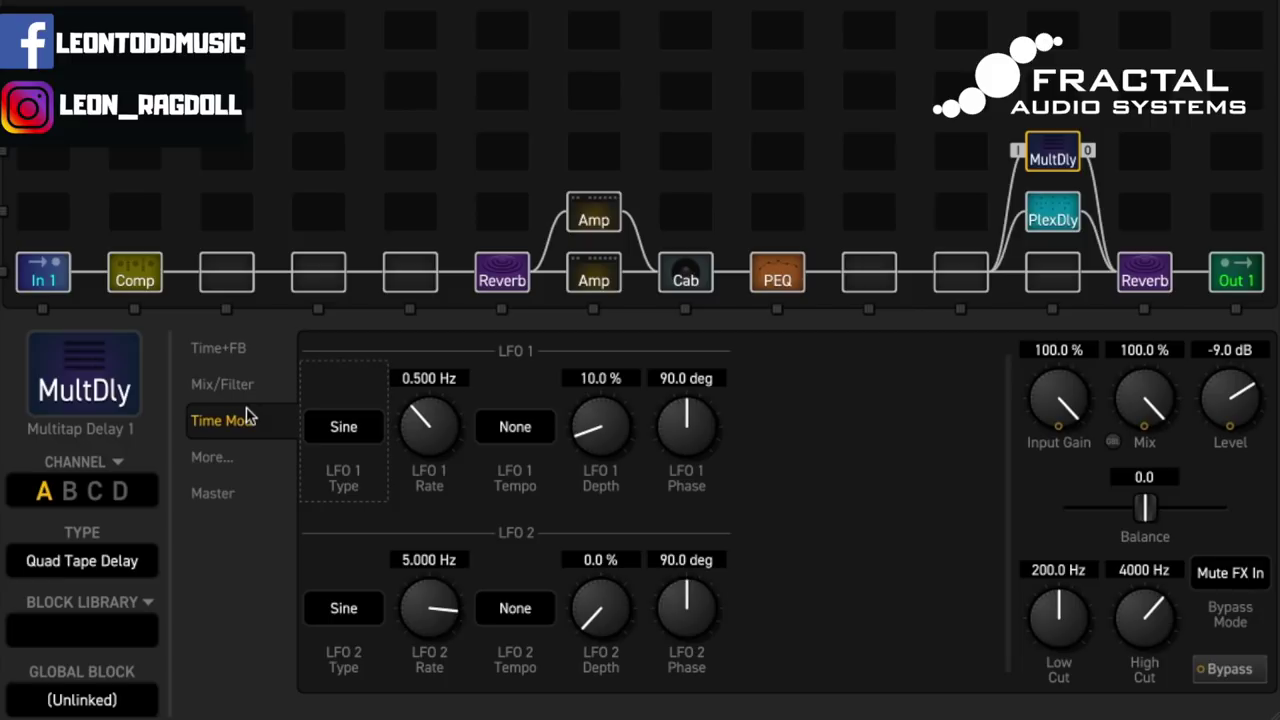
{"action": "left_click", "coordinate": [248, 394]}
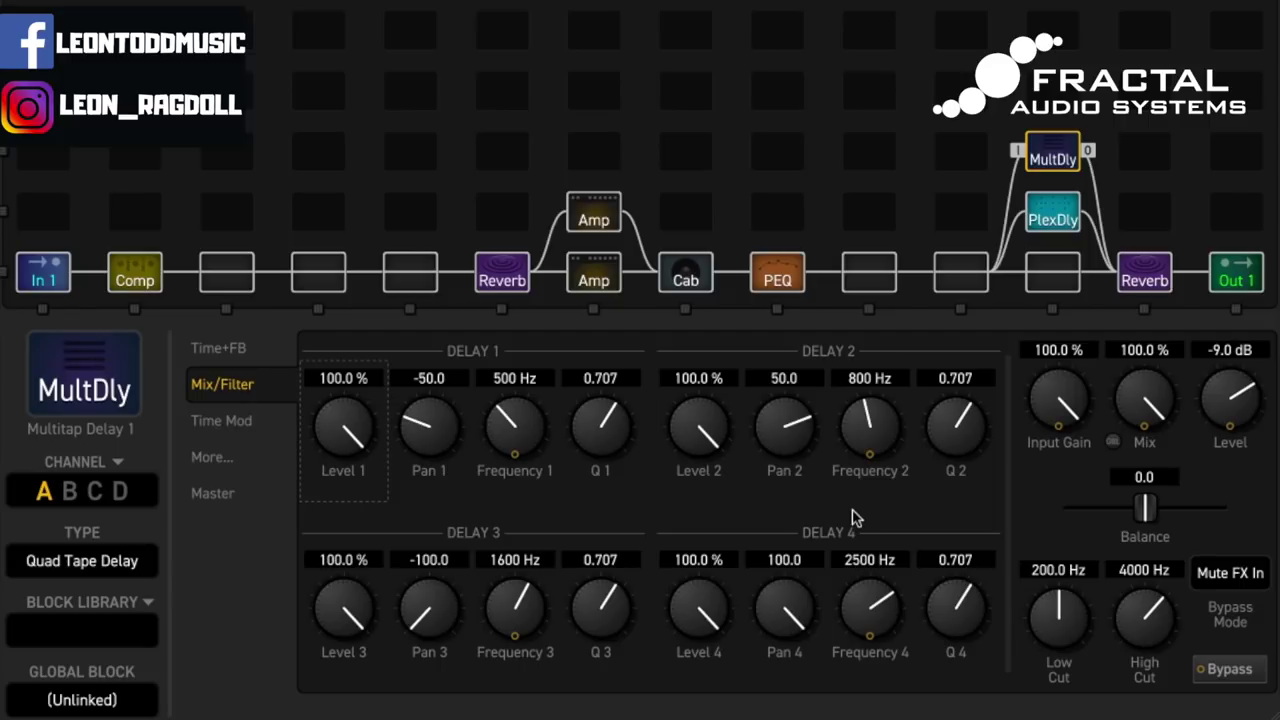
Set the Quad Tape Delay's Feedback 2 to 40%.
{"action": "left_click", "coordinate": [225, 348]}
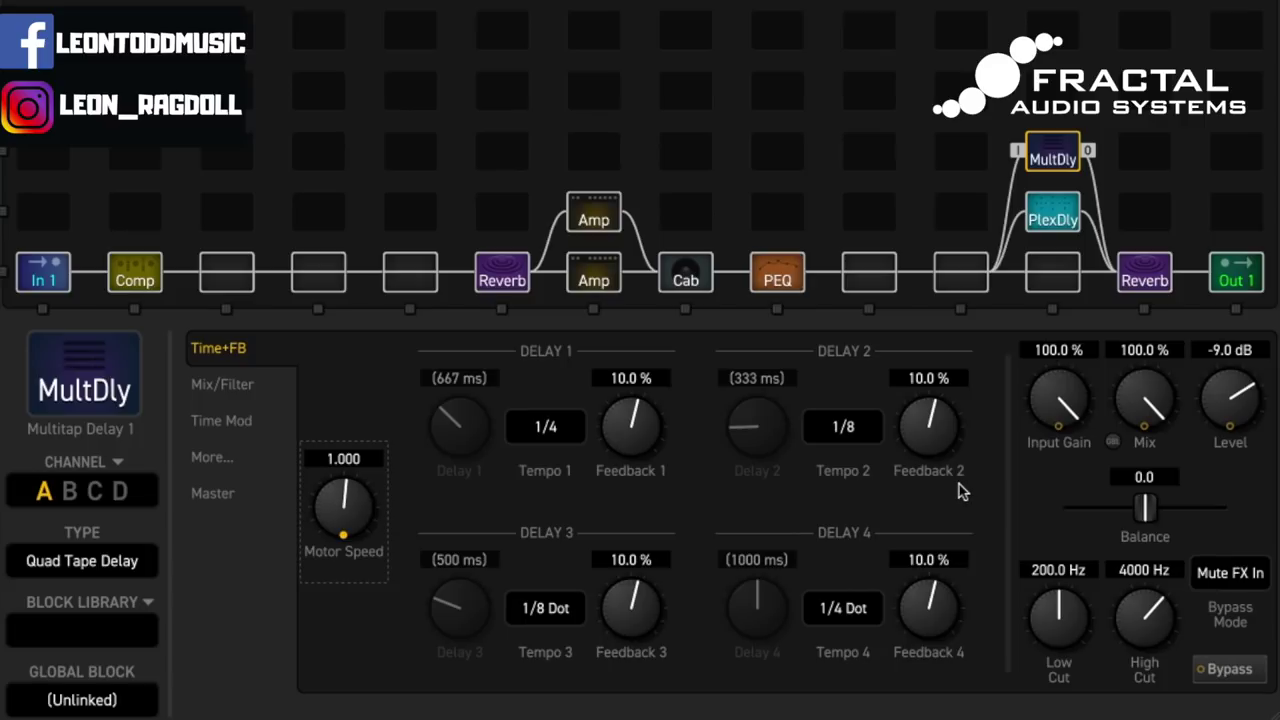
{"action": "double_click", "coordinate": [930, 378]}
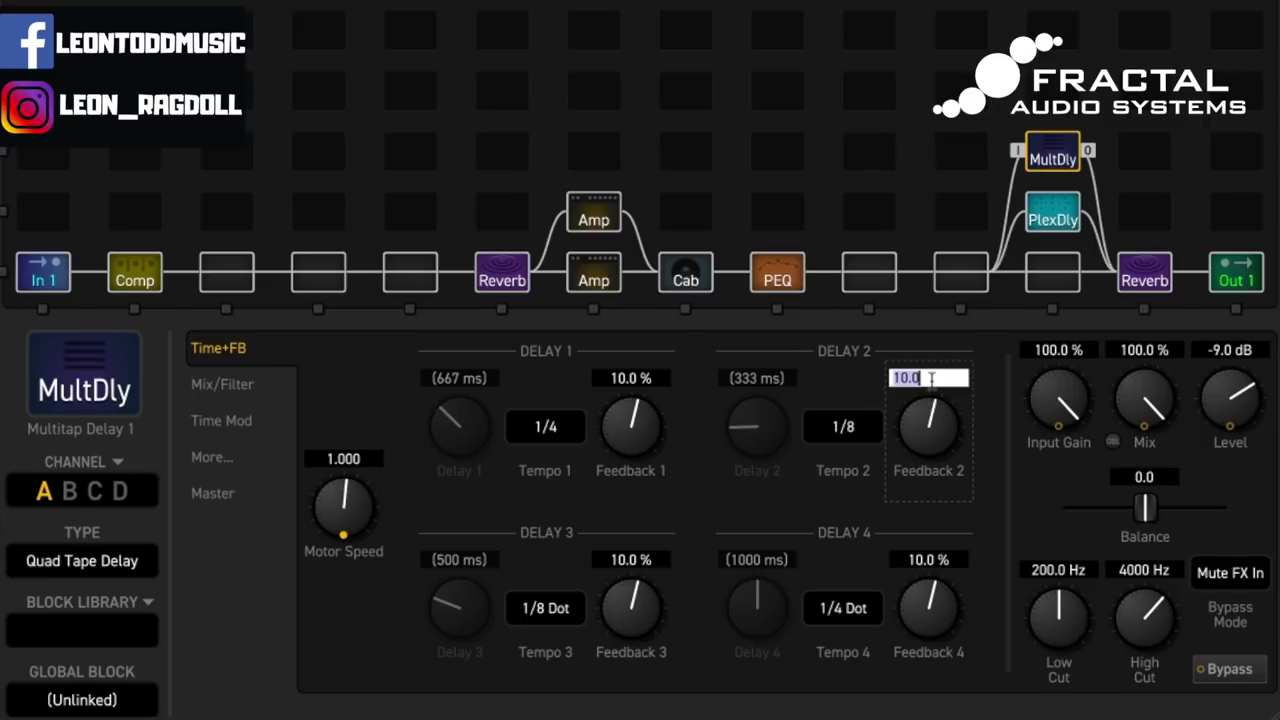
{"action": "type", "text": "2"}
{"action": "key", "text": "BackSpace"}
{"action": "type", "text": "40"}
{"action": "key", "text": "Return"}
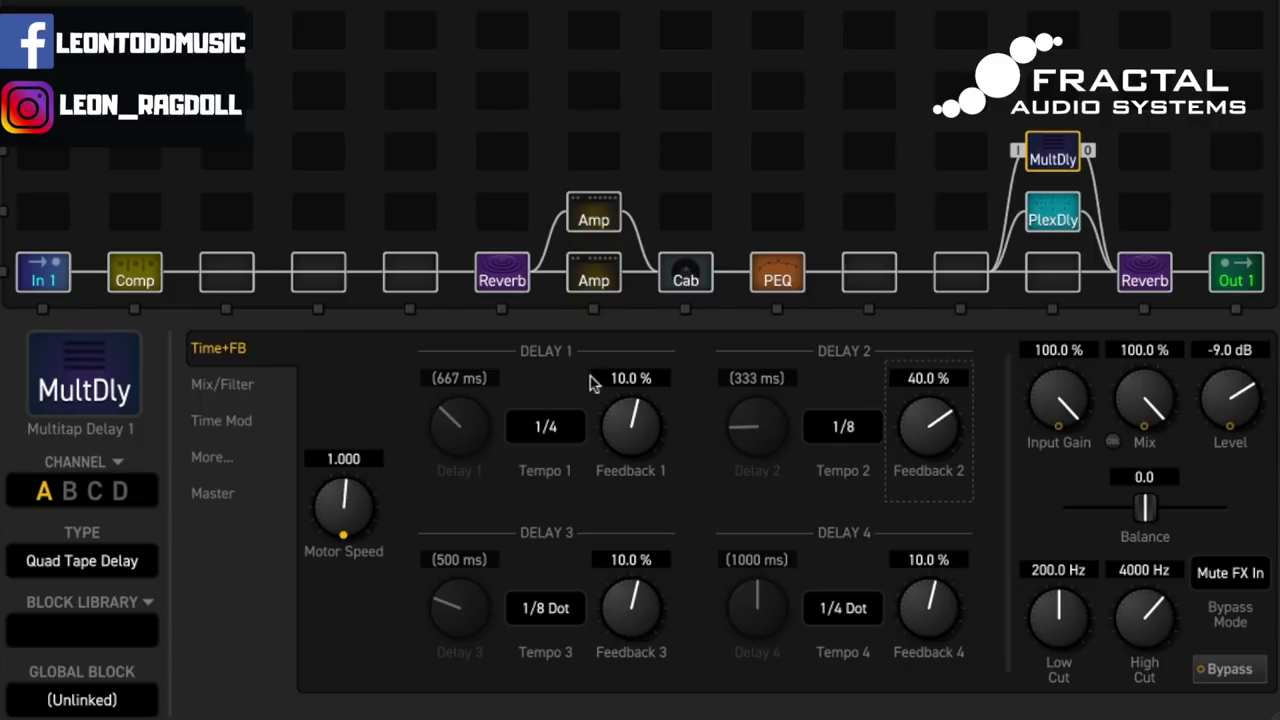
Set the Quad Tape Delay's Feedback 1 to 20%, Feedback 3 to 30% and Feedback 4 to 15%.
{"action": "double_click", "coordinate": [643, 378]}
{"action": "type", "text": "20"}
{"action": "key", "text": "Return"}
{"action": "double_click", "coordinate": [652, 560]}
{"action": "type", "text": "30"}
{"action": "key", "text": "Return"}
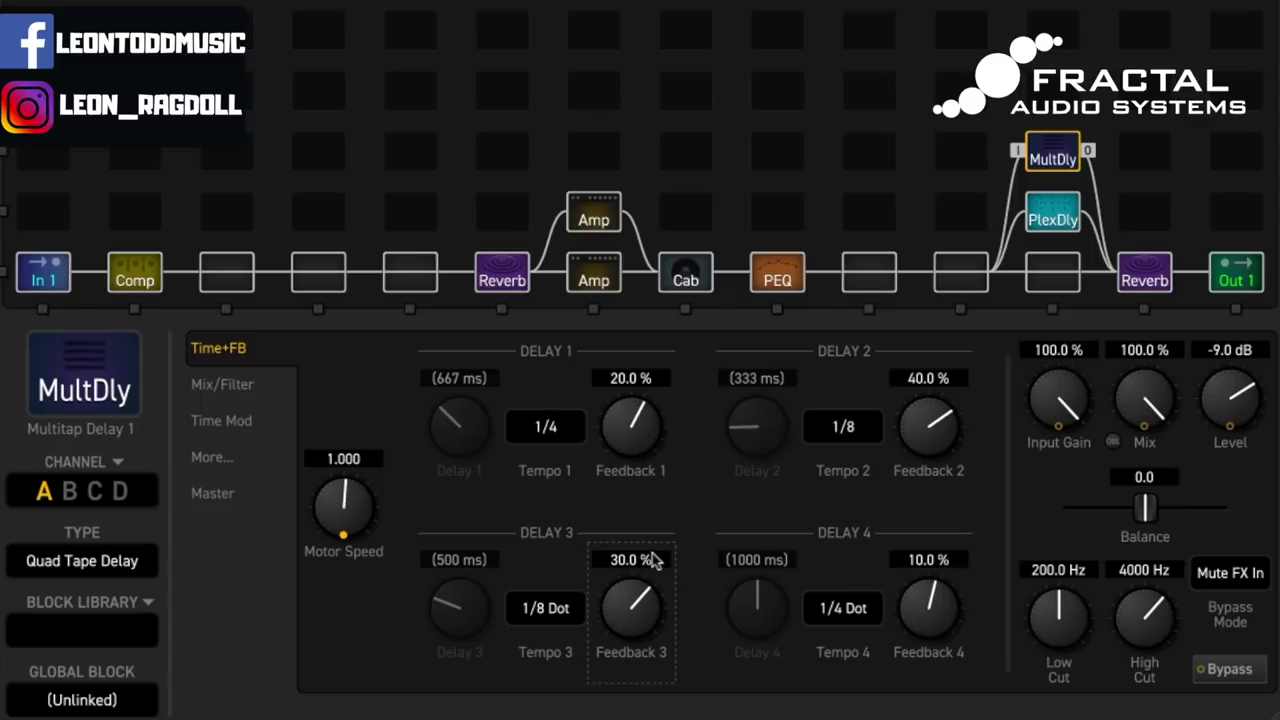
{"action": "double_click", "coordinate": [945, 560]}
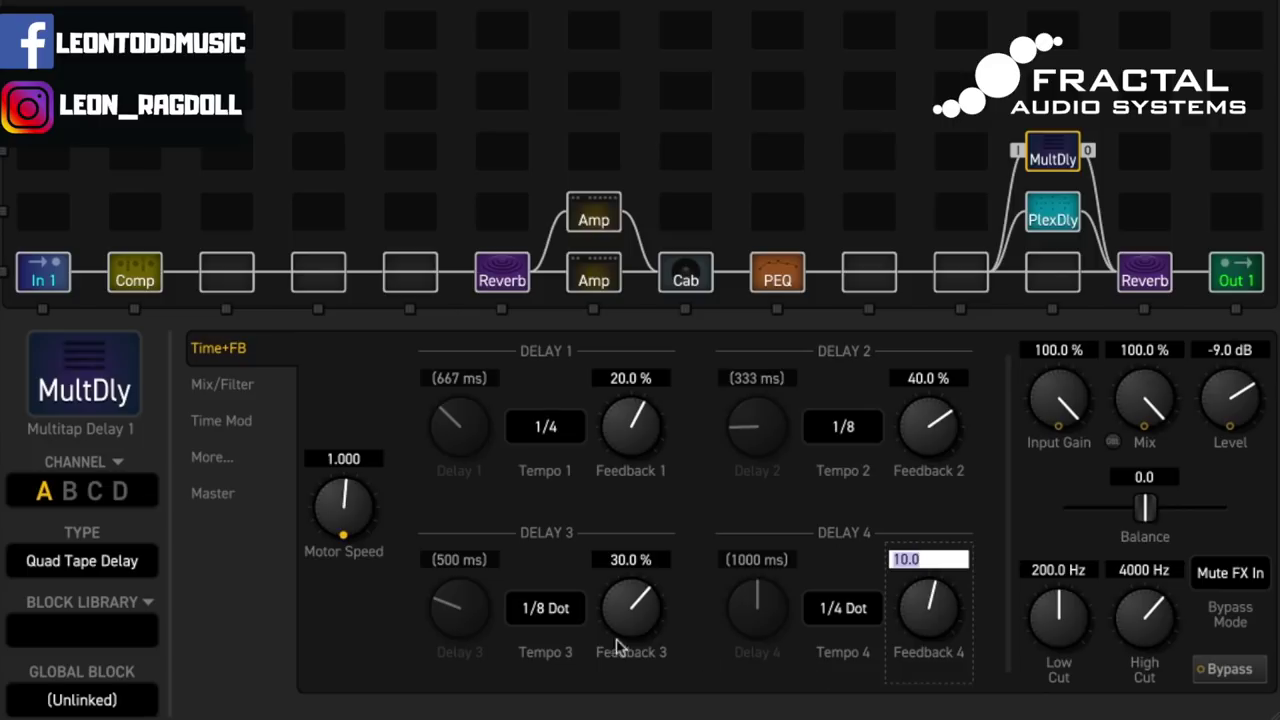
{"action": "type", "text": "15"}
{"action": "key", "text": "Return"}
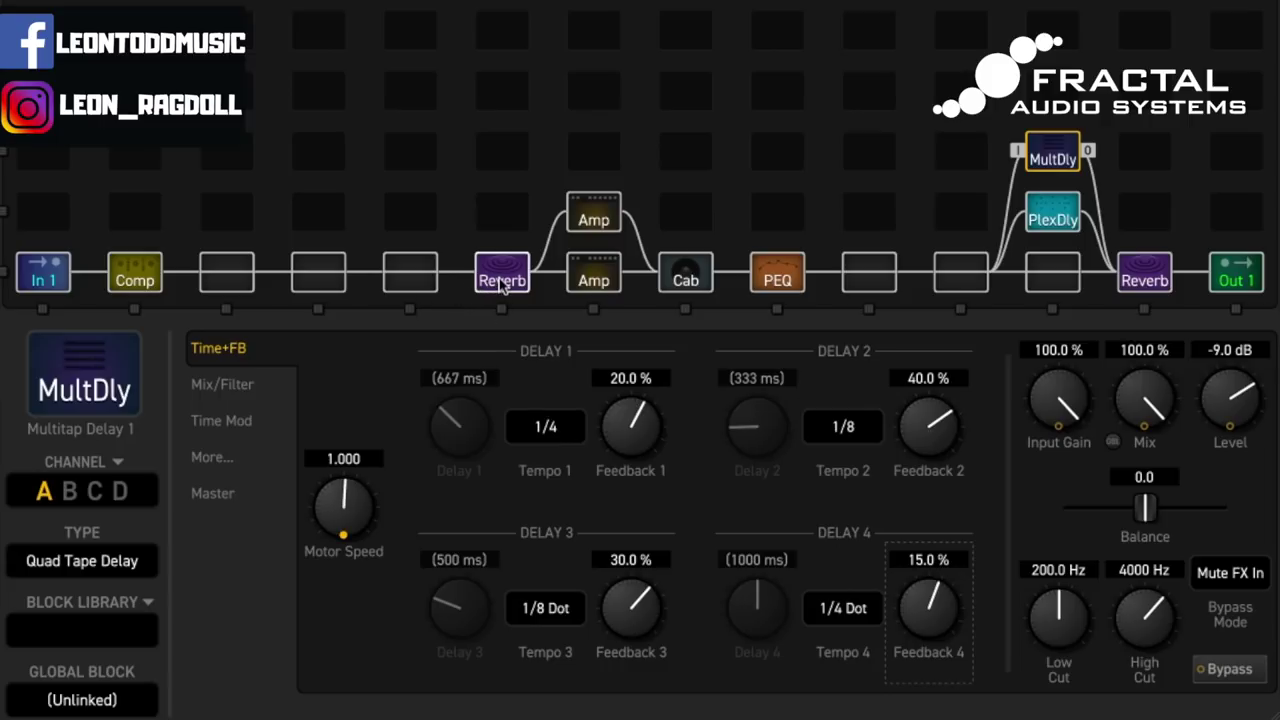
Shift the pre-amp Reverb one slot earlier in the chain and insert Plex Delay 2 in the shunt just before it.
{"action": "left_click_drag", "start_coordinate": [502, 283], "coordinate": [395, 288]}
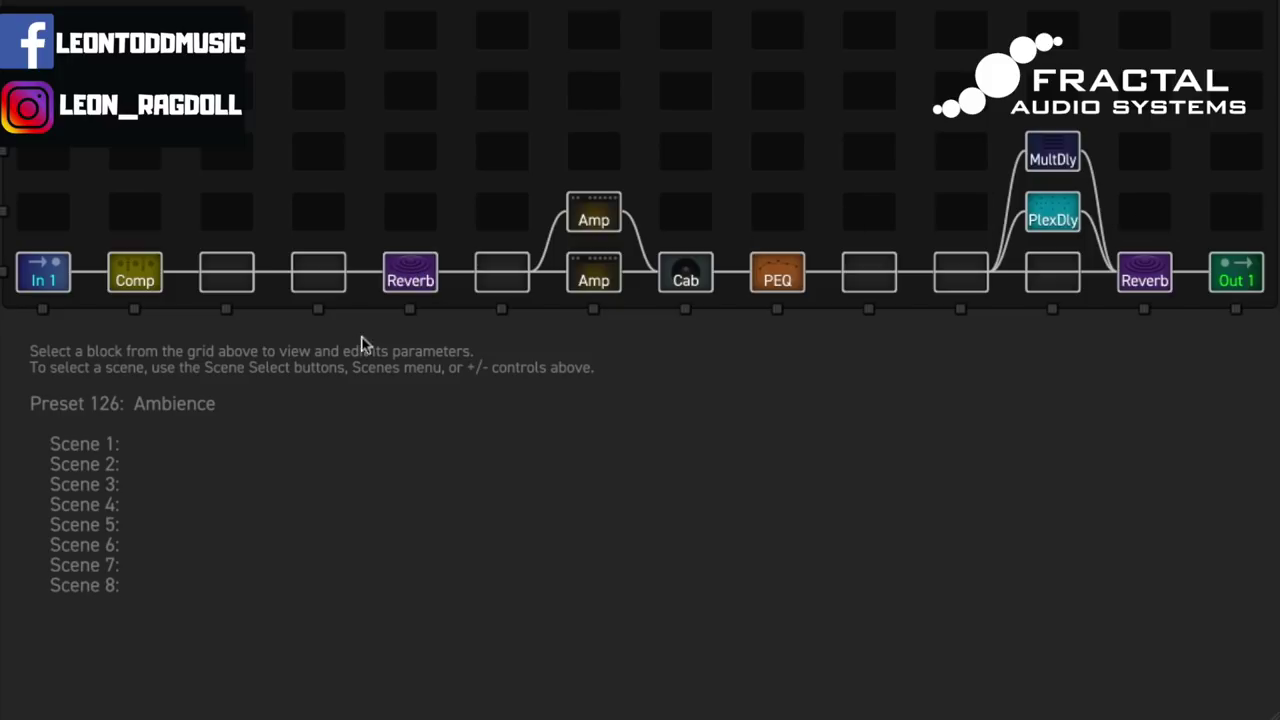
{"action": "left_click", "coordinate": [330, 288]}
{"action": "left_click", "coordinate": [335, 290]}
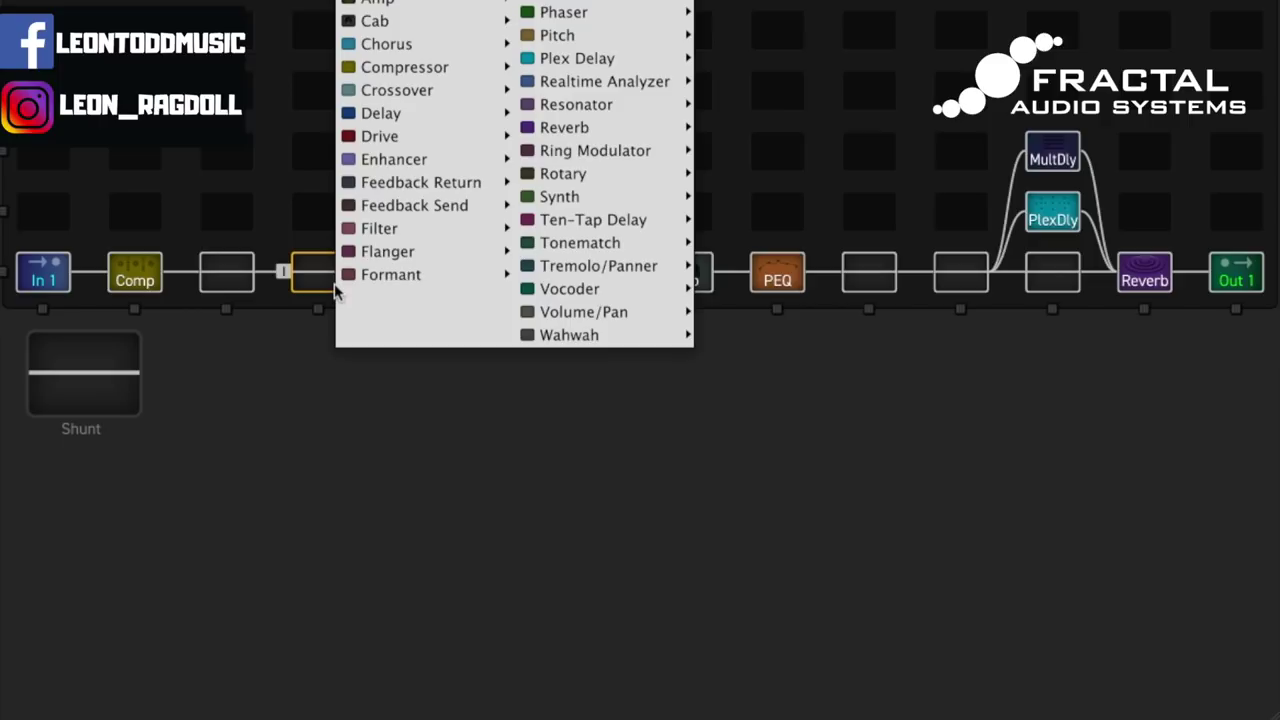
{"action": "mouse_move", "coordinate": [650, 68]}
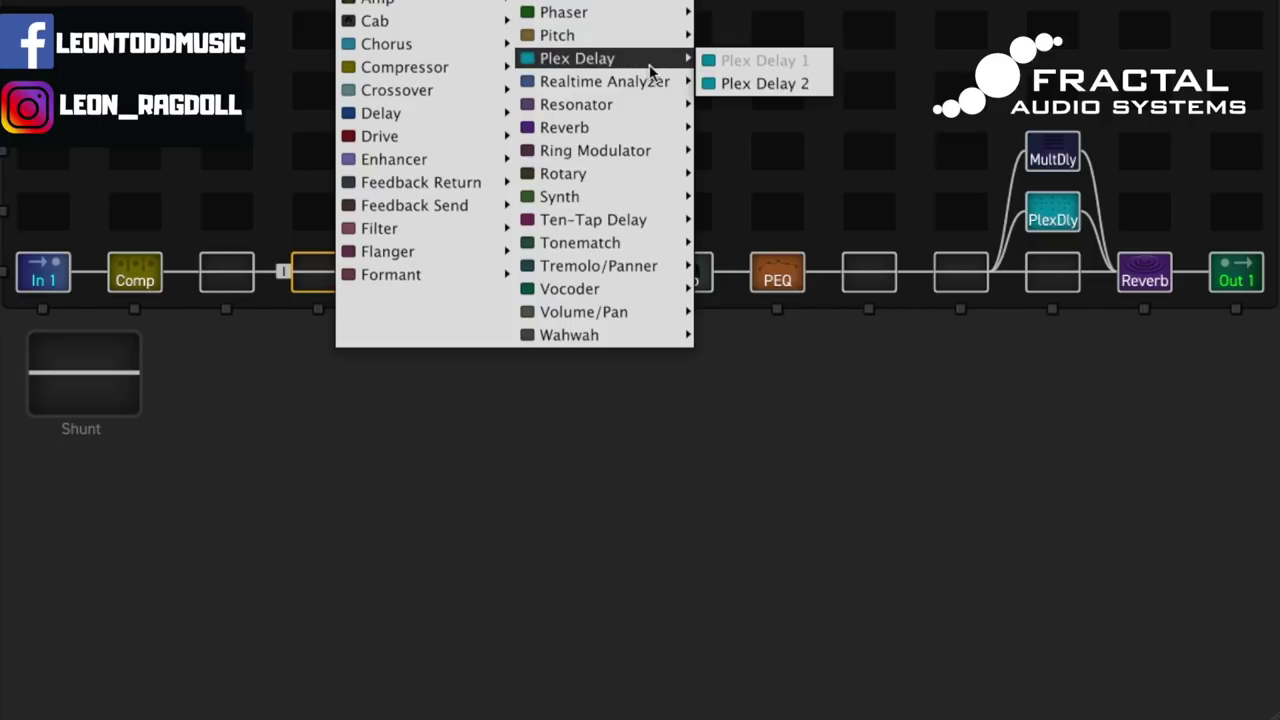
{"action": "left_click", "coordinate": [738, 85]}
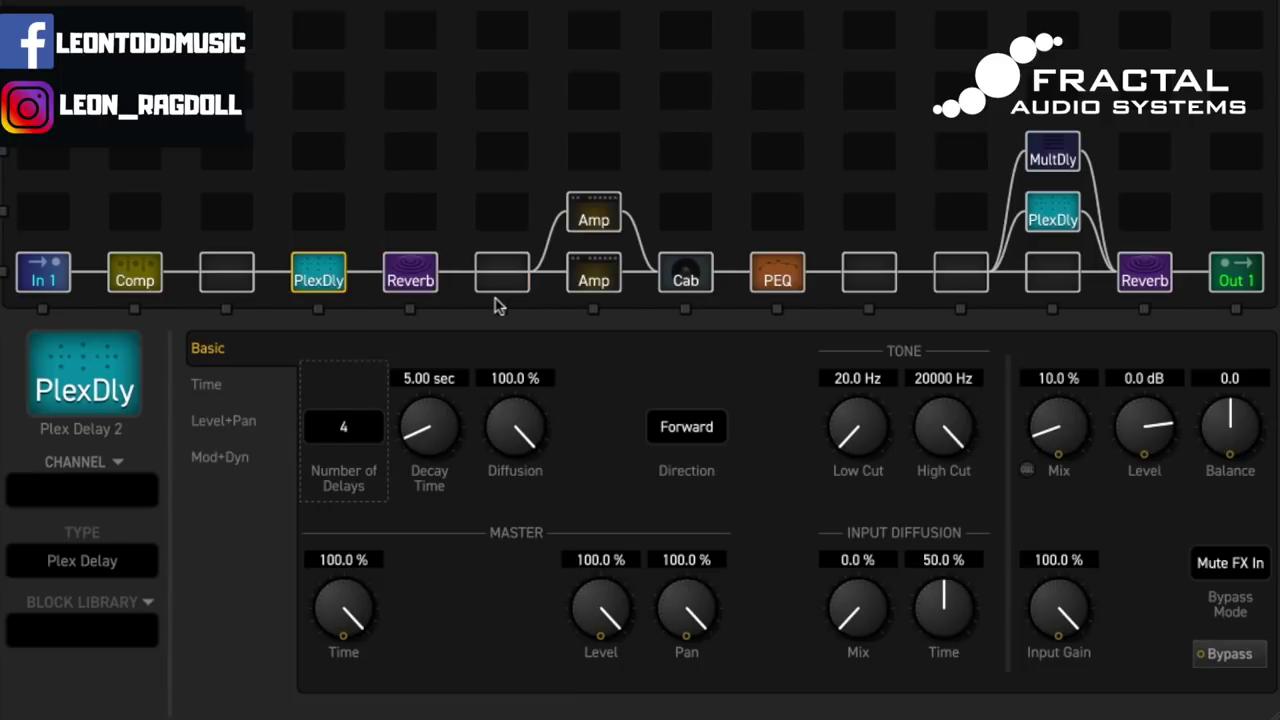
Change Plex Delay 2's type to Plex Shift and raise its input diffusion mix to 100%.
{"action": "left_click", "coordinate": [134, 566]}
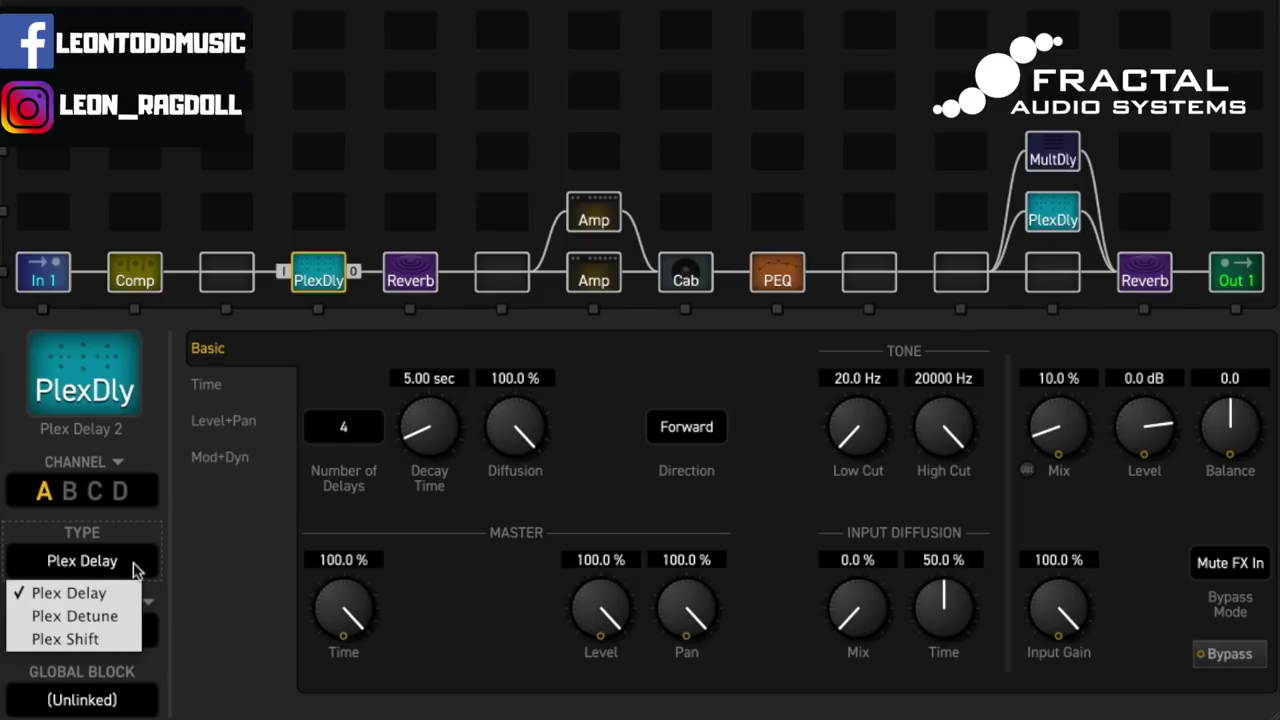
{"action": "left_click", "coordinate": [112, 640]}
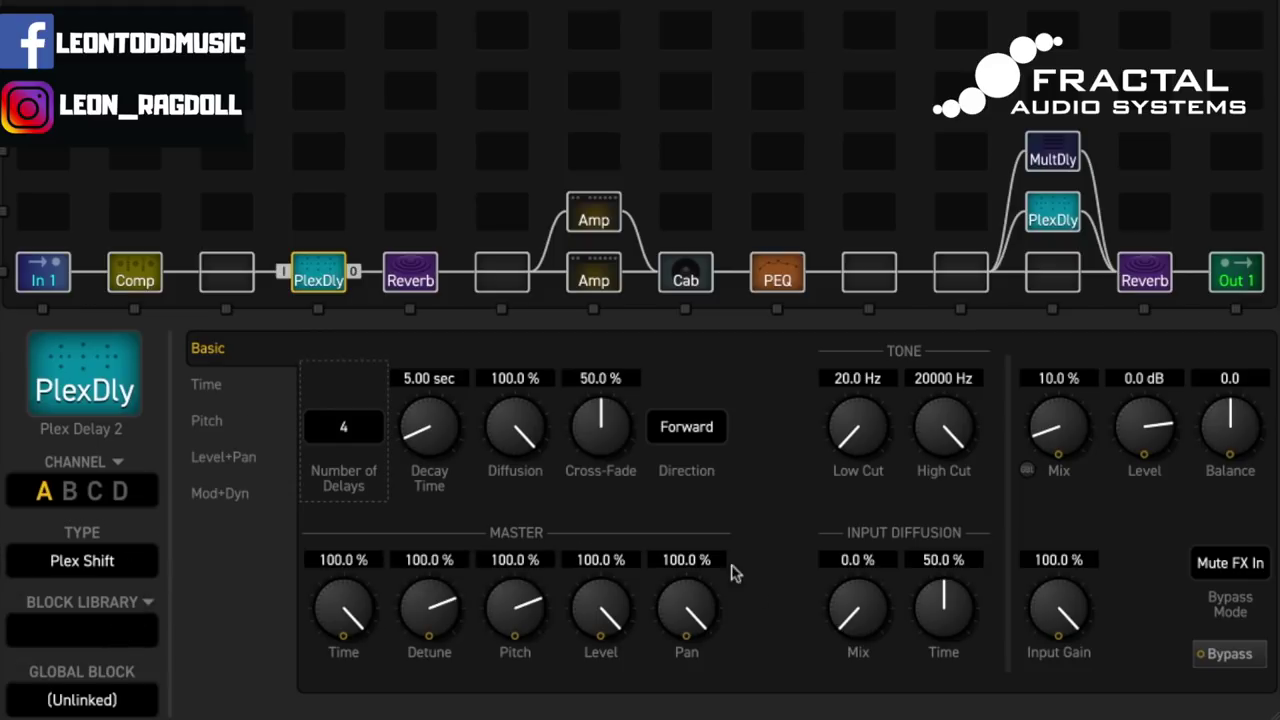
{"action": "left_click_drag", "start_coordinate": [857, 620], "coordinate": [857, 515]}
Set Shift 1, Shift 3 and Shift 4 of the Plex Shift block to 12 semitones.
{"action": "left_click", "coordinate": [220, 388]}
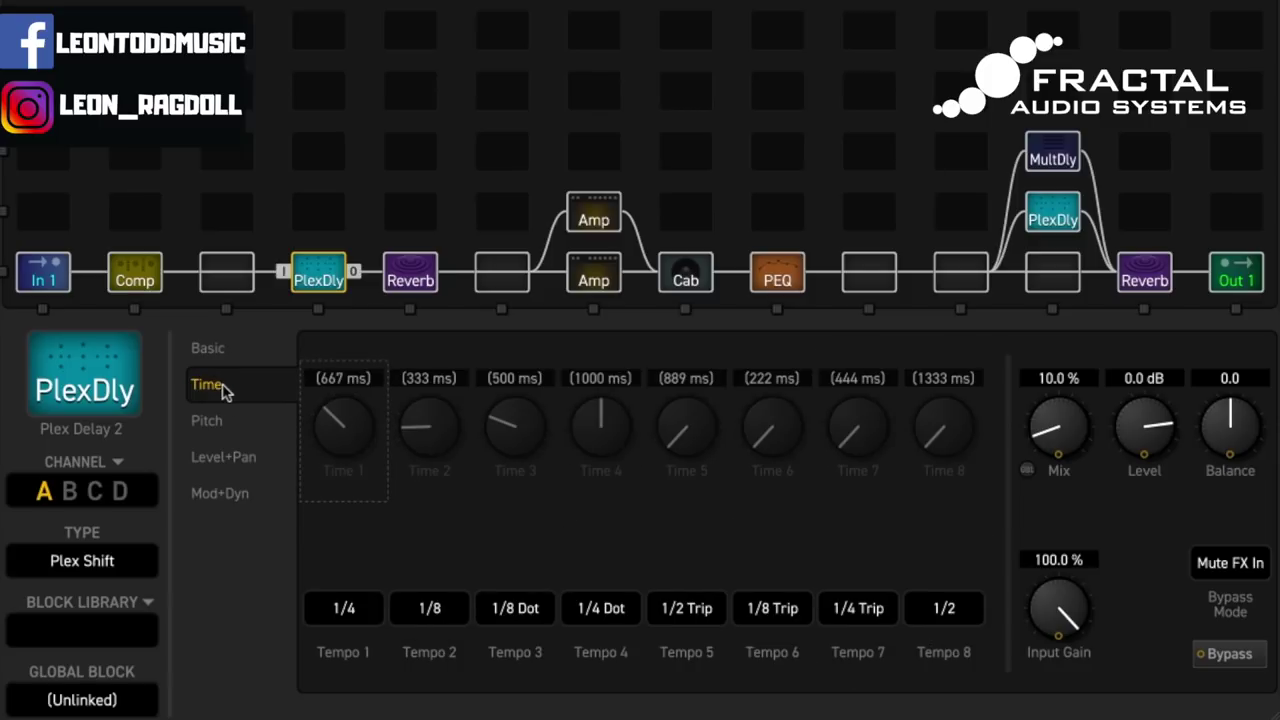
{"action": "left_click", "coordinate": [207, 428]}
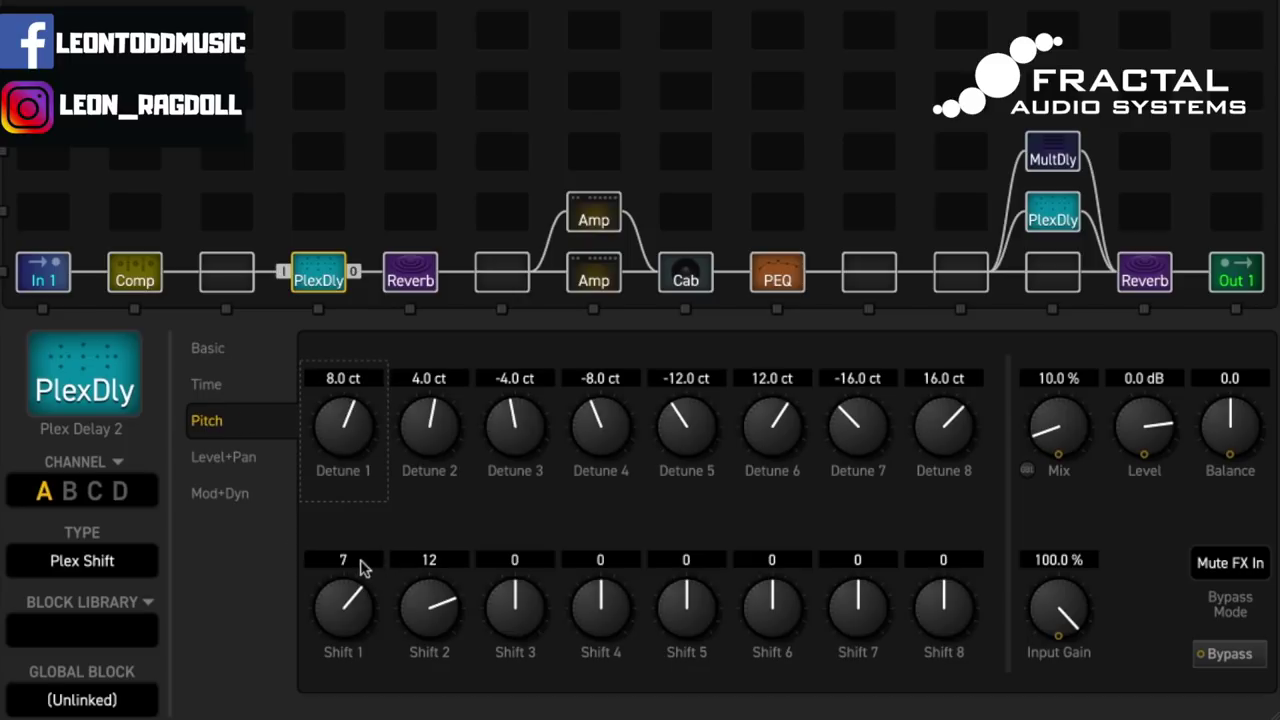
{"action": "double_click", "coordinate": [343, 560]}
{"action": "type", "text": "12"}
{"action": "key", "text": "Return"}
{"action": "double_click", "coordinate": [530, 560]}
{"action": "type", "text": "12"}
{"action": "key", "text": "Return"}
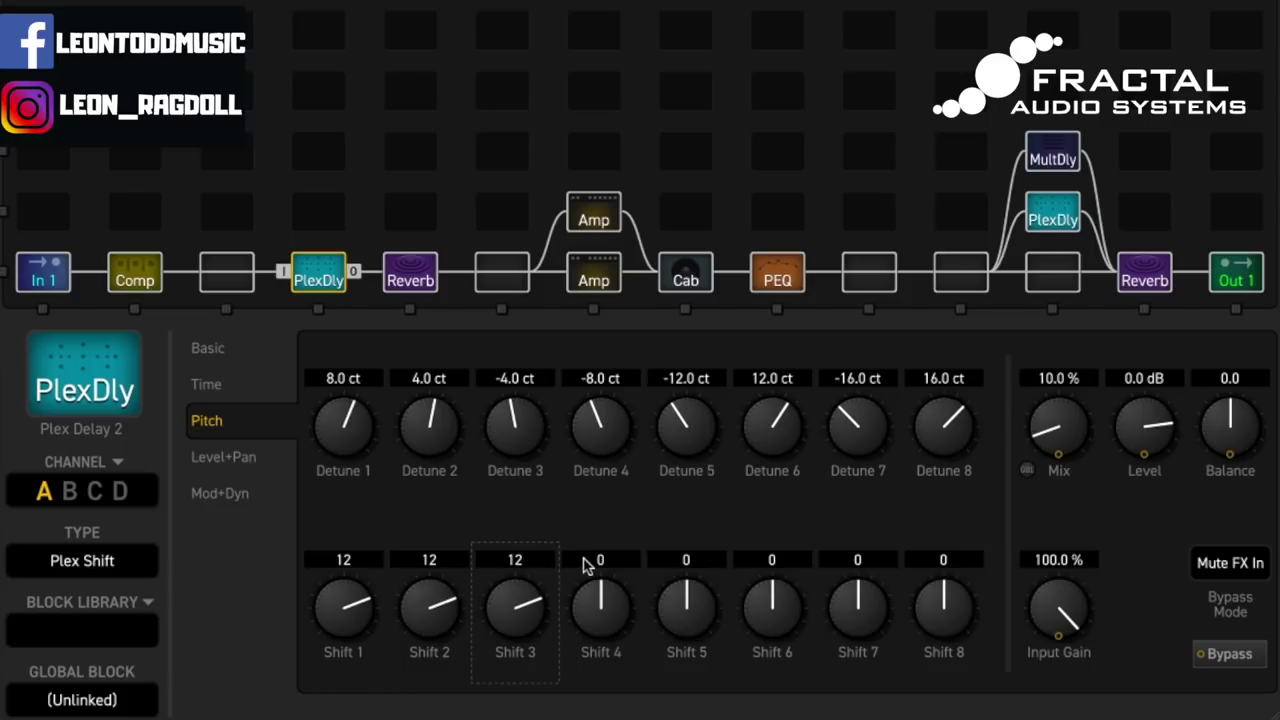
{"action": "double_click", "coordinate": [586, 562]}
{"action": "type", "text": "12"}
{"action": "key", "text": "Return"}
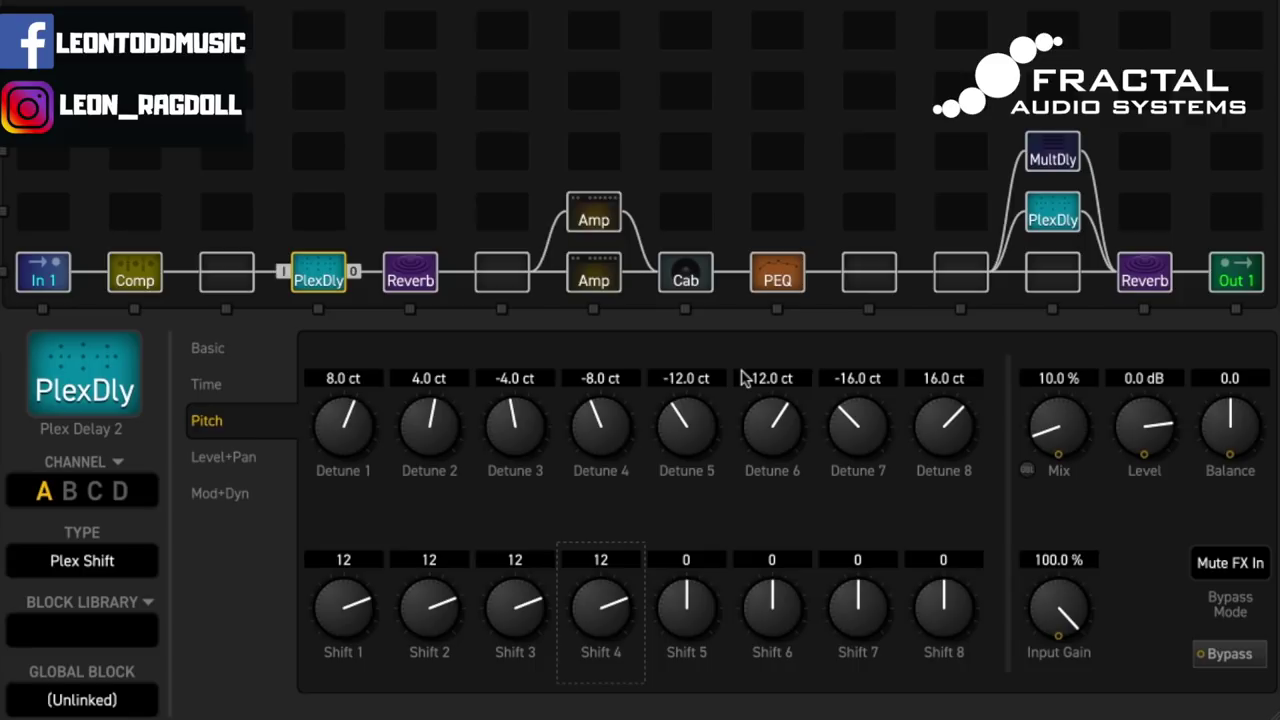
Pan the first two Plex Shift delays fully apart, with Pan 1 at -100% and Pan 2 at 100%.
{"action": "left_click", "coordinate": [228, 460]}
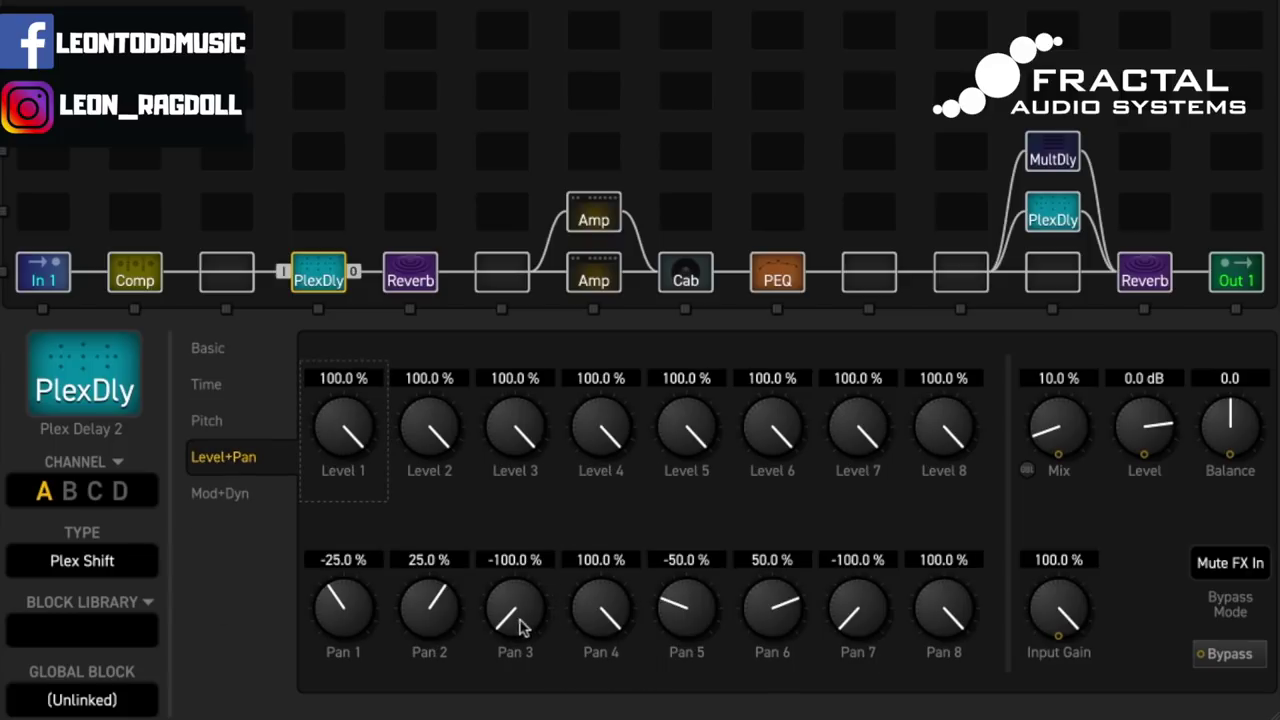
{"action": "left_click_drag", "start_coordinate": [439, 592], "coordinate": [469, 17]}
{"action": "left_click_drag", "start_coordinate": [366, 611], "coordinate": [366, 710]}
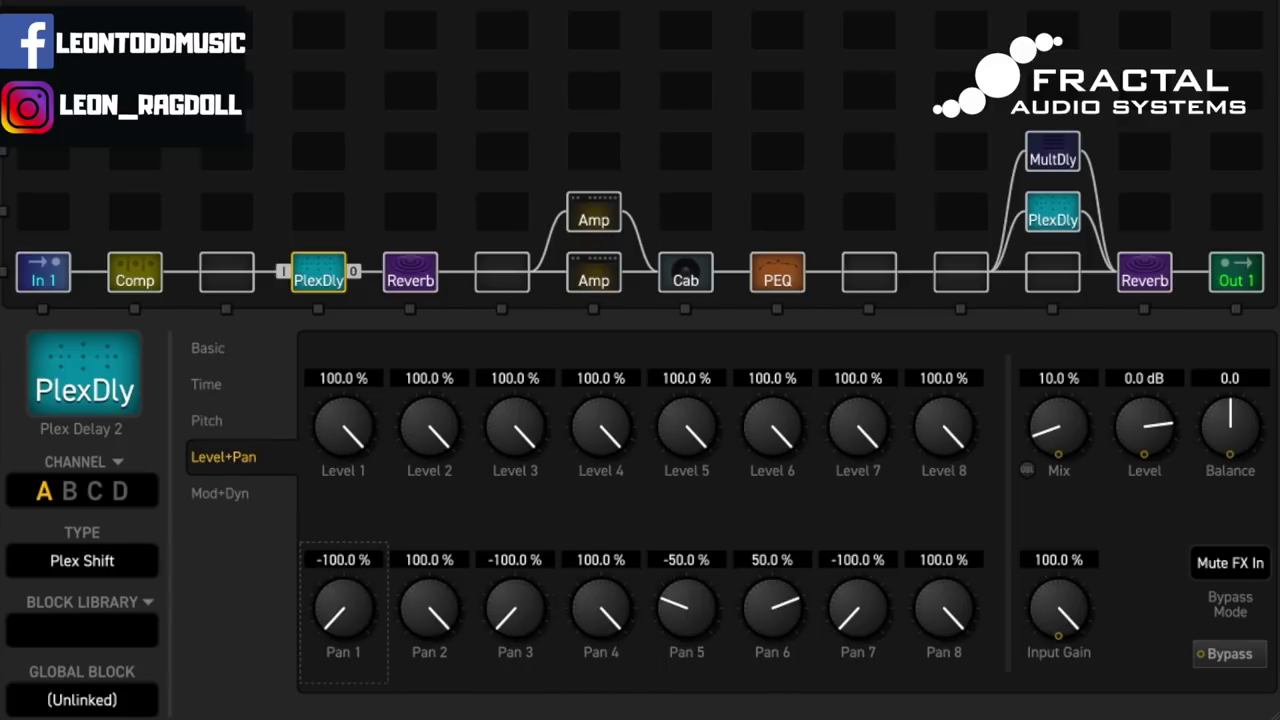
{"action": "left_click", "coordinate": [257, 358]}
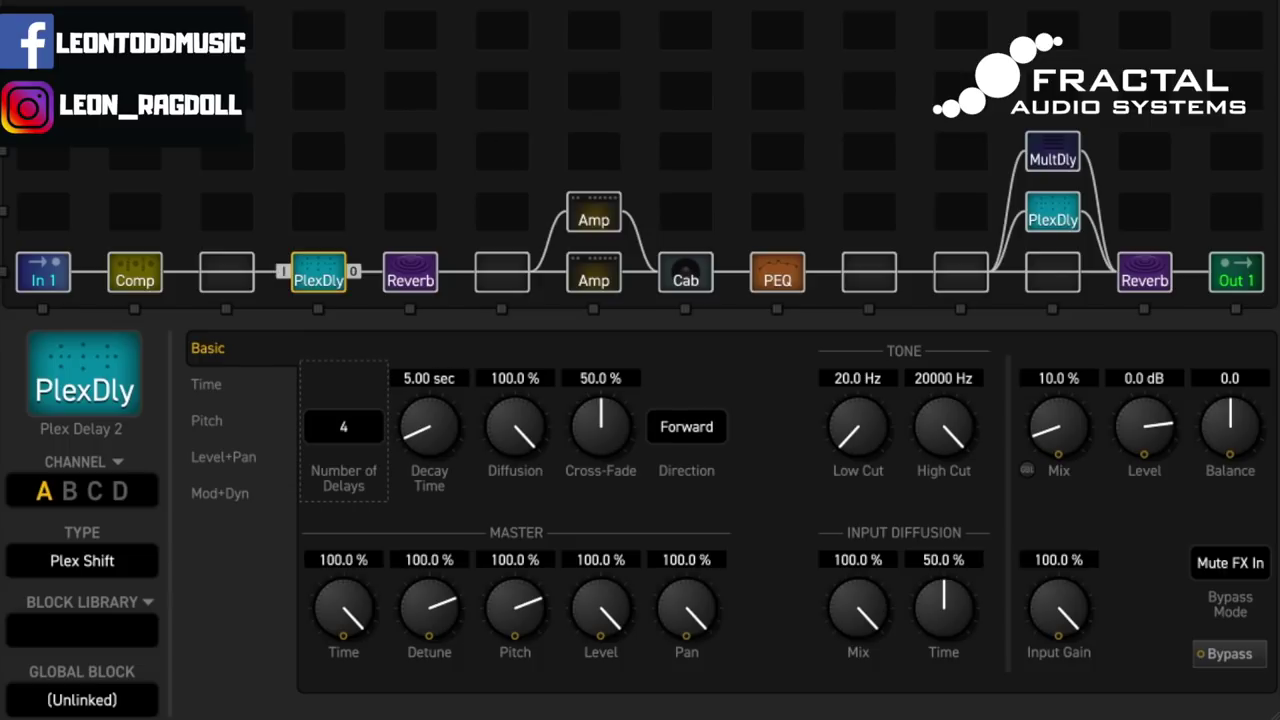
Reduce the Multitap Delay's master feedback to 60%.
{"action": "left_click", "coordinate": [1049, 154]}
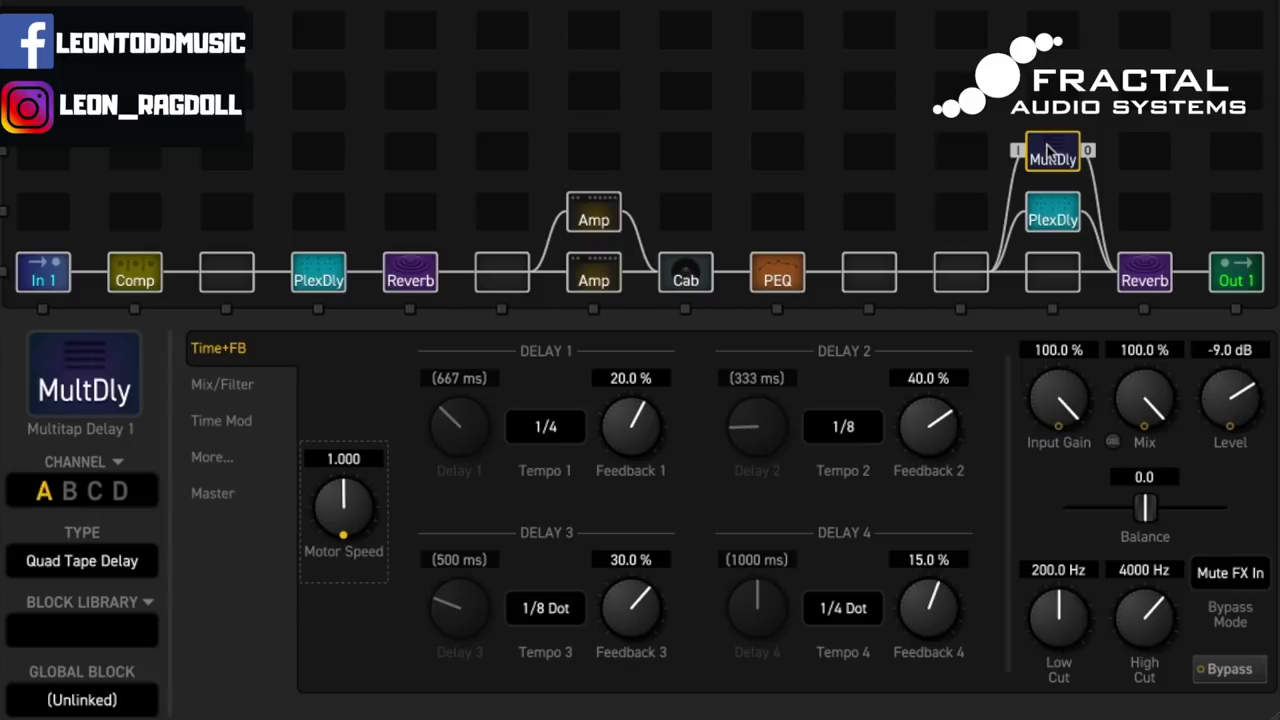
{"action": "left_click", "coordinate": [238, 496]}
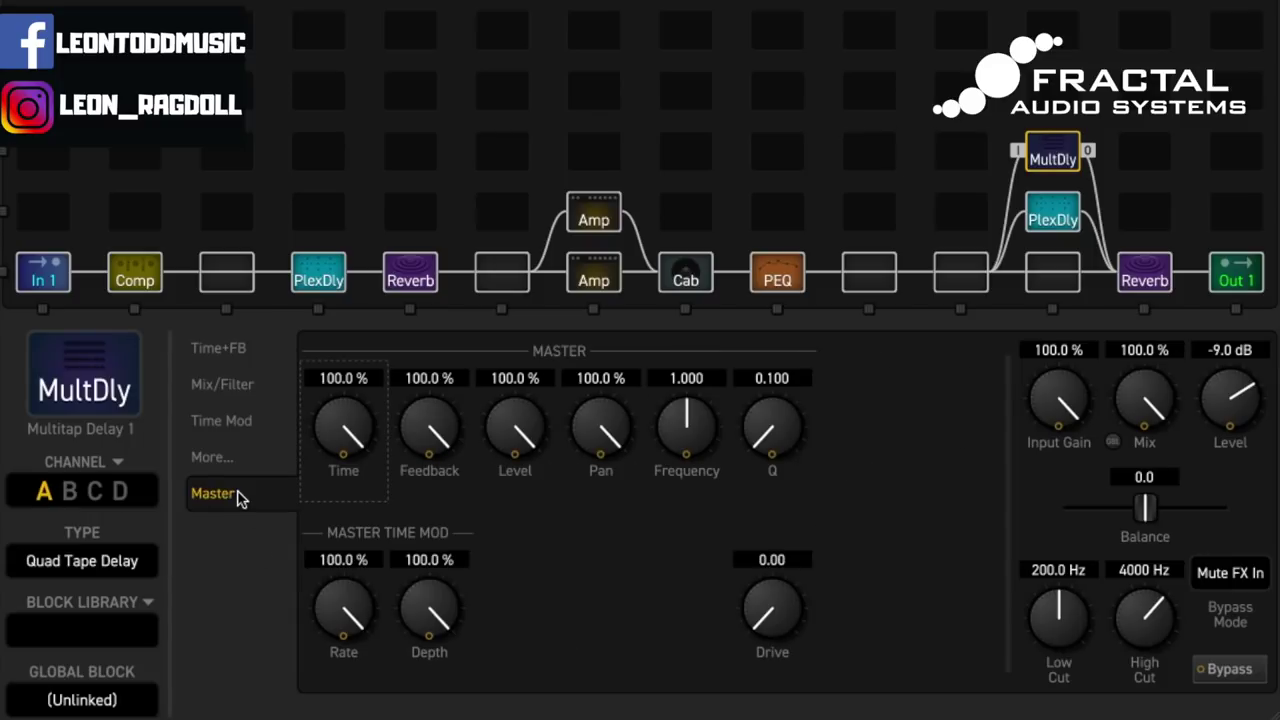
{"action": "double_click", "coordinate": [453, 377]}
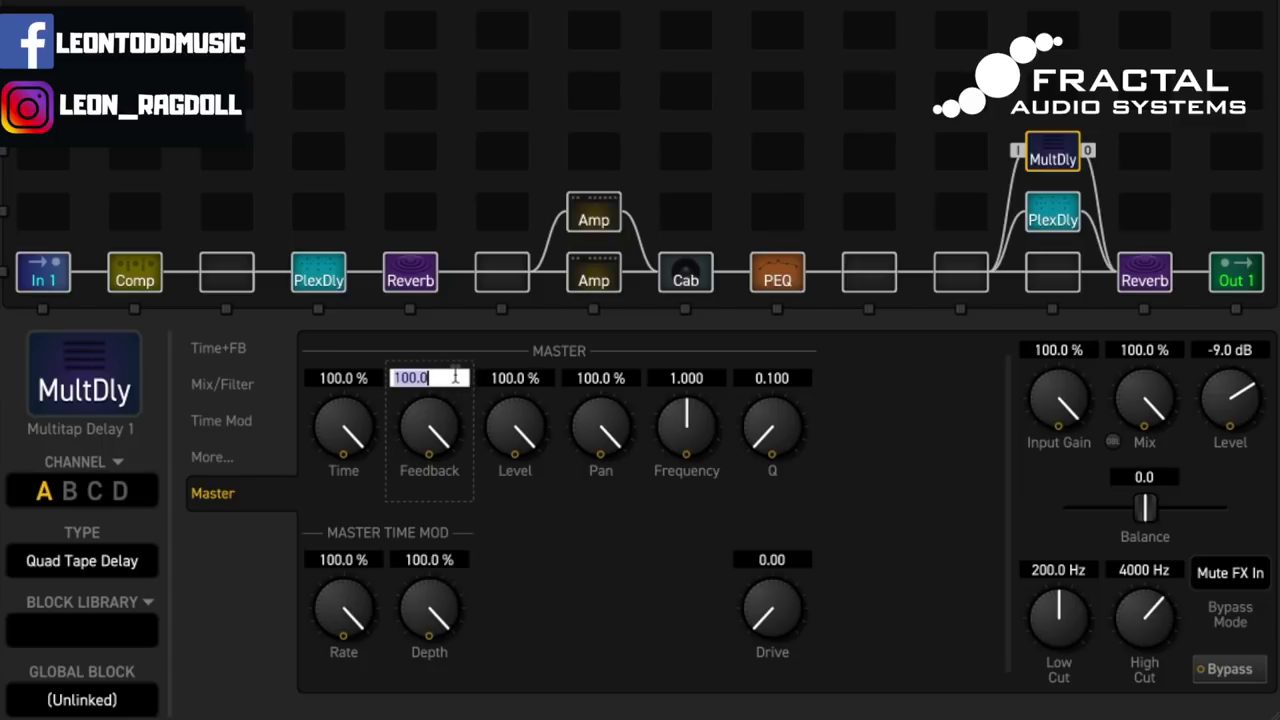
{"action": "key", "text": "BackSpace"}
{"action": "type", "text": "60"}
{"action": "key", "text": "Return"}
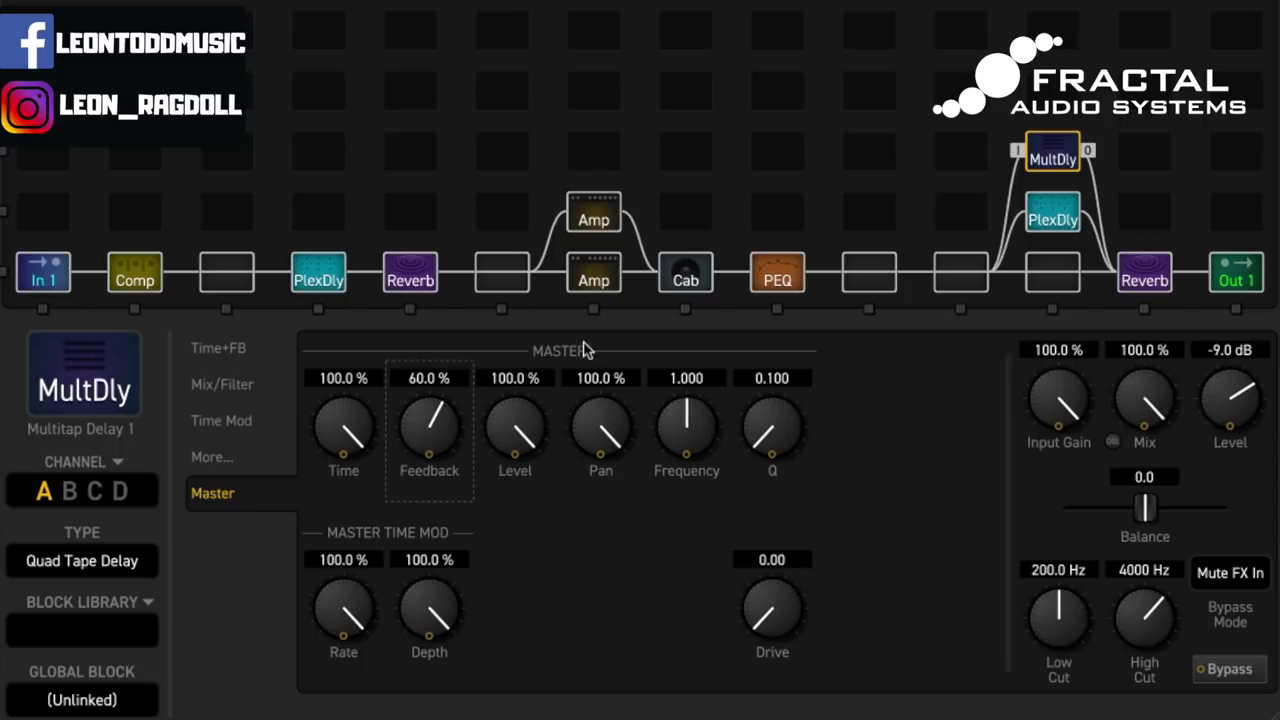
Insert a Tremolo/Panner block after the parametric EQ and set its type to Harmonic Trem.
{"action": "left_click", "coordinate": [880, 284]}
{"action": "left_click", "coordinate": [880, 284]}
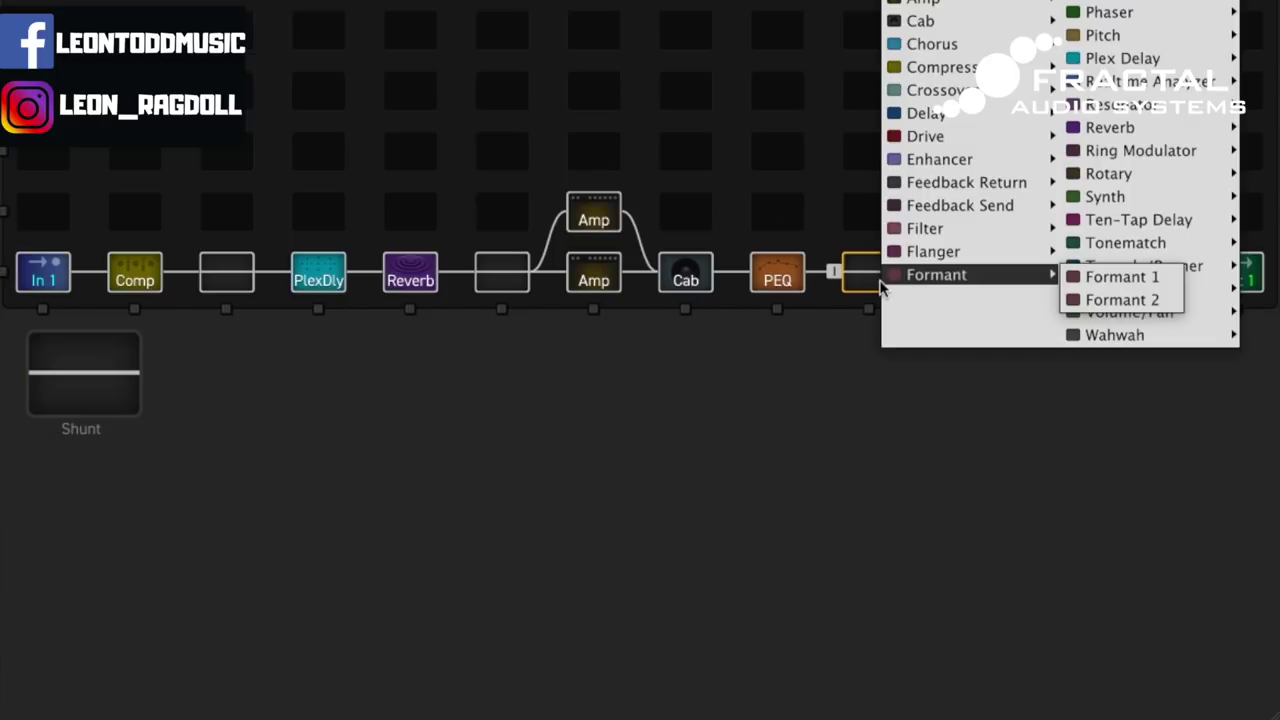
{"action": "mouse_move", "coordinate": [1185, 270]}
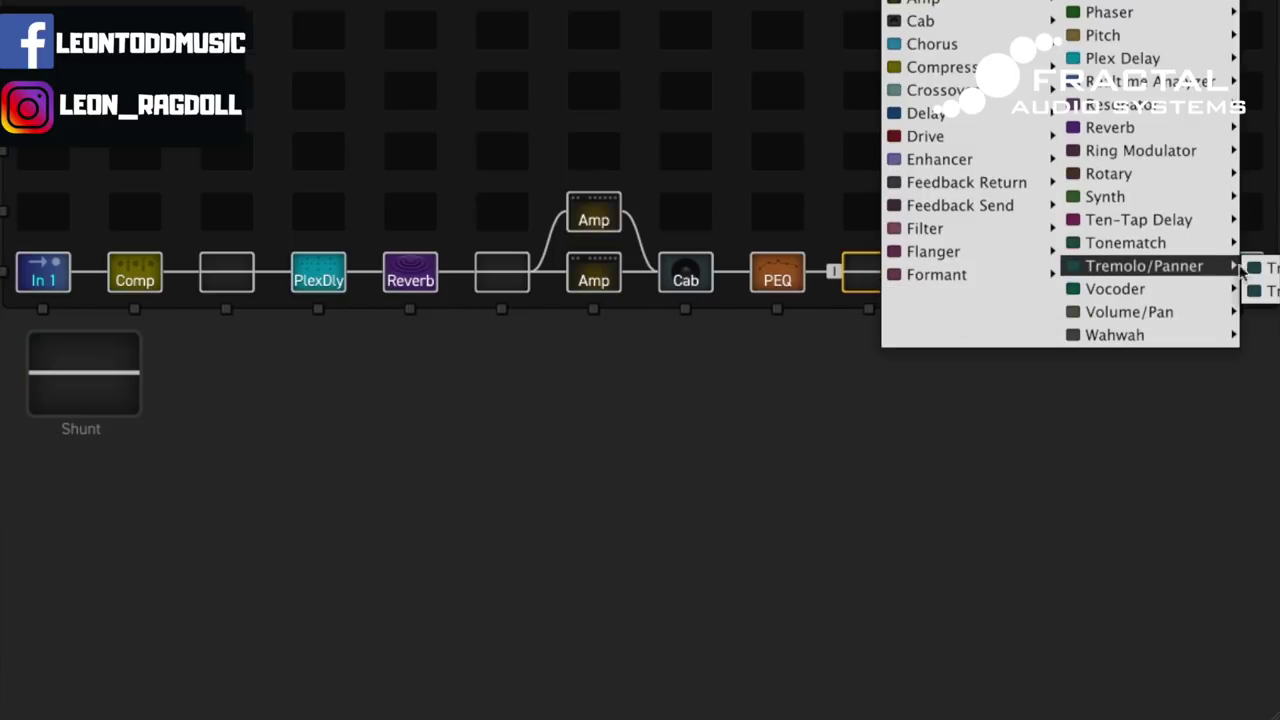
{"action": "left_click", "coordinate": [1256, 262]}
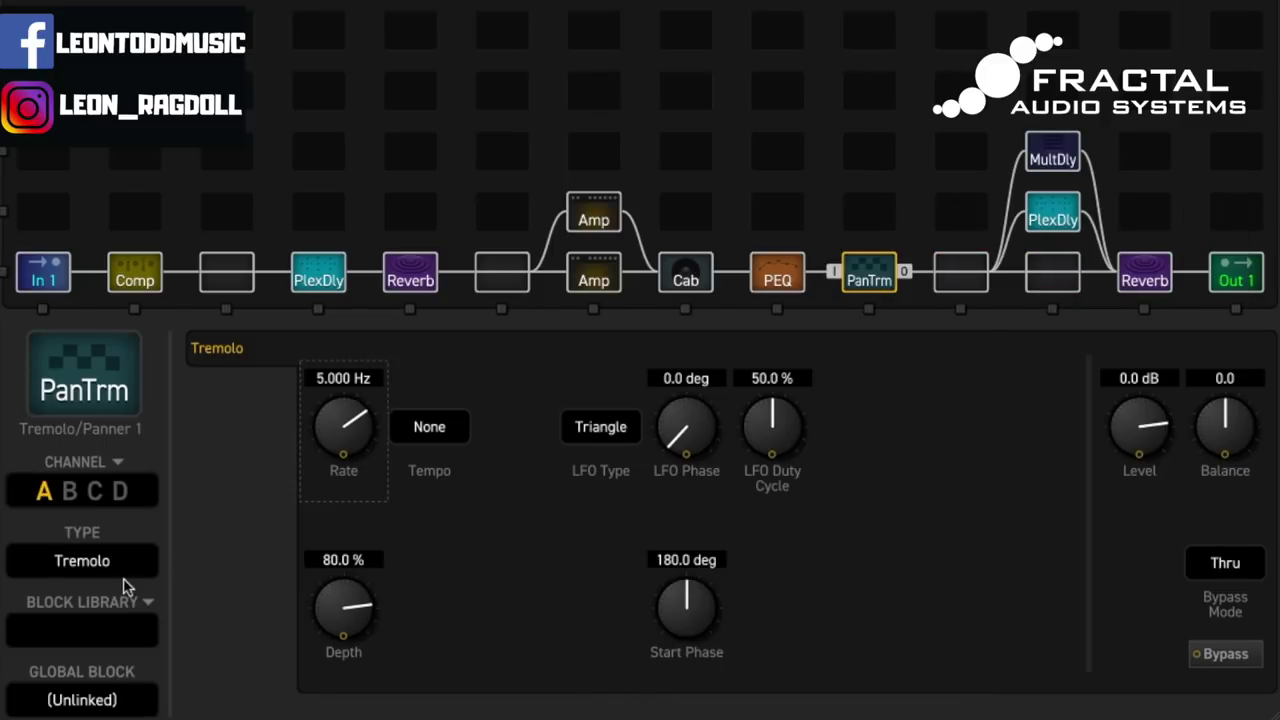
{"action": "left_click", "coordinate": [106, 562]}
{"action": "left_click", "coordinate": [103, 612]}
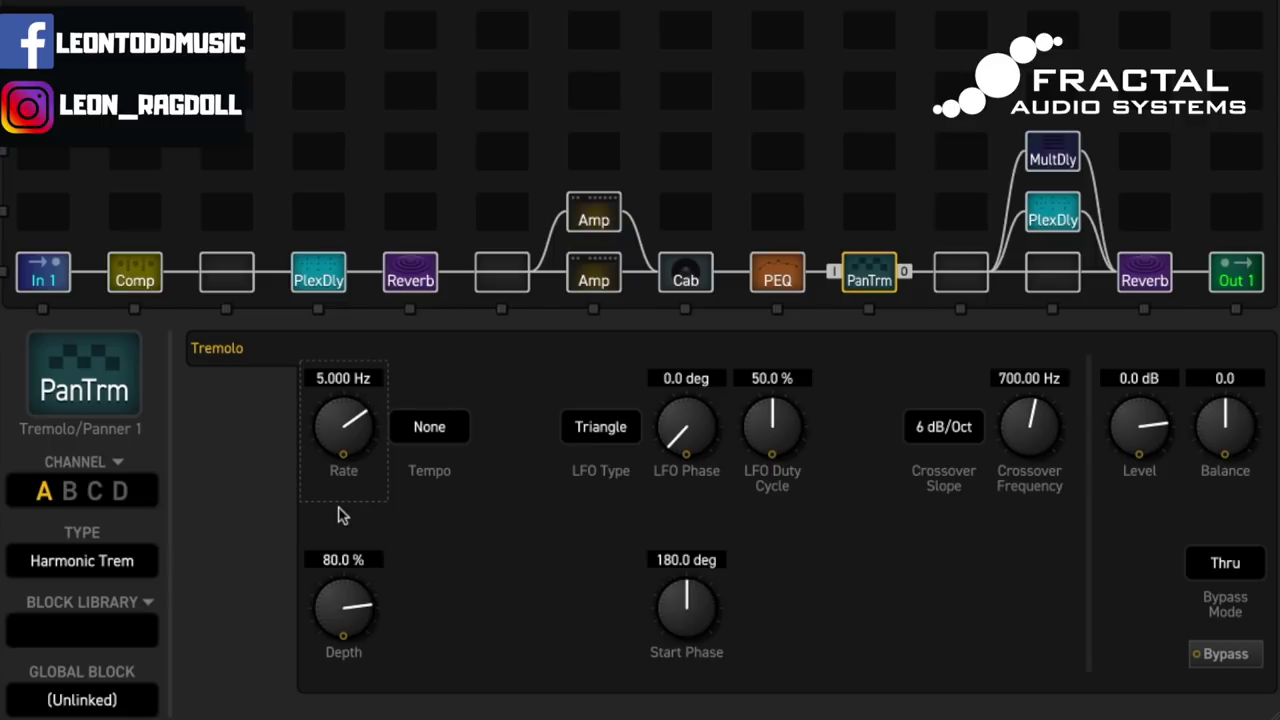
Set the harmonic tremolo's rate to 1 Hz, depth to 50% and crossover slope to 24 dB/Oct.
{"action": "double_click", "coordinate": [360, 378]}
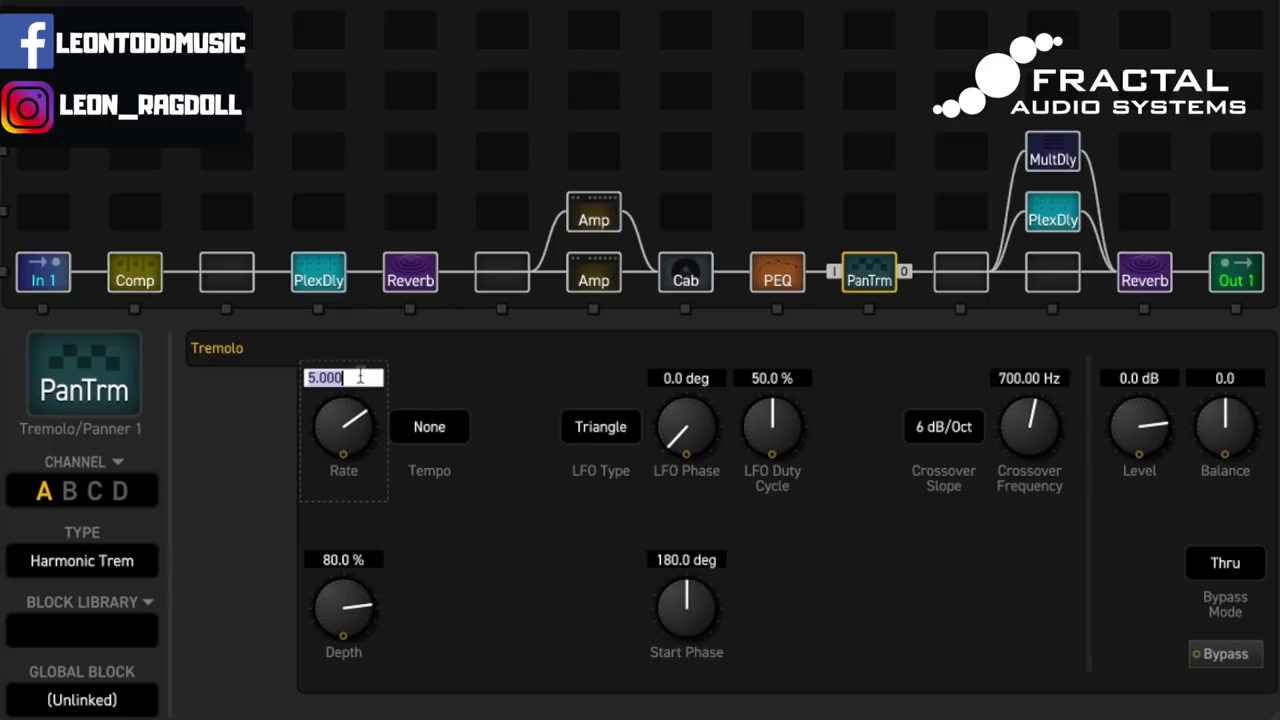
{"action": "type", "text": "1"}
{"action": "key", "text": "Return"}
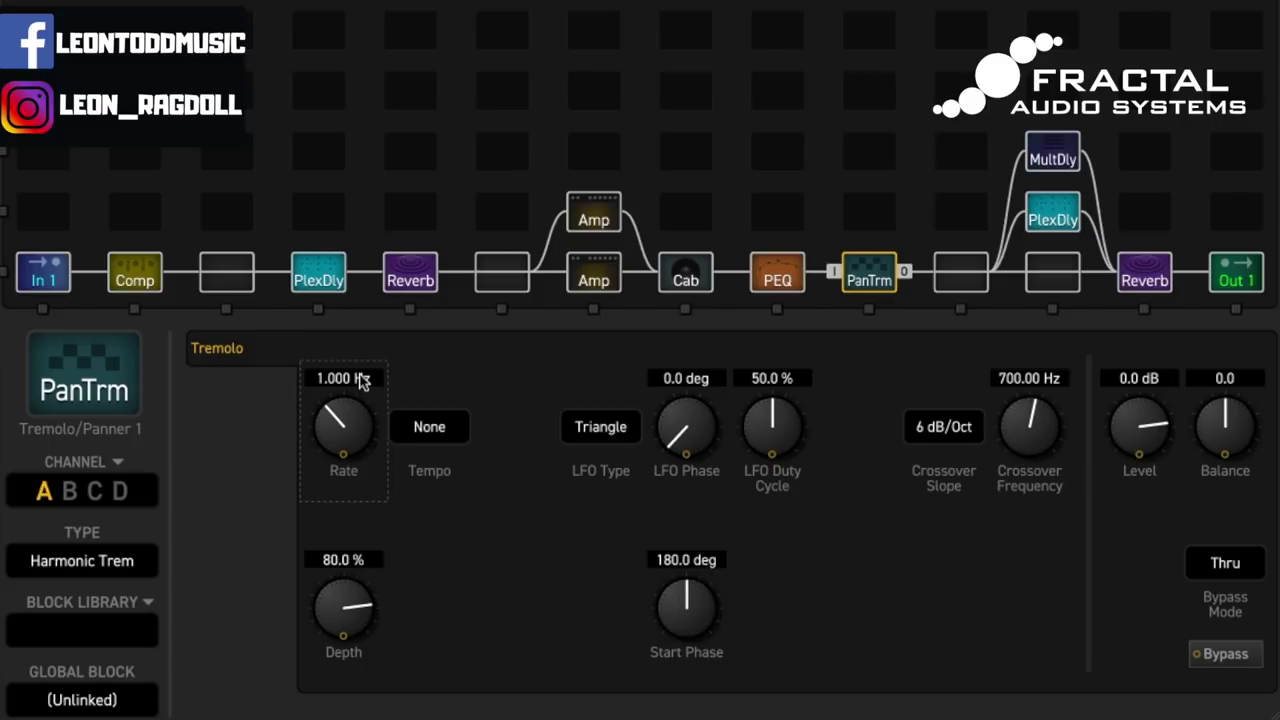
{"action": "double_click", "coordinate": [366, 560]}
{"action": "type", "text": "50"}
{"action": "key", "text": "Return"}
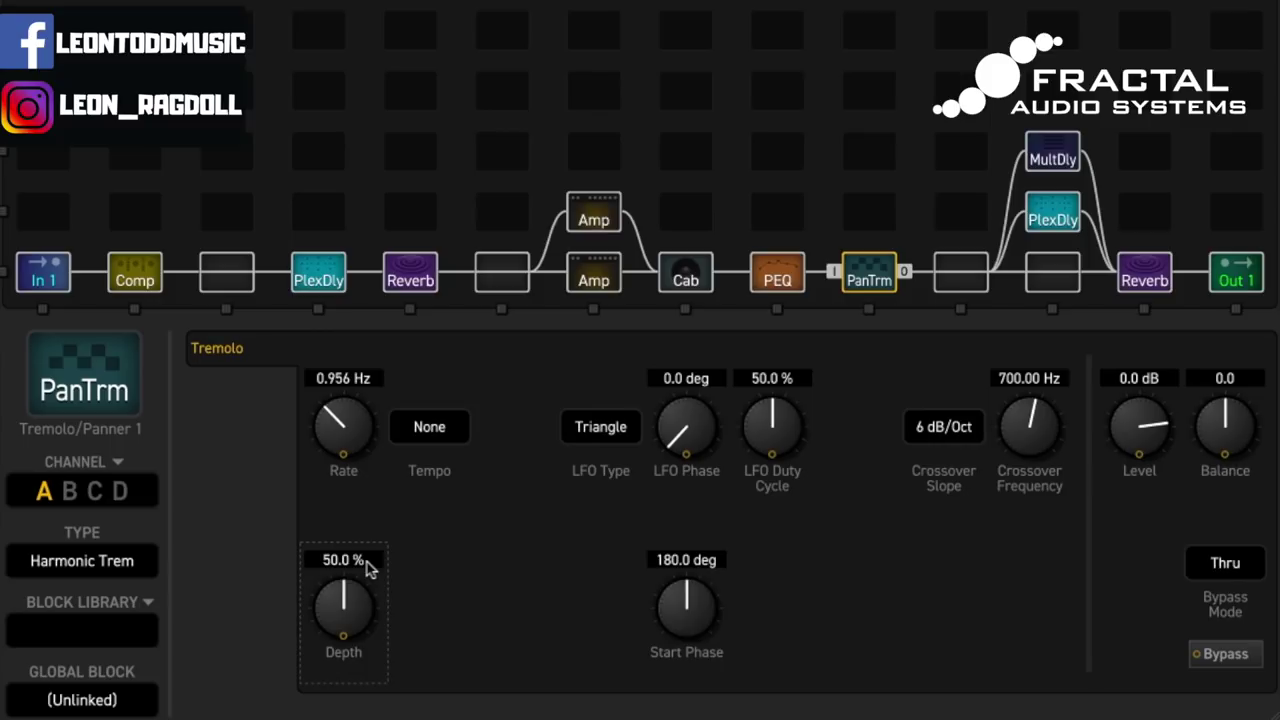
{"action": "left_click", "coordinate": [965, 435]}
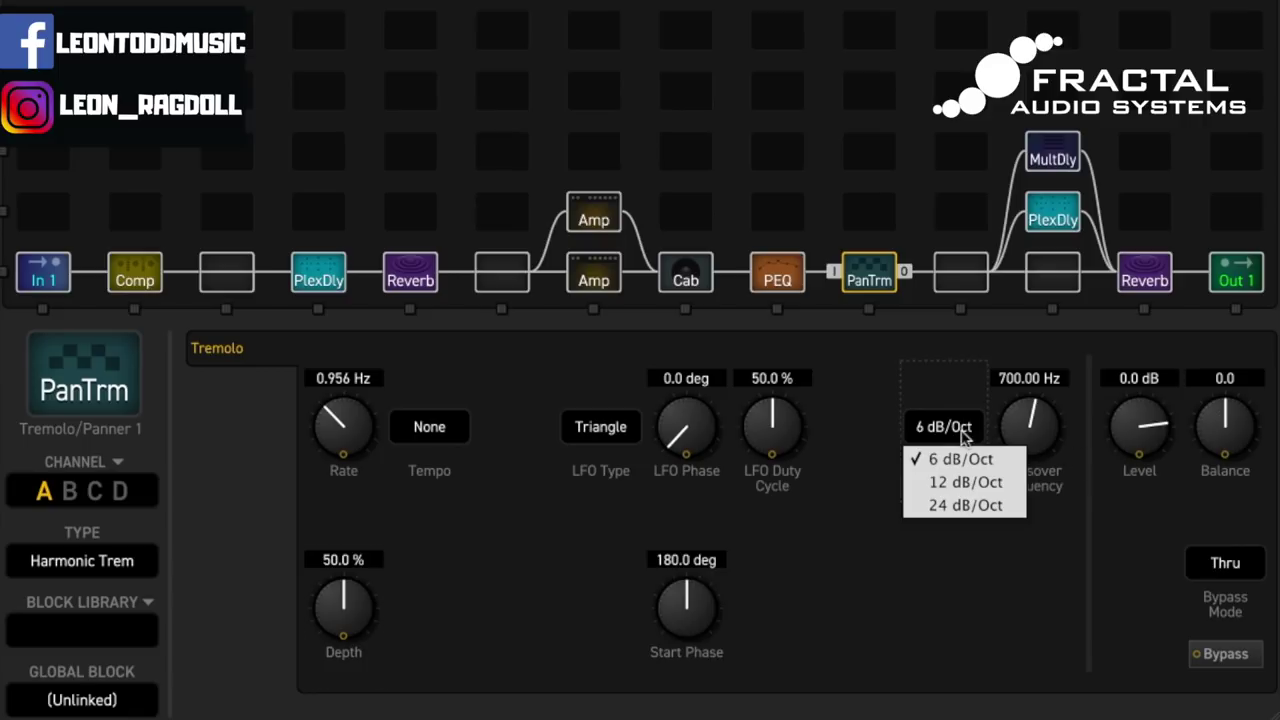
{"action": "left_click", "coordinate": [986, 505]}
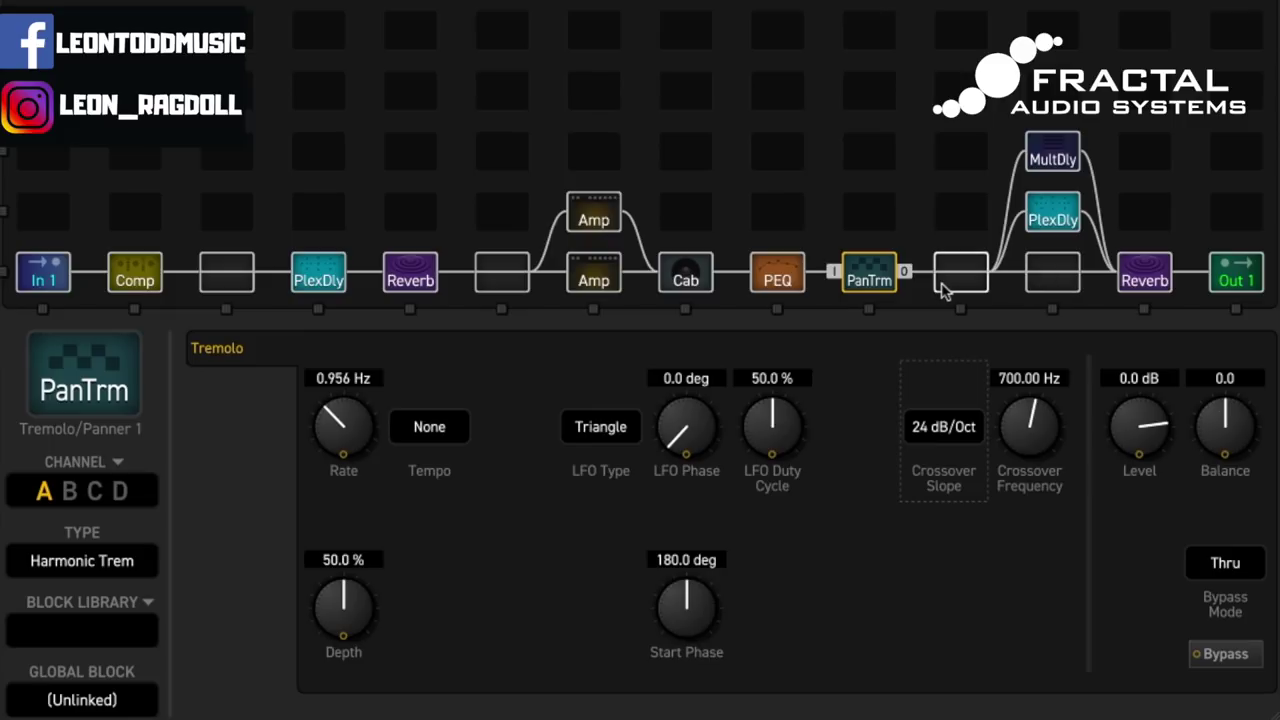
Insert a Megatap Delay after the tremolo and load the LT Megatap library block into it.
{"action": "left_click", "coordinate": [958, 286]}
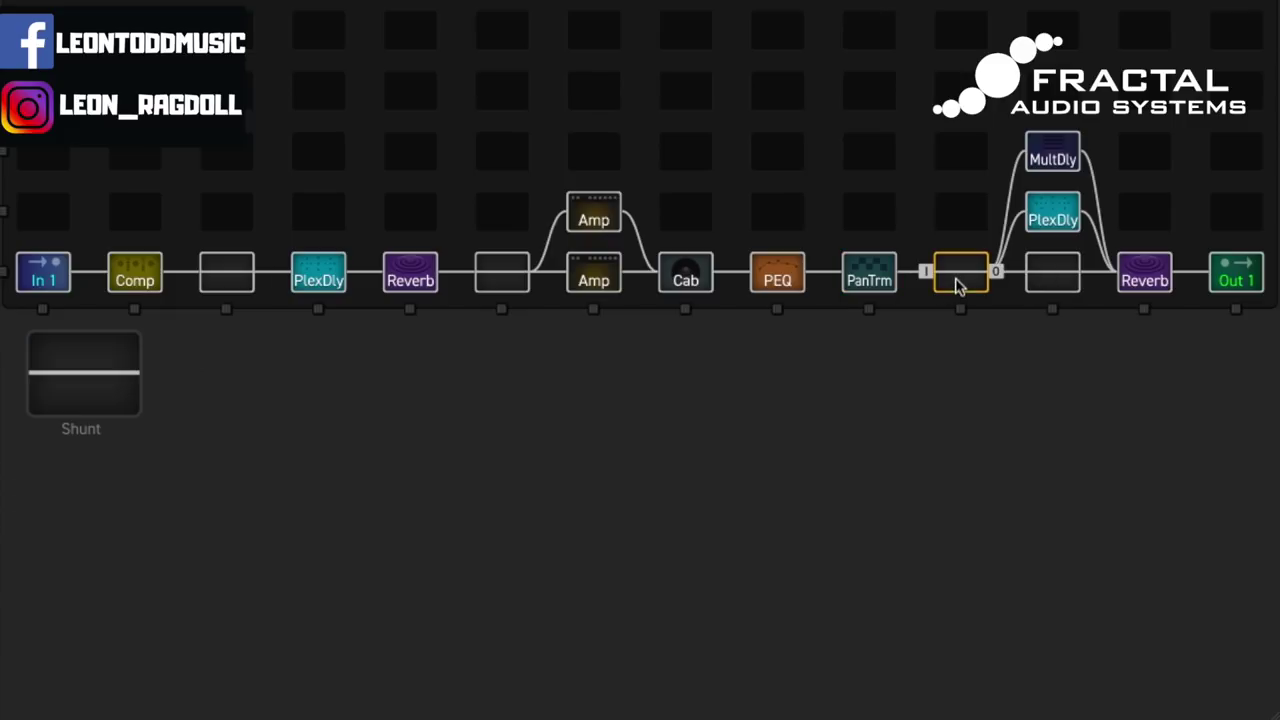
{"action": "right_click", "coordinate": [958, 286]}
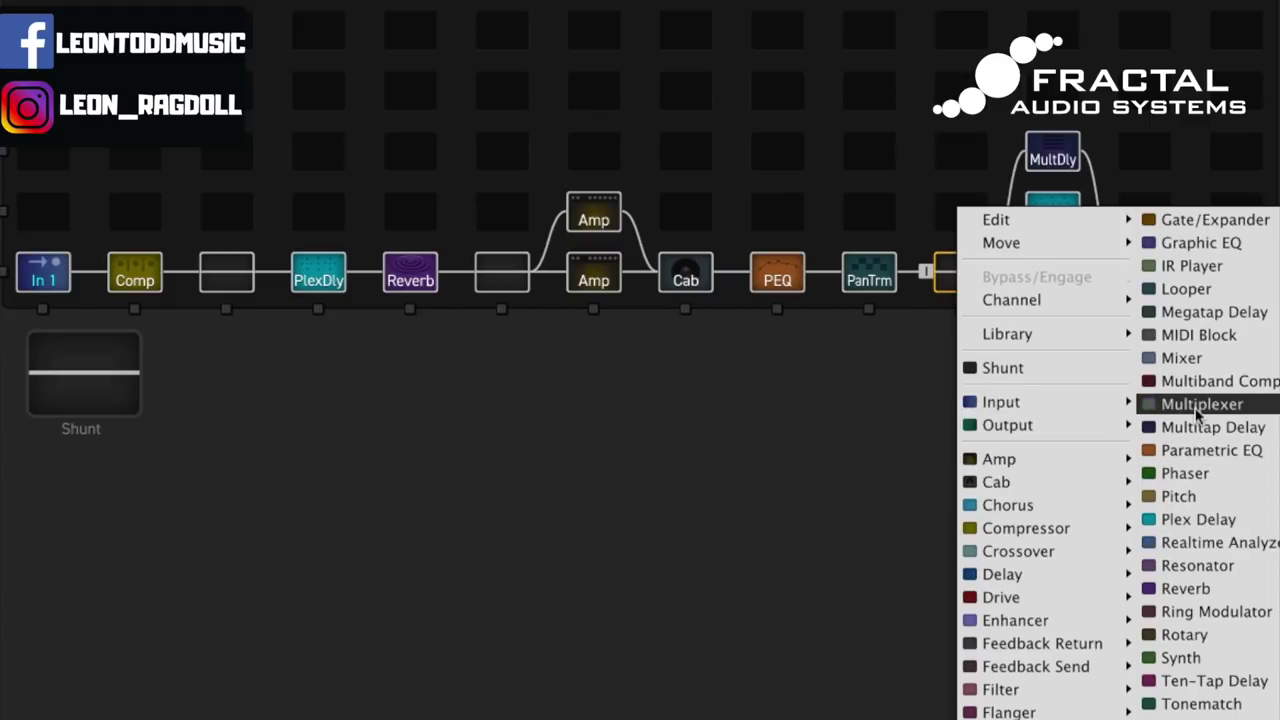
{"action": "left_click", "coordinate": [1210, 316]}
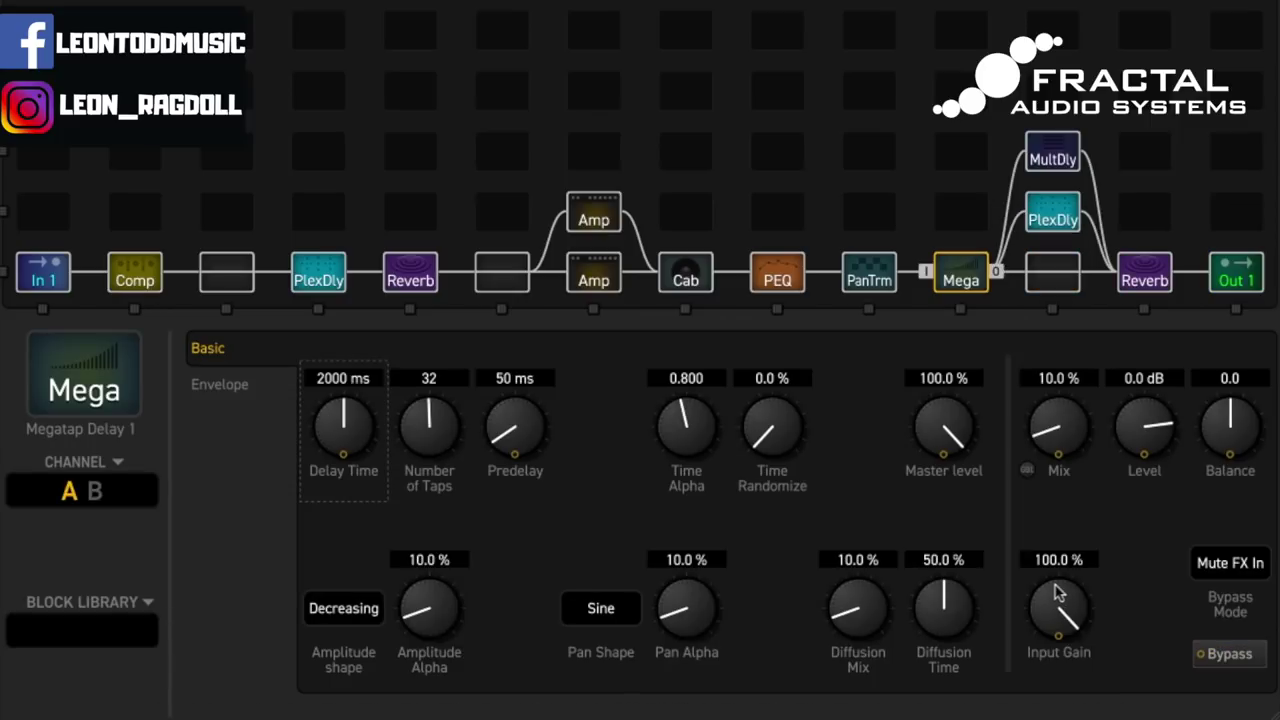
{"action": "left_click", "coordinate": [80, 632]}
{"action": "left_click", "coordinate": [80, 663]}
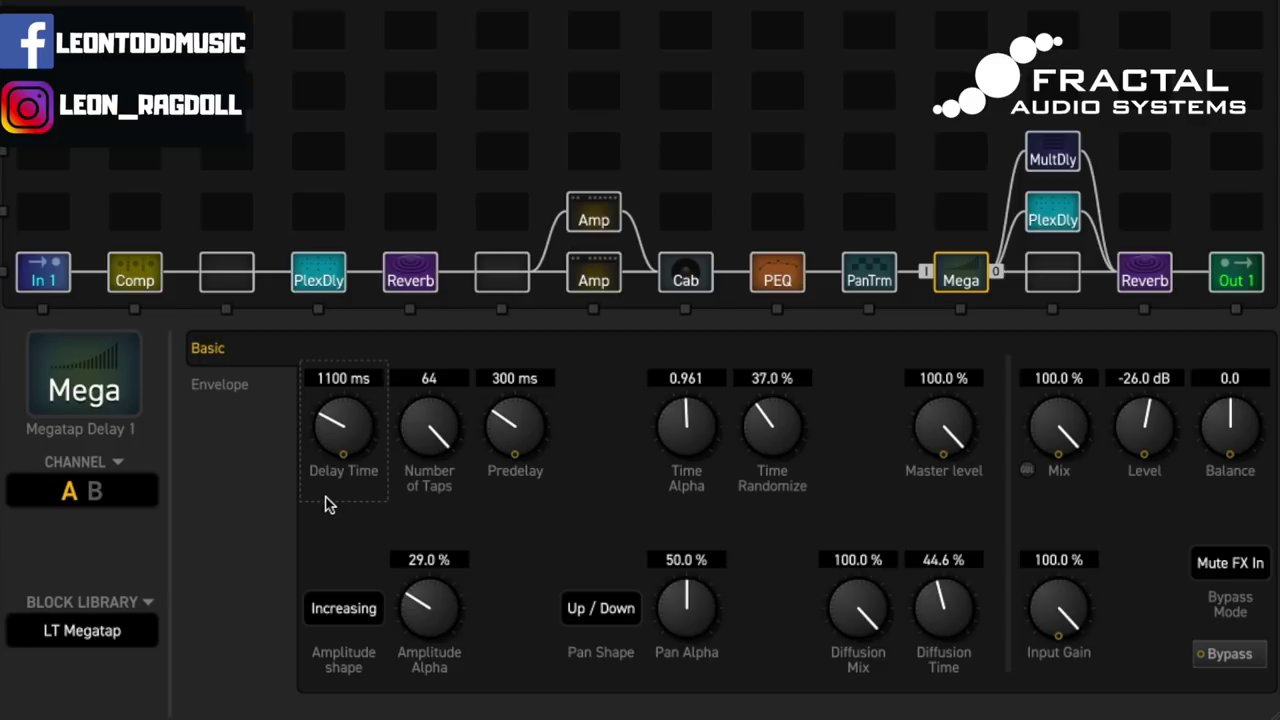
Bypass both Plex Delays, the Multitap Delay, both reverbs and the tremolo, leaving the Megatap Delay engaged.
{"action": "left_click", "coordinate": [1052, 222]}
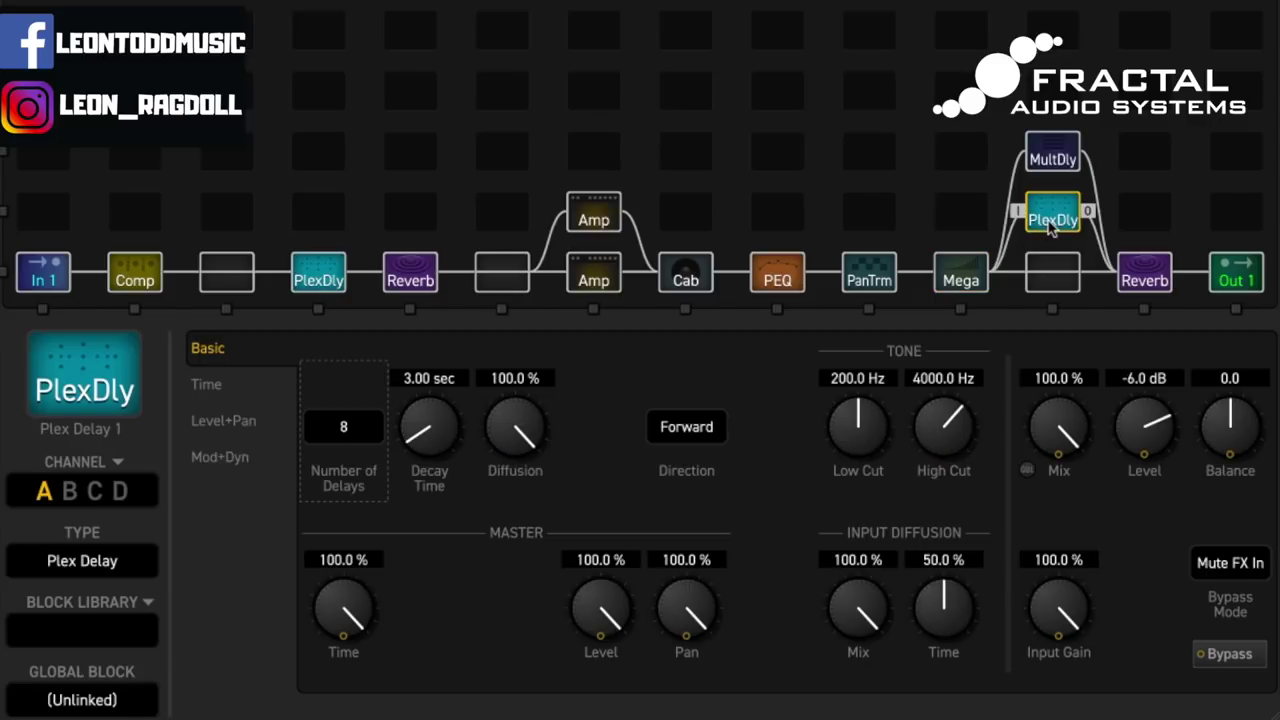
{"action": "left_click", "coordinate": [1052, 170]}
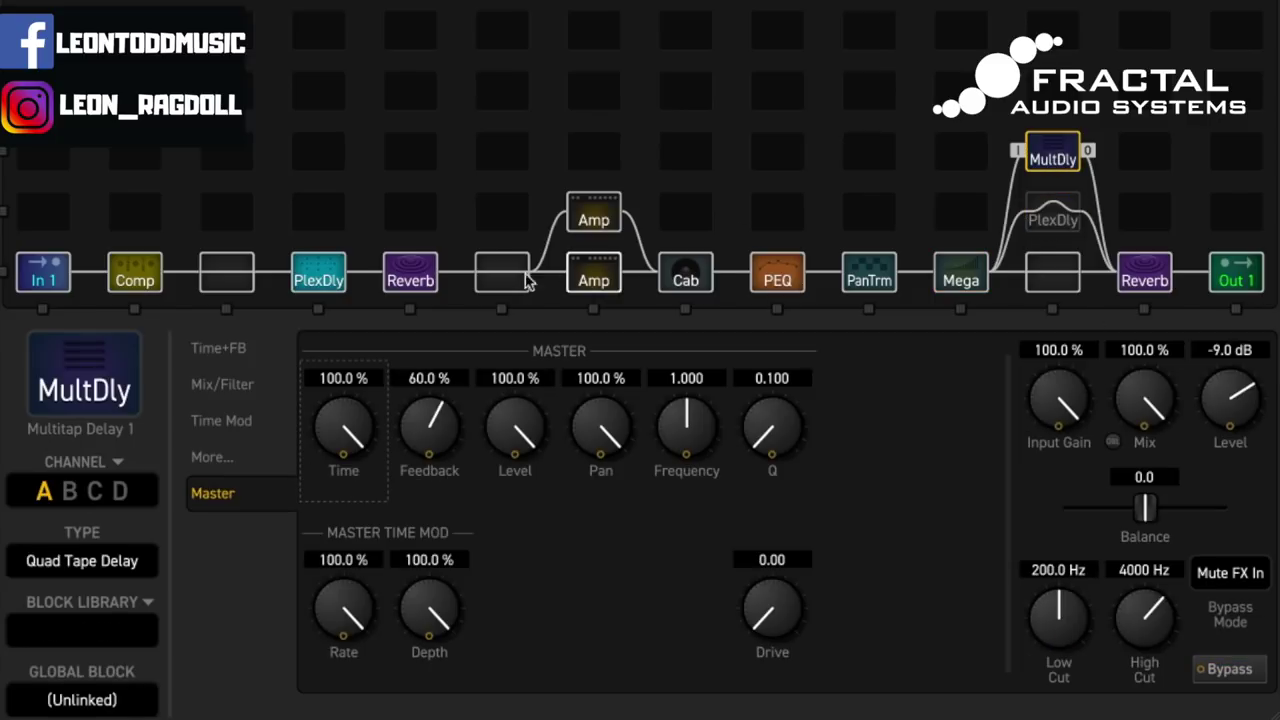
{"action": "left_click", "coordinate": [401, 287]}
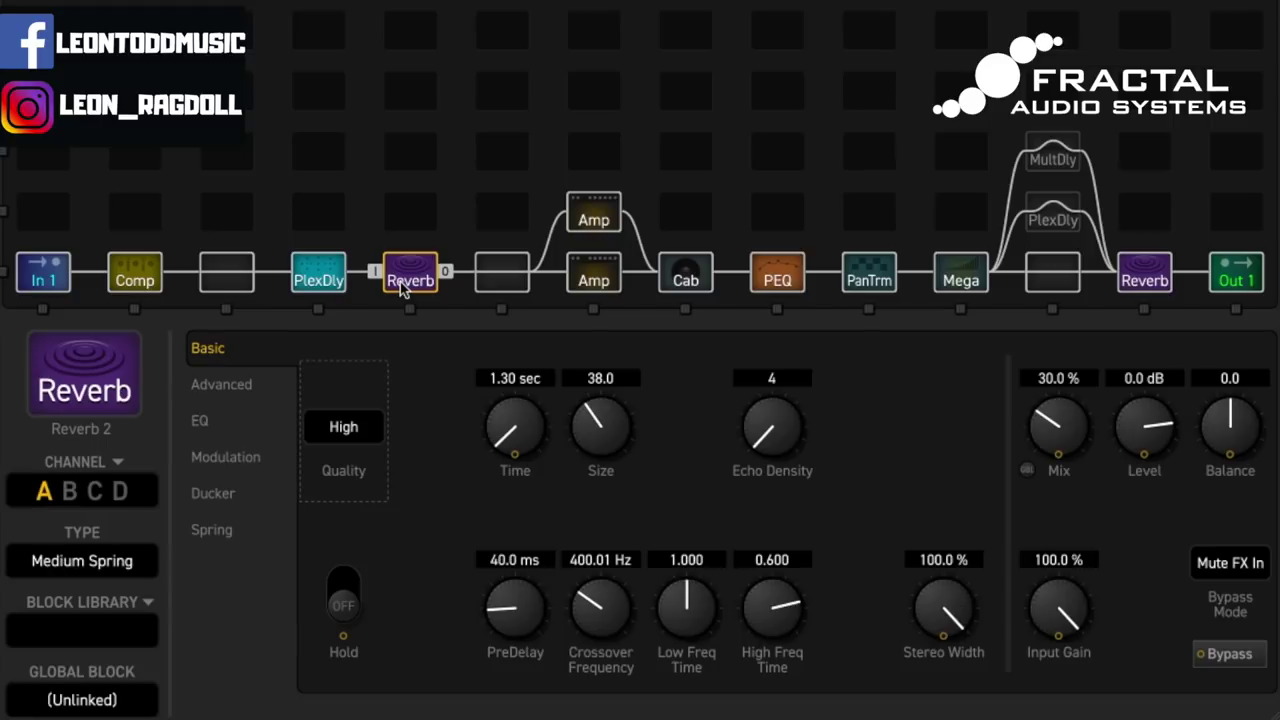
{"action": "left_click", "coordinate": [320, 281]}
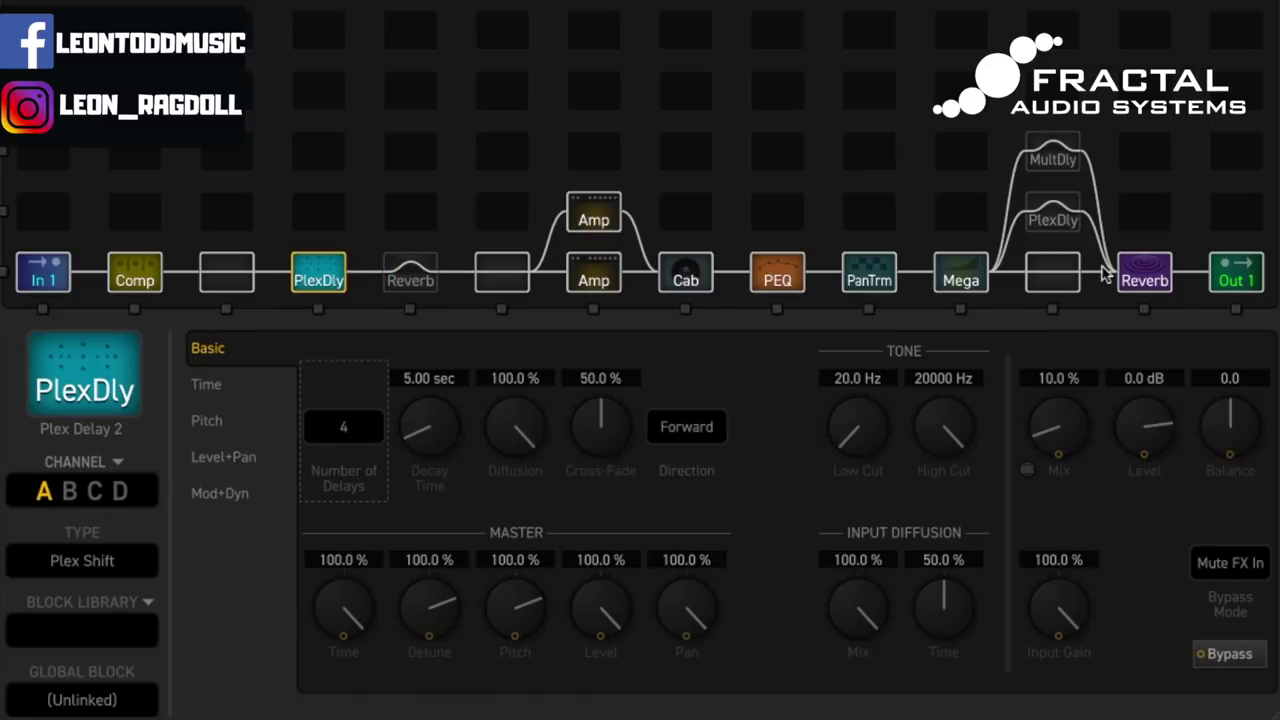
{"action": "left_click", "coordinate": [868, 280]}
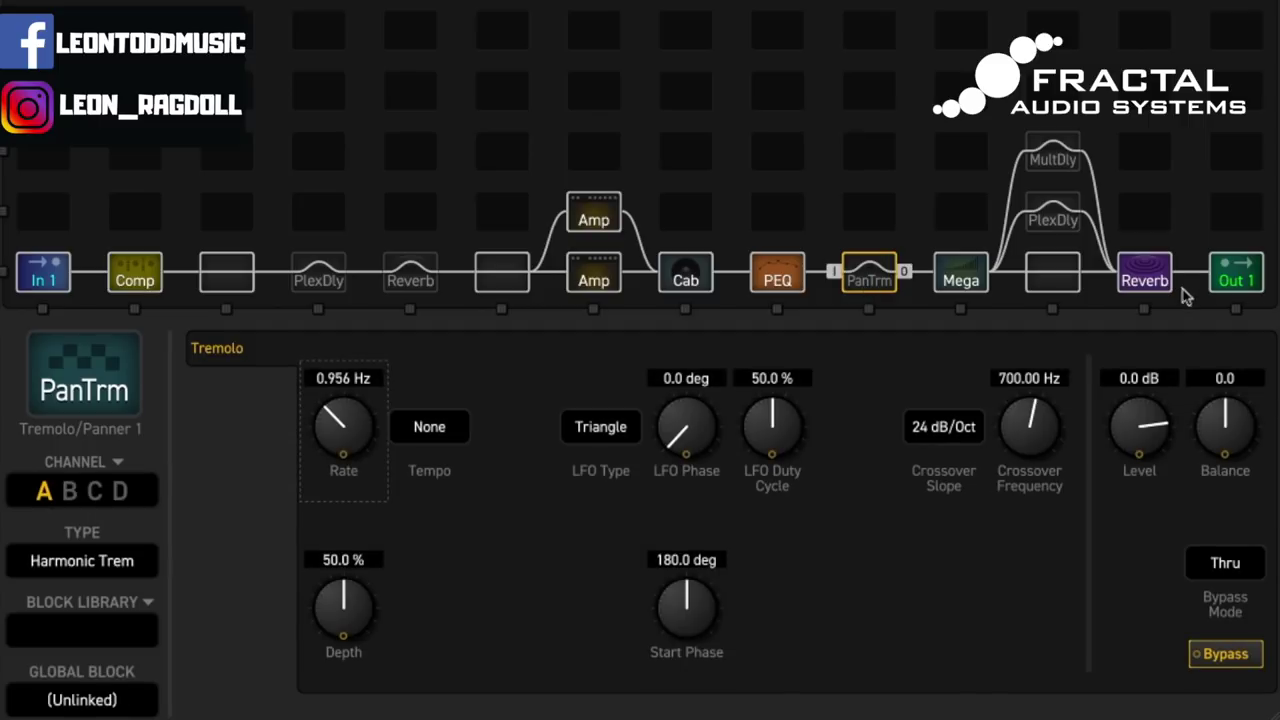
{"action": "left_click", "coordinate": [1148, 282]}
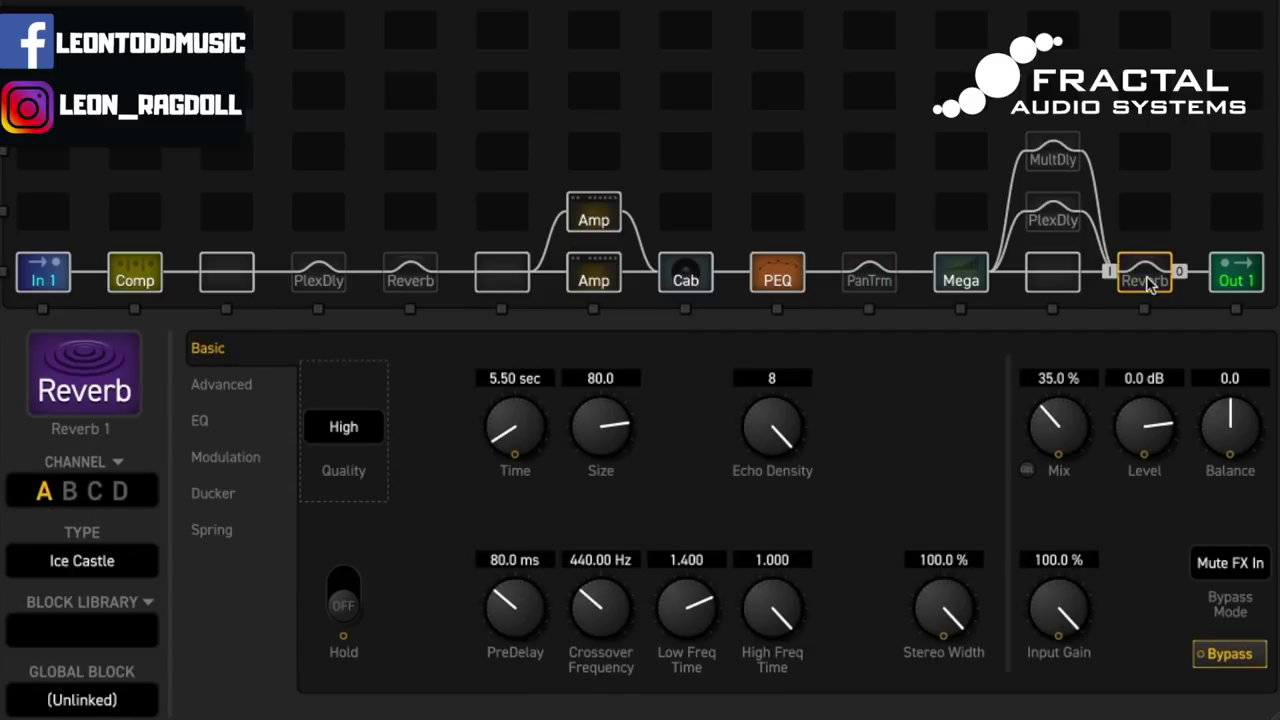
Set the Megatap Delay's level to -12 dB and open its envelope settings.
{"action": "left_click", "coordinate": [960, 282]}
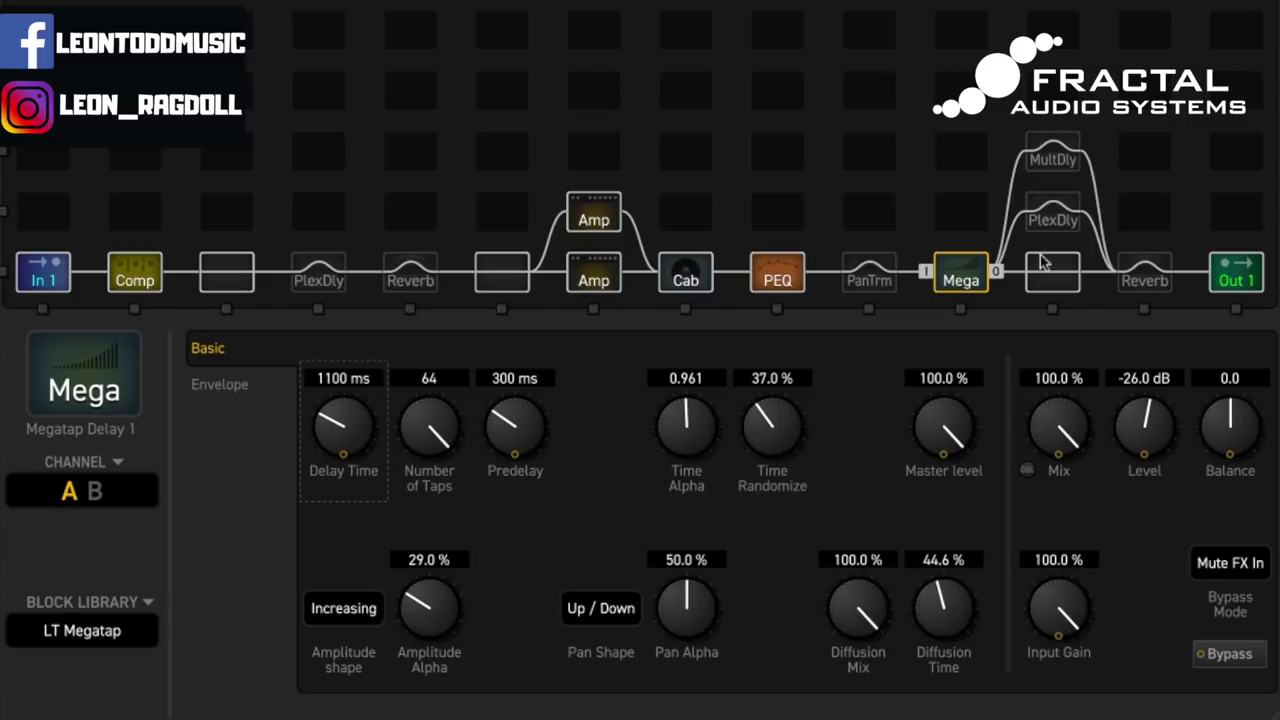
{"action": "left_click", "coordinate": [1142, 378]}
{"action": "type", "text": "-12"}
{"action": "key", "text": "Return"}
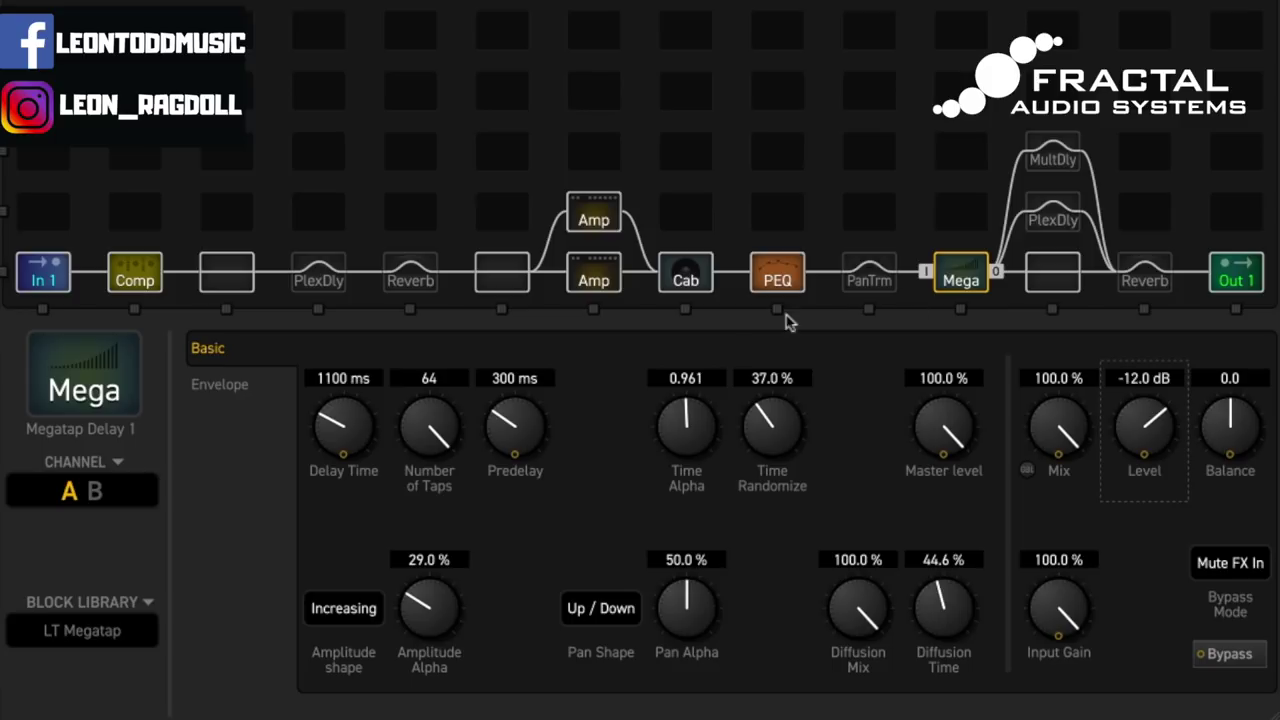
{"action": "left_click", "coordinate": [219, 383]}
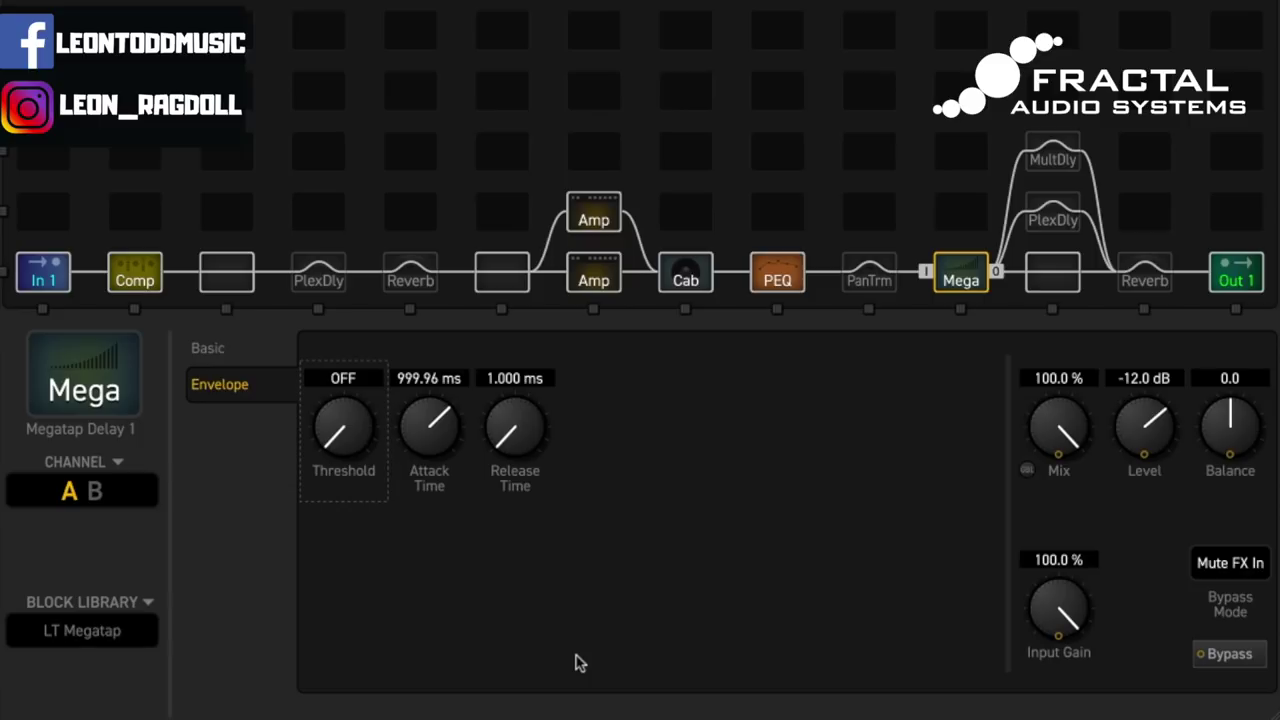
Move the Megatap Delay up one row into a parallel path and reconnect the main row to the Plex and Multitap Delays.
{"action": "left_click_drag", "start_coordinate": [958, 281], "coordinate": [958, 220]}
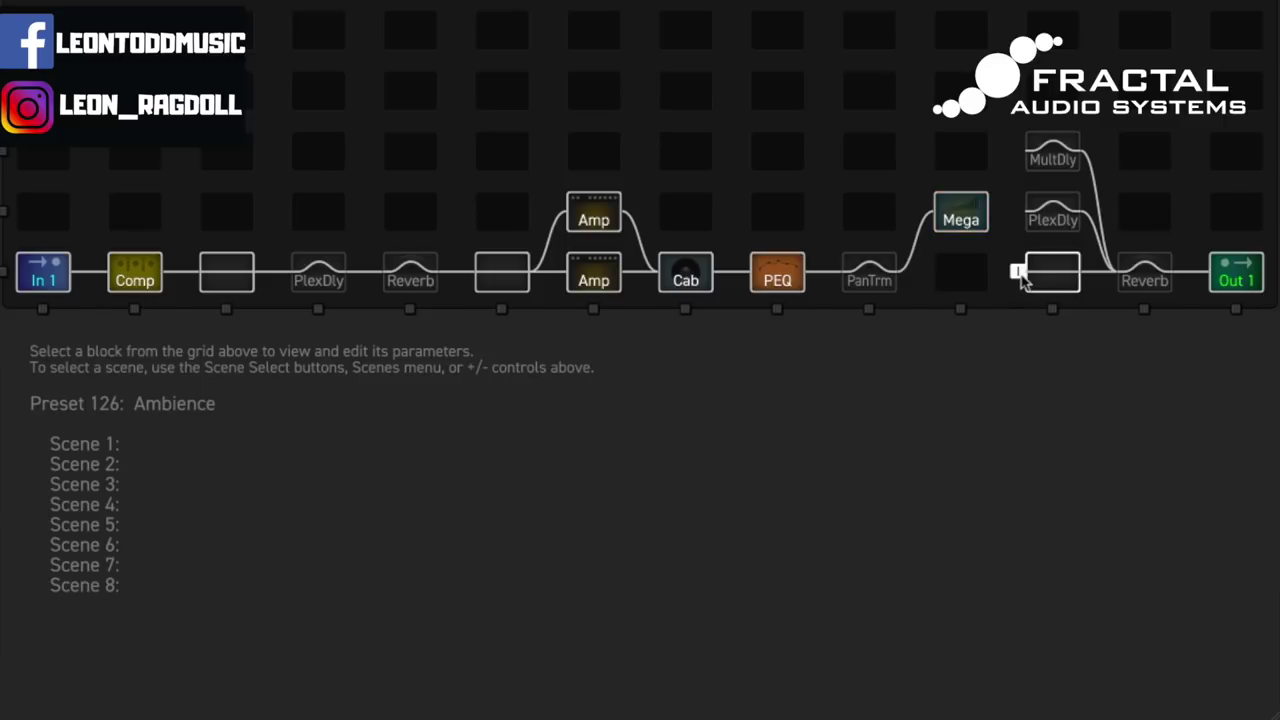
{"action": "left_click_drag", "start_coordinate": [905, 276], "coordinate": [997, 229]}
{"action": "left_click_drag", "start_coordinate": [996, 274], "coordinate": [1014, 222]}
{"action": "left_click_drag", "start_coordinate": [997, 276], "coordinate": [1018, 152]}
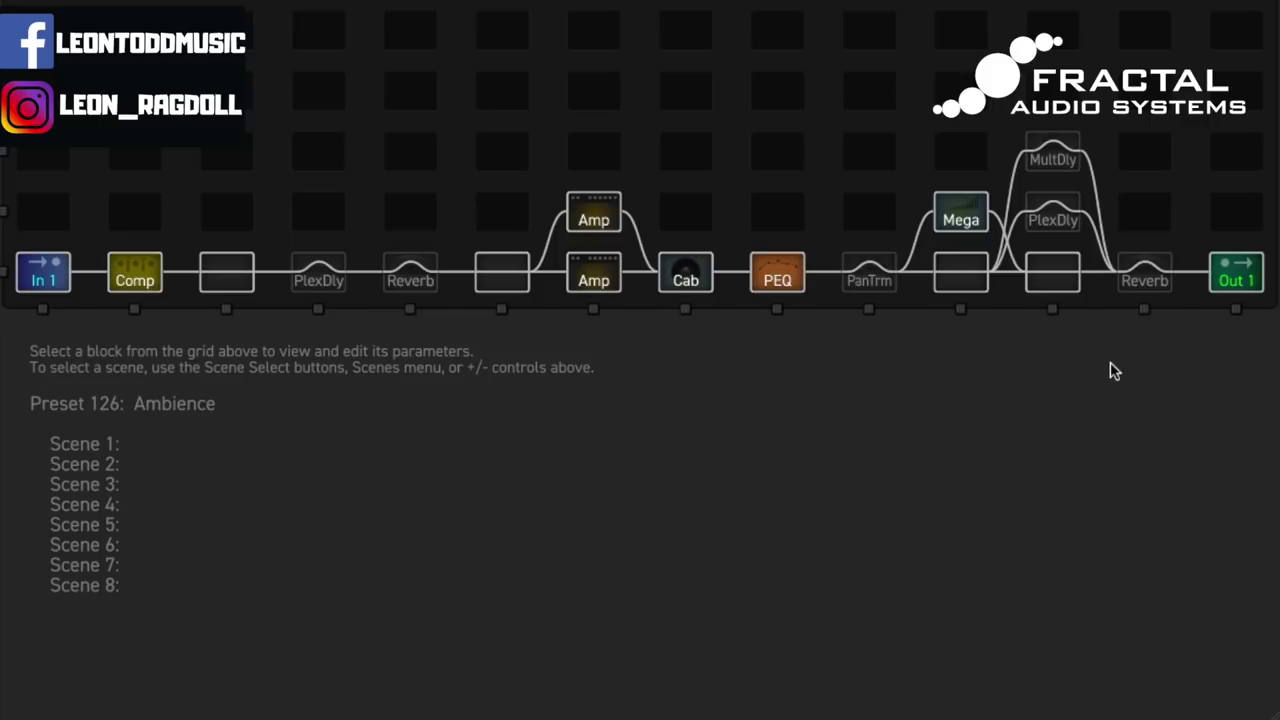
Re-engage both Plex Delays, both reverbs, the tremolo and the Multitap Delay.
{"action": "left_click", "coordinate": [310, 287]}
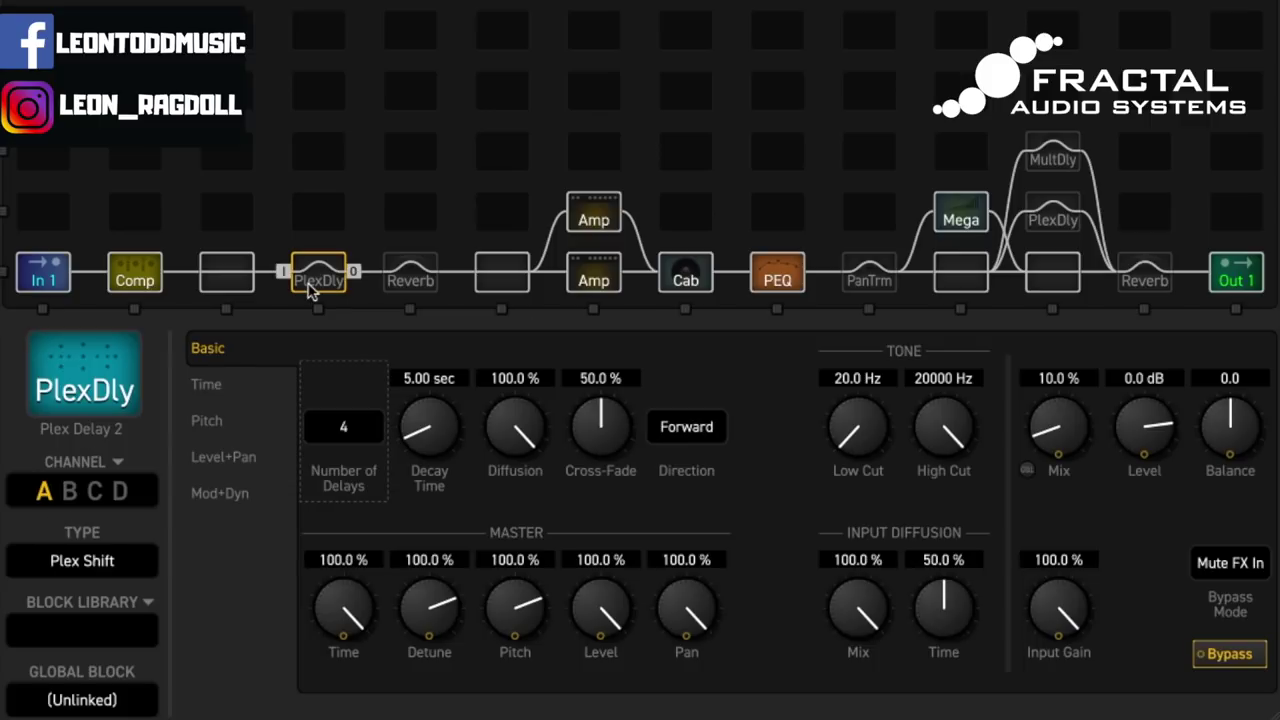
{"action": "left_click", "coordinate": [420, 283]}
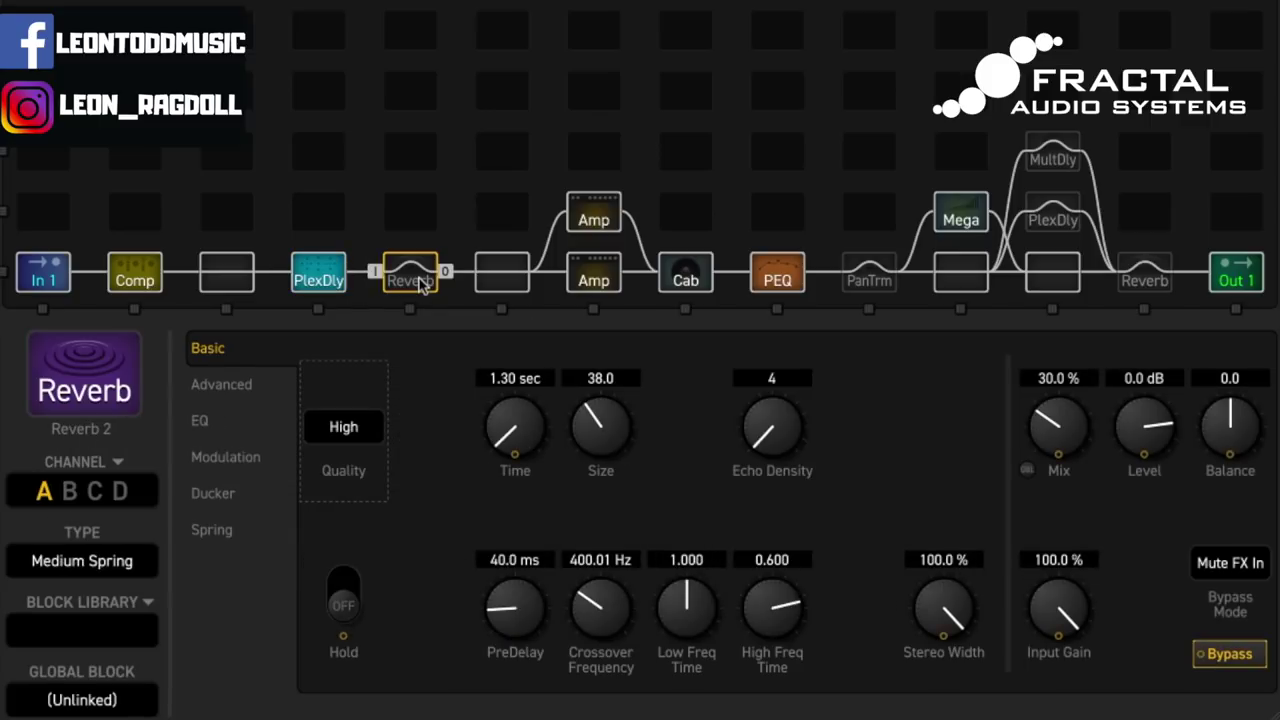
{"action": "left_click", "coordinate": [877, 282]}
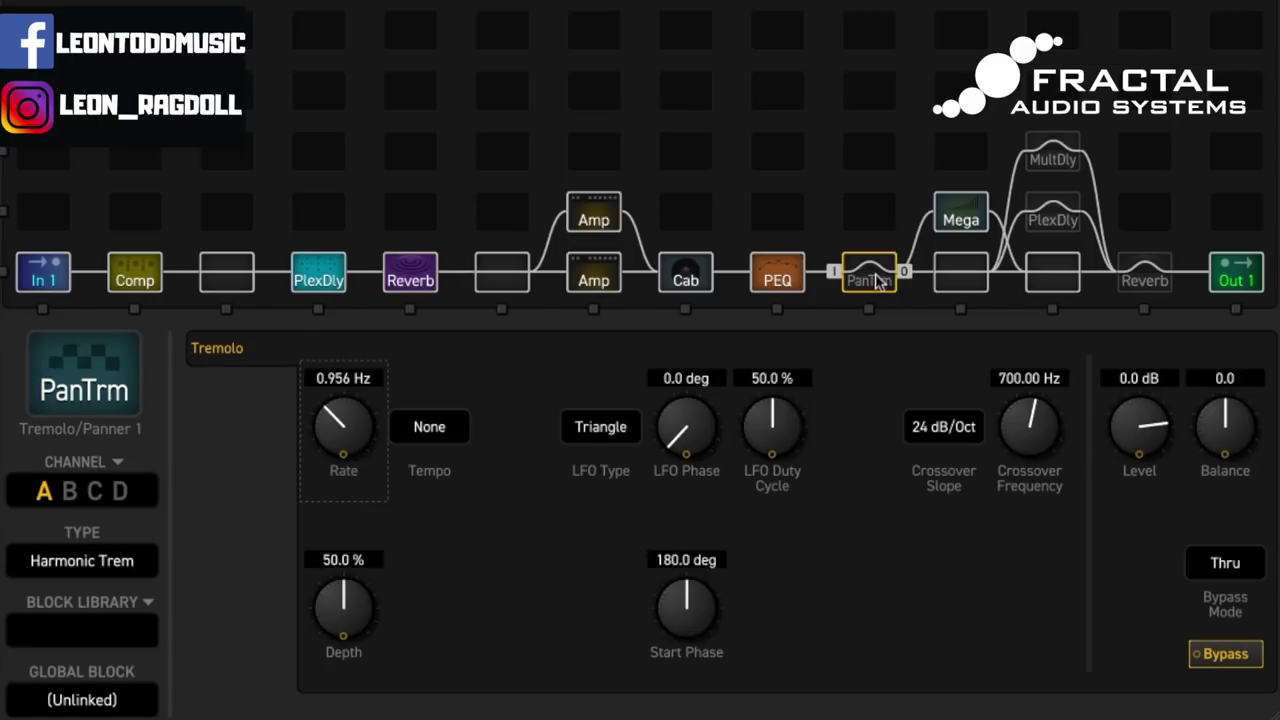
{"action": "left_click", "coordinate": [1055, 163]}
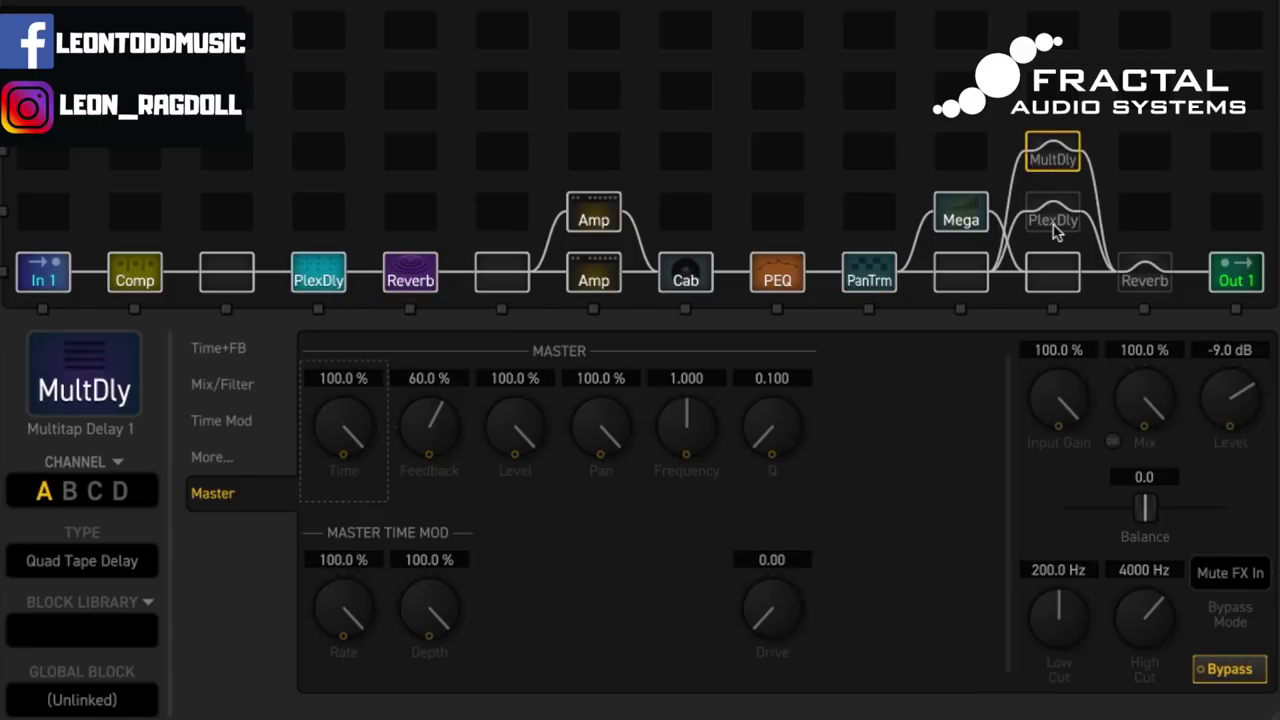
{"action": "left_click", "coordinate": [1055, 226]}
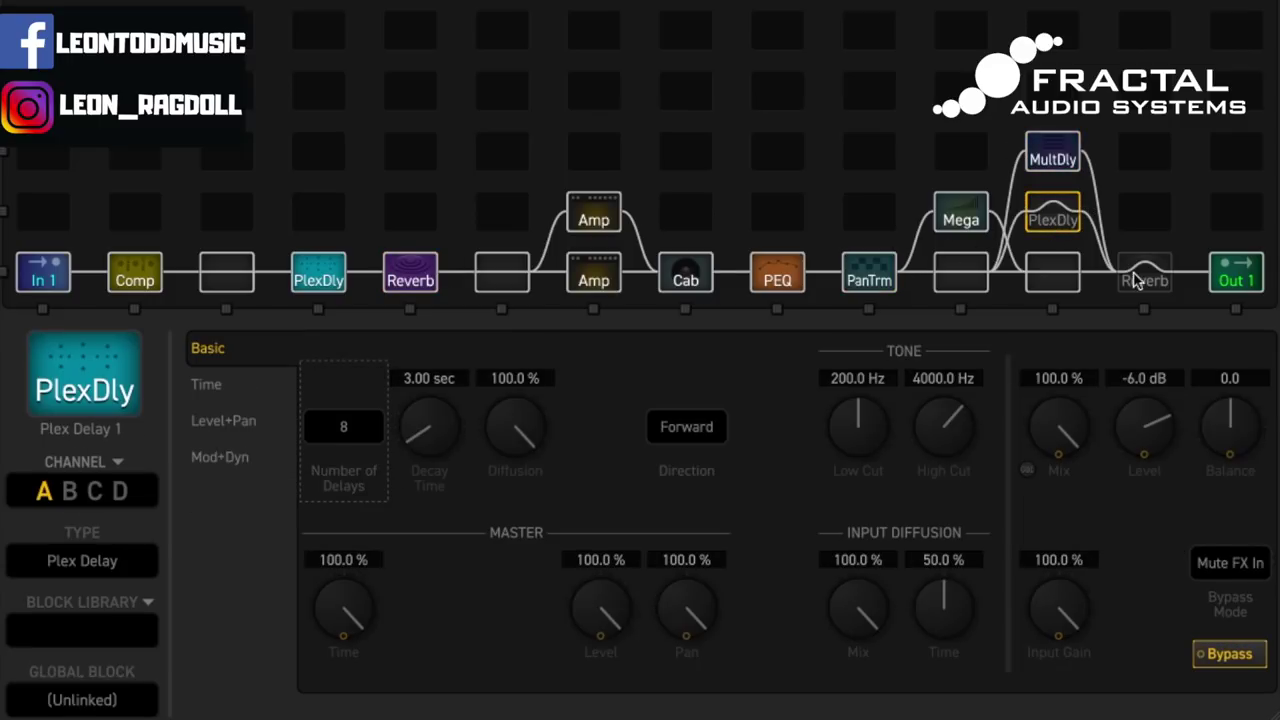
{"action": "left_click", "coordinate": [1138, 281]}
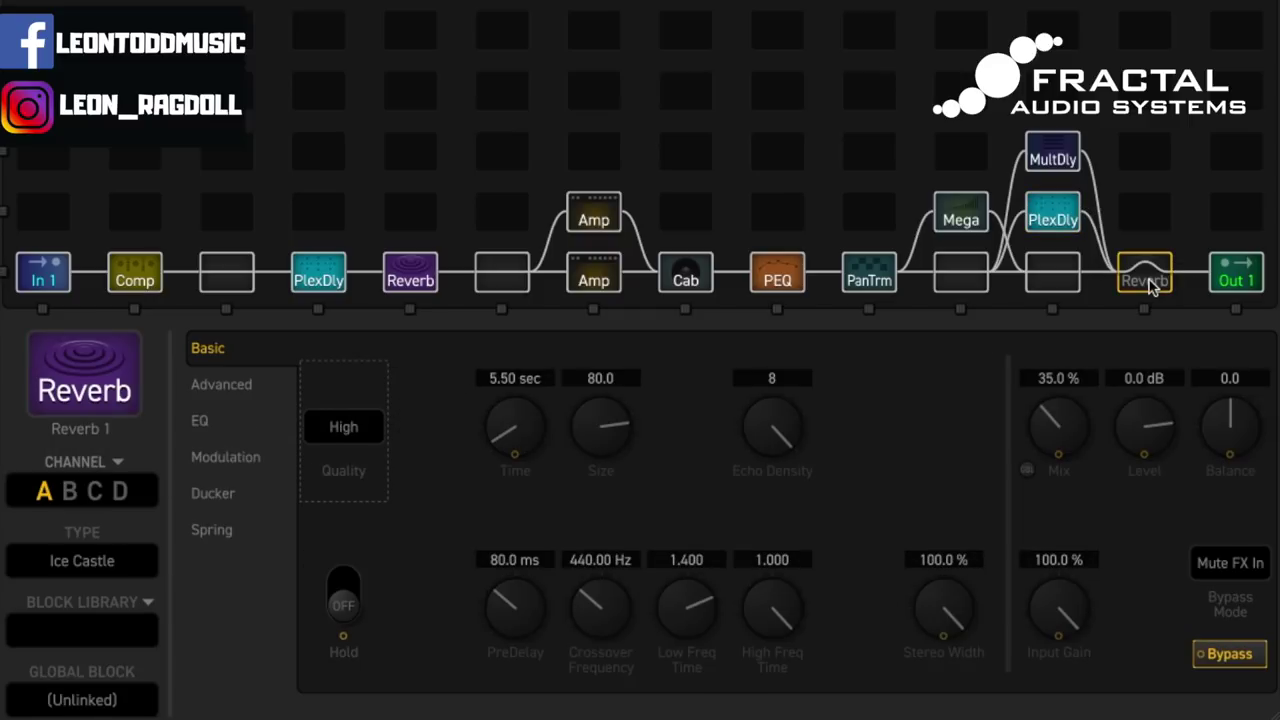
{"action": "left_click", "coordinate": [1150, 284]}
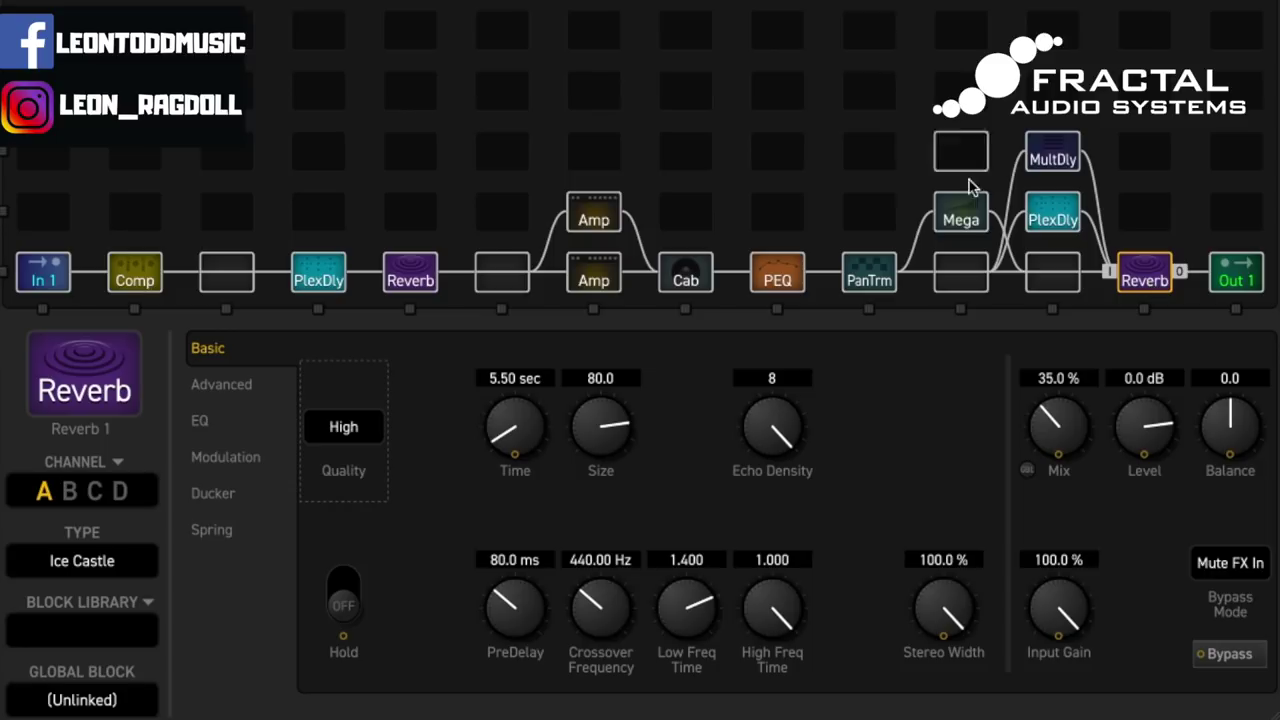
Lower the Megatap Delay's level to -18 dB.
{"action": "left_click", "coordinate": [962, 216]}
{"action": "double_click", "coordinate": [1144, 378]}
{"action": "type", "text": "-18"}
{"action": "key", "text": "Return"}
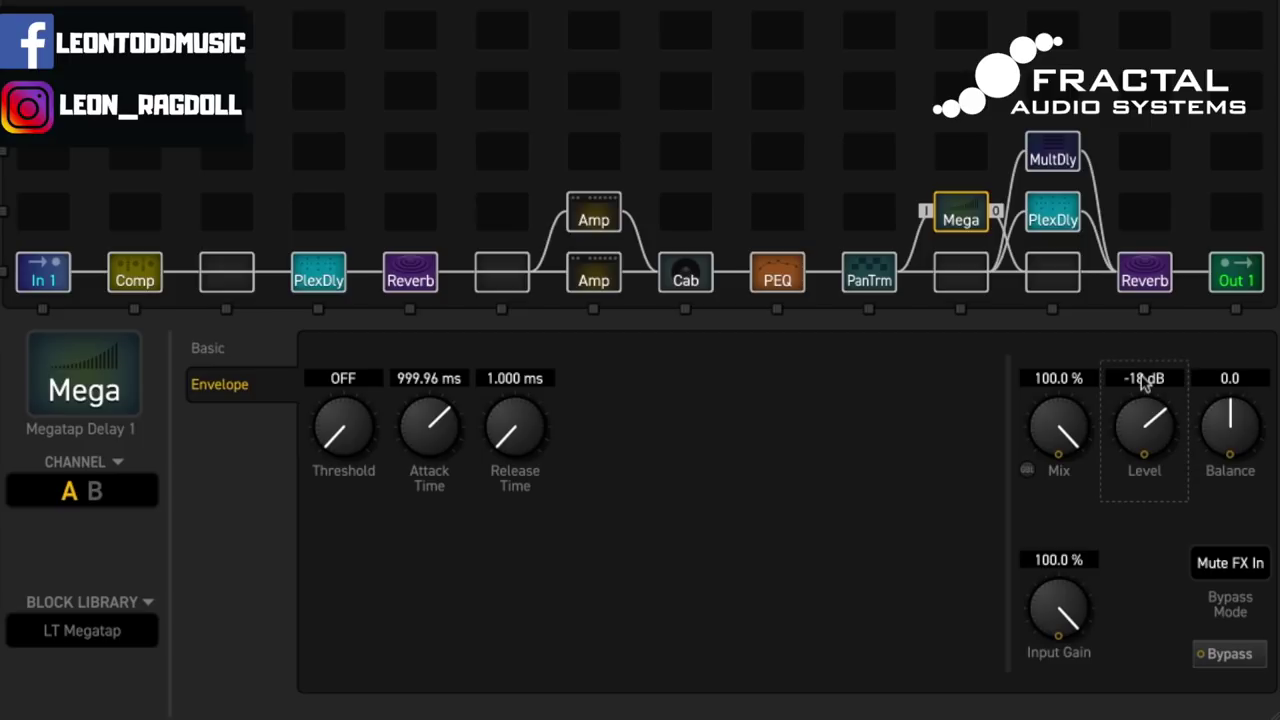
Set the decay time of the Plex Shift block before the amps to 2 seconds.
{"action": "left_click", "coordinate": [300, 280]}
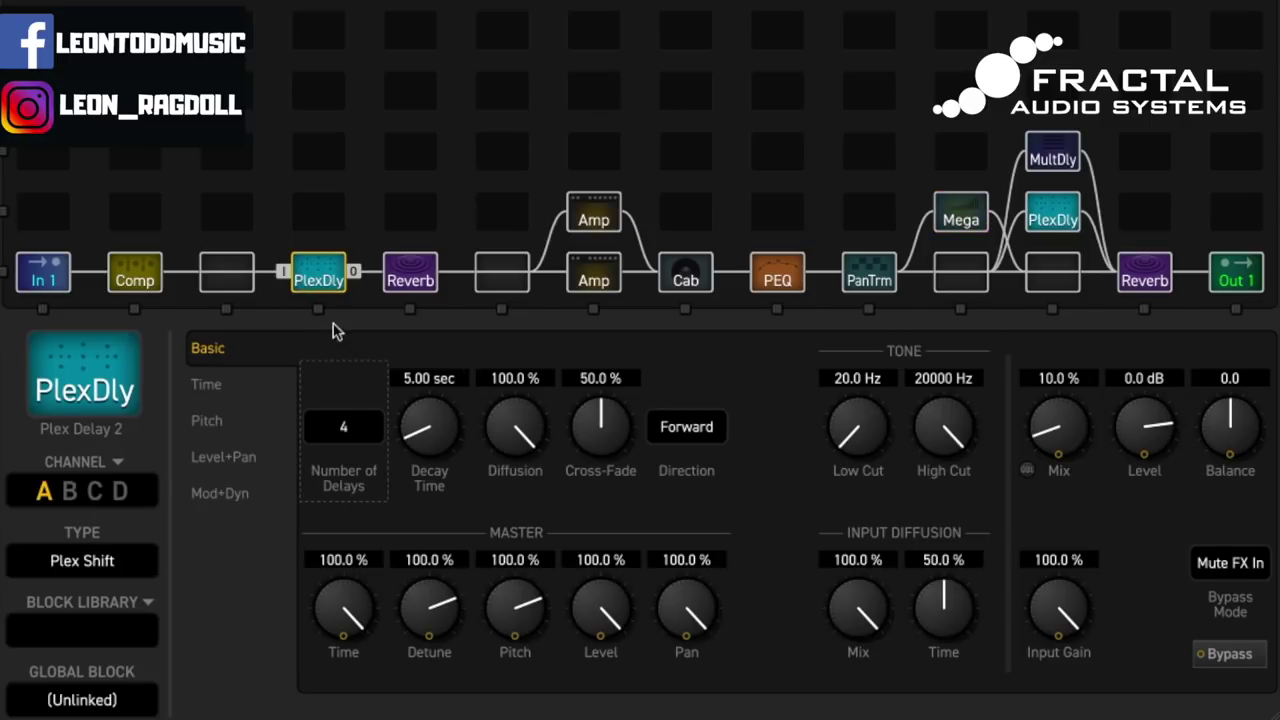
{"action": "left_click", "coordinate": [440, 380]}
{"action": "type", "text": "2"}
{"action": "key", "text": "Return"}
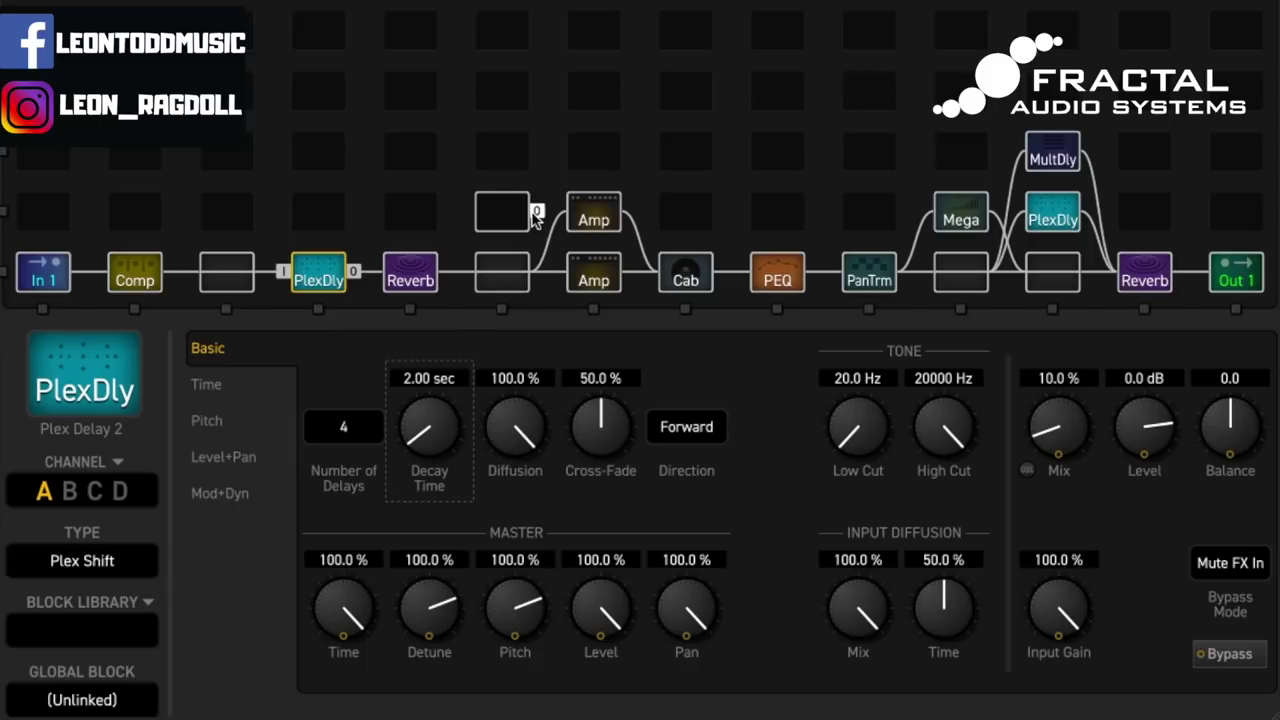
Create a third parallel path above the Megatap Delay, fed by the tremolo and rejoining the main row, and place a Pitch block in it.
{"action": "left_click", "coordinate": [905, 271]}
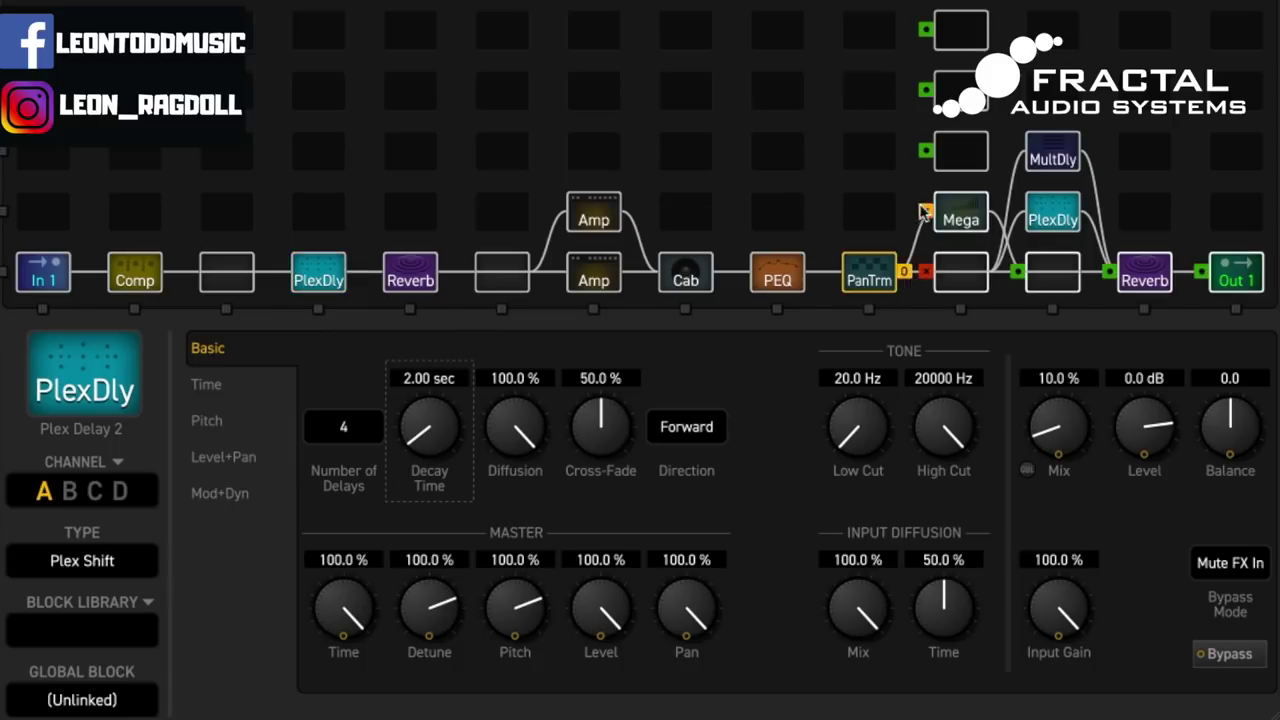
{"action": "left_click", "coordinate": [926, 150]}
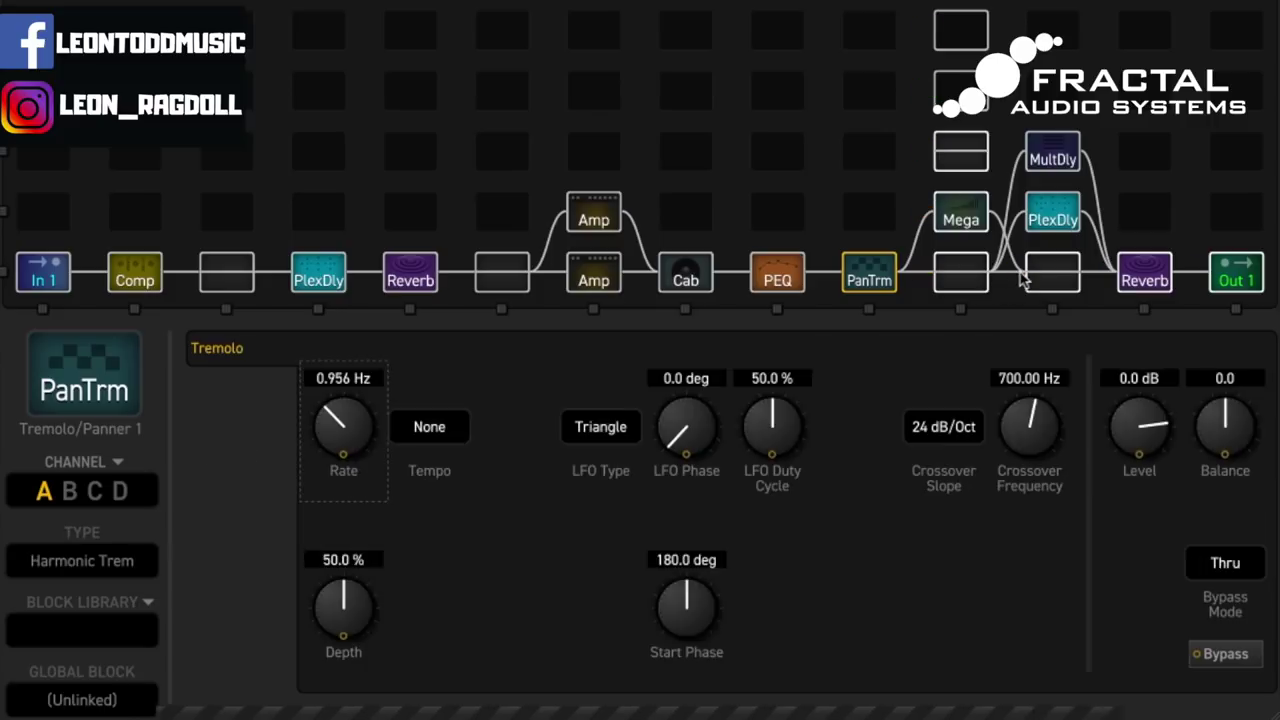
{"action": "left_click", "coordinate": [1022, 280]}
{"action": "left_click", "coordinate": [988, 163]}
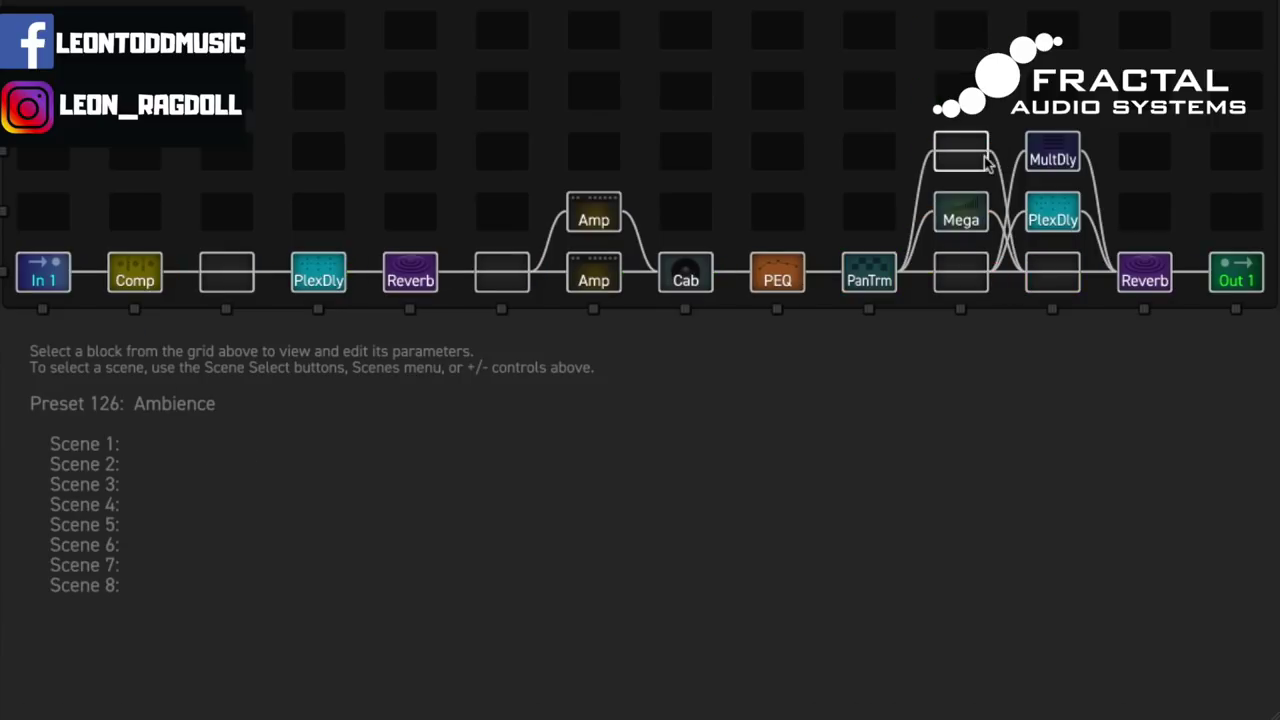
{"action": "left_click", "coordinate": [987, 162]}
{"action": "right_click", "coordinate": [987, 162]}
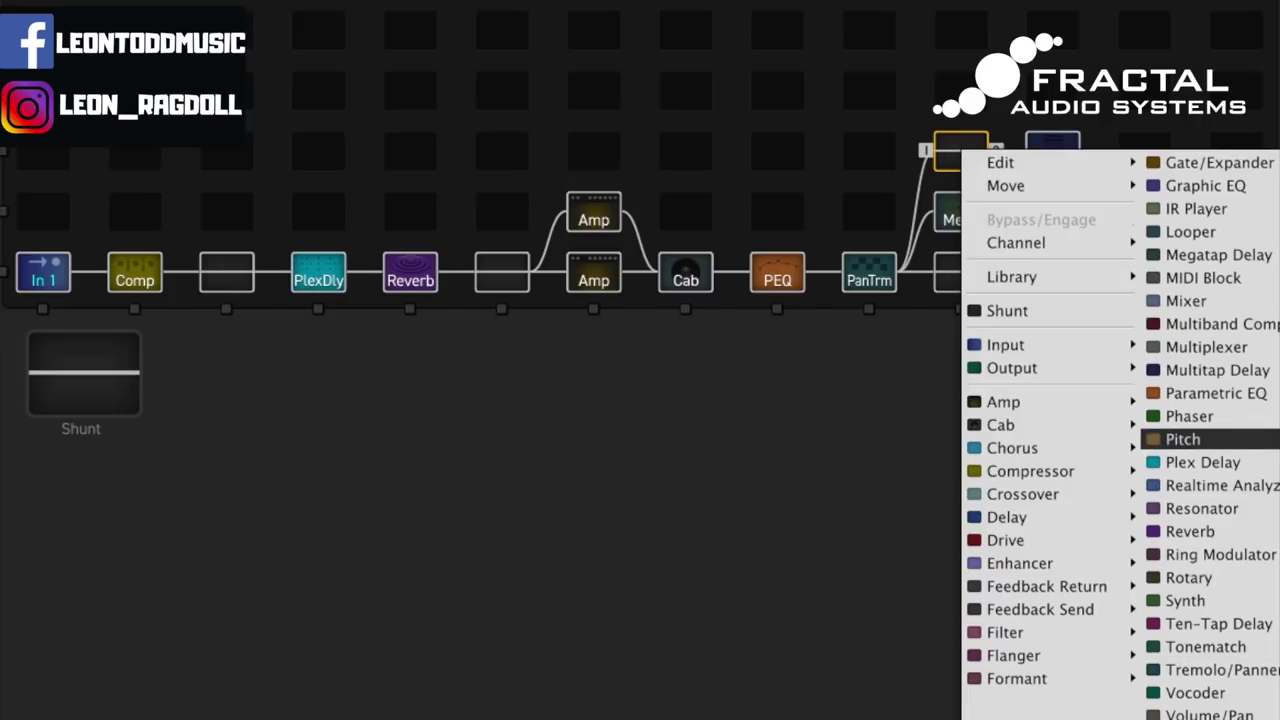
{"action": "left_click", "coordinate": [1183, 439]}
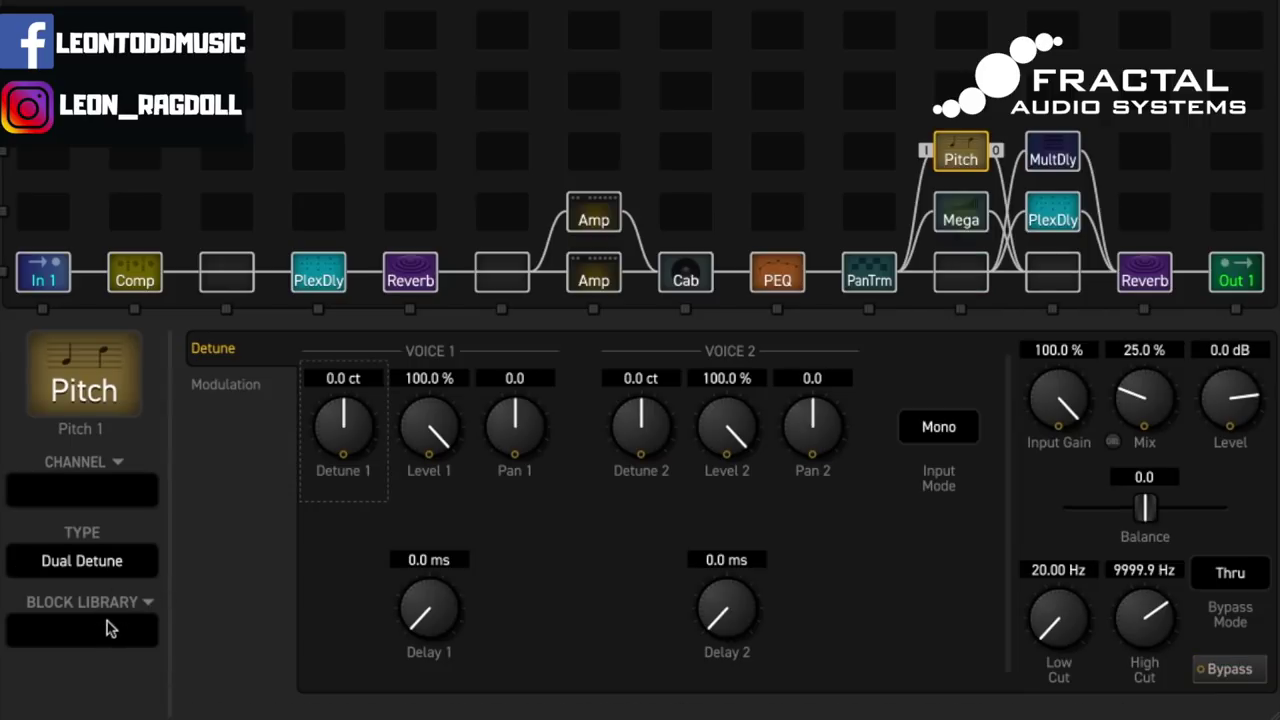
Load the Sugar Crystals library block into the Pitch block and review its splice and voice settings.
{"action": "left_click", "coordinate": [110, 628]}
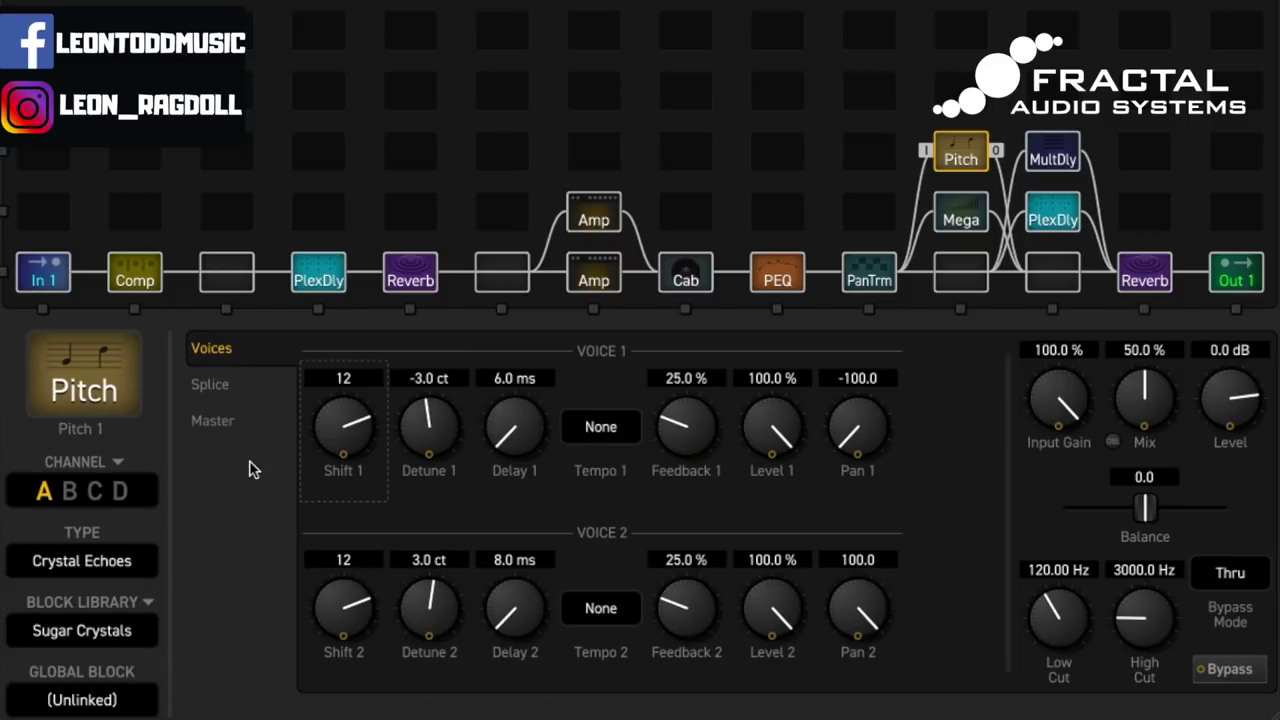
{"action": "left_click", "coordinate": [250, 432]}
{"action": "left_click", "coordinate": [252, 390]}
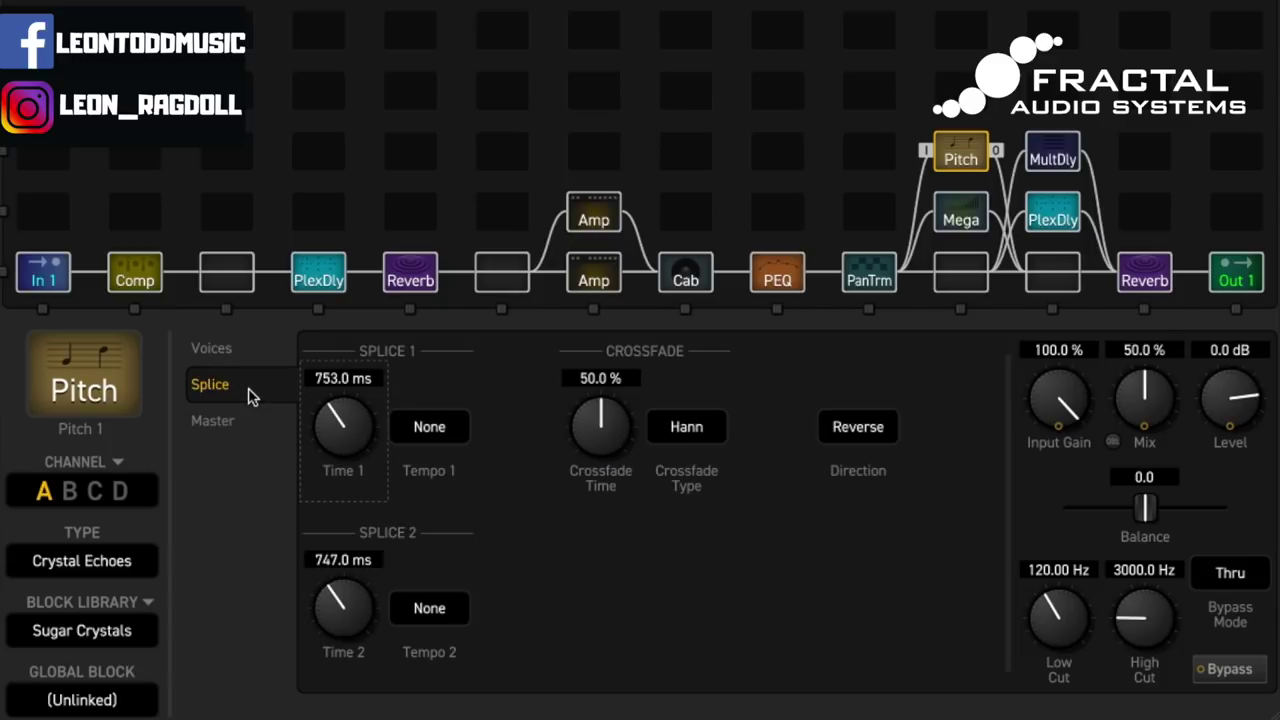
{"action": "left_click", "coordinate": [250, 348]}
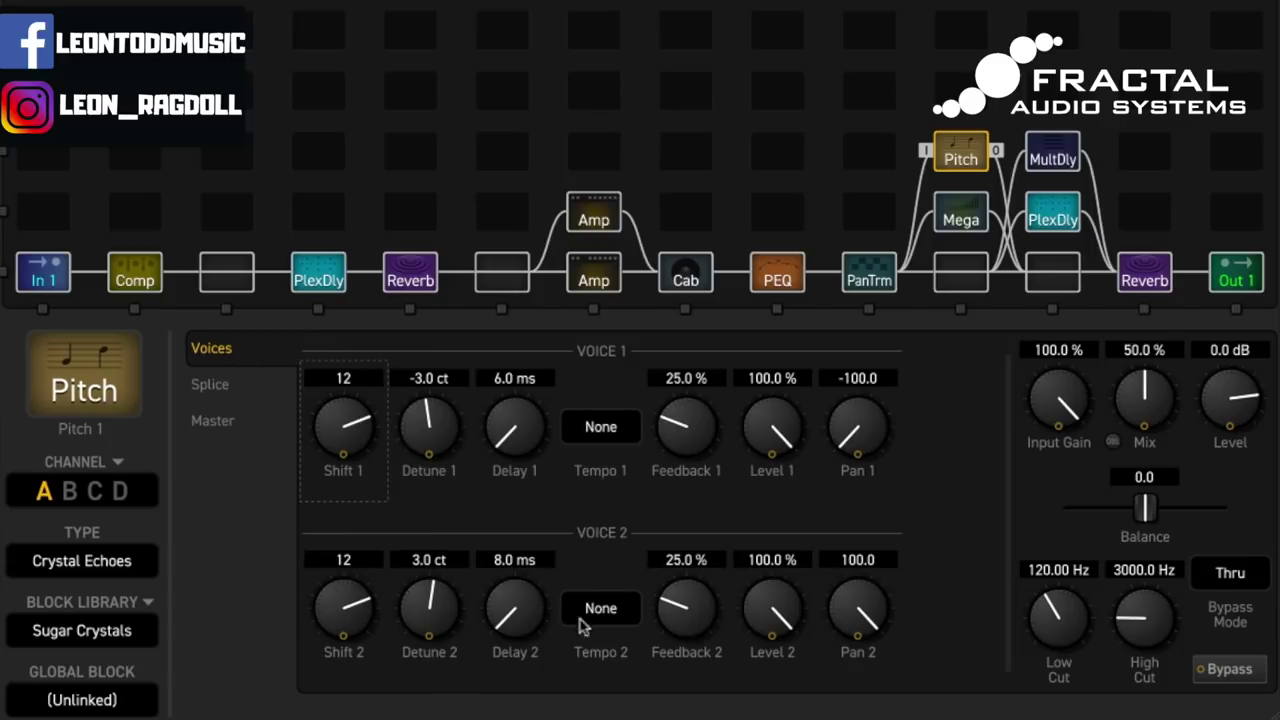
Set the Pitch block's mix to 100 % and its level to -12 dB.
{"action": "left_click_drag", "start_coordinate": [1143, 392], "coordinate": [1192, 226]}
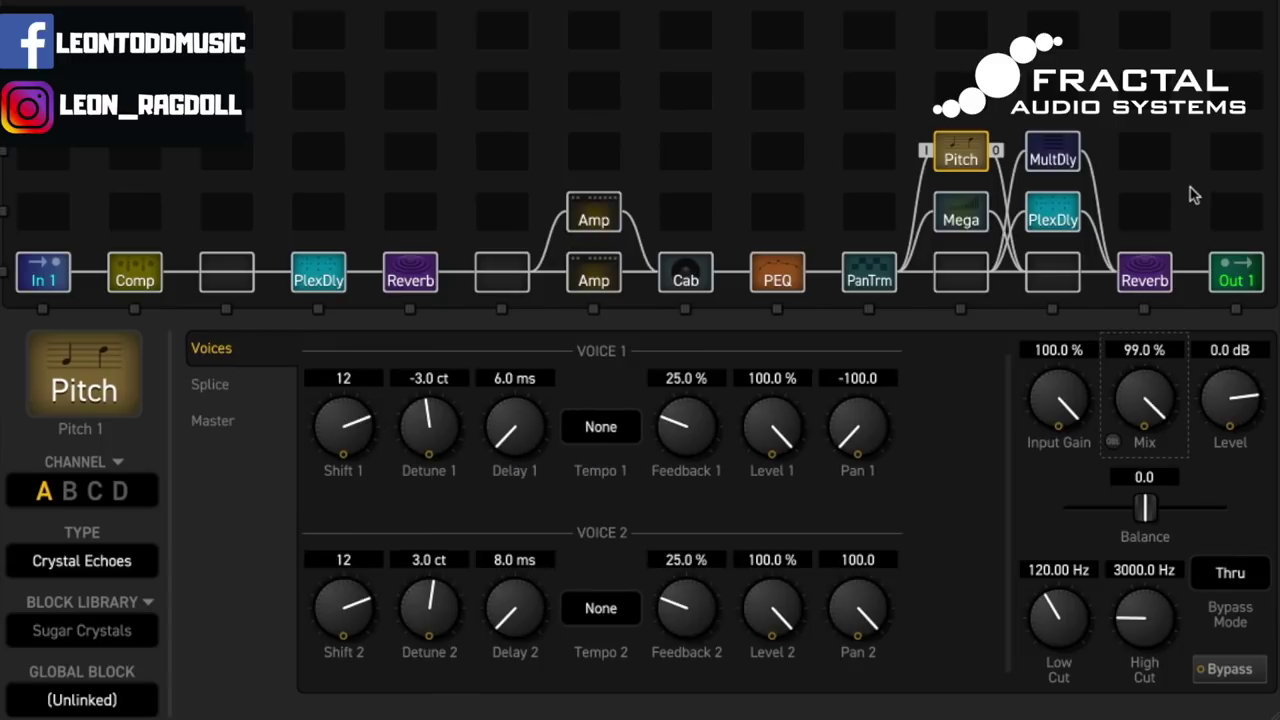
{"action": "left_click_drag", "start_coordinate": [1137, 389], "coordinate": [1180, 256]}
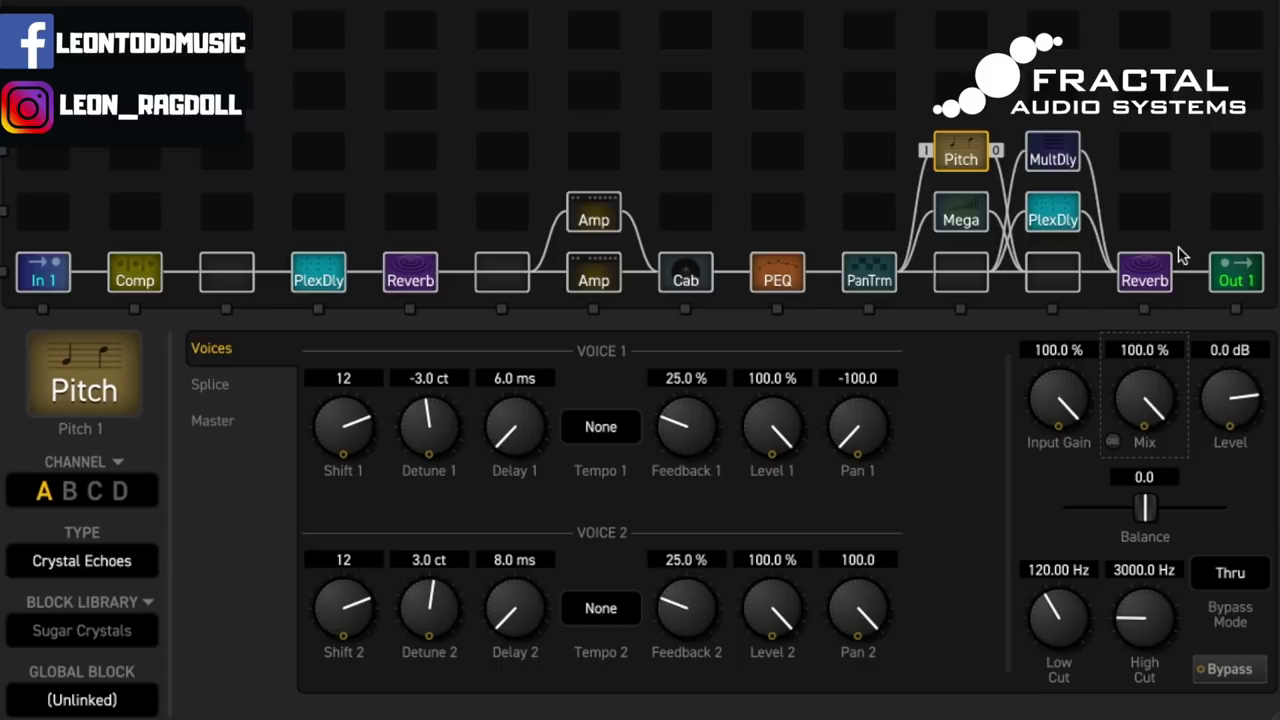
{"action": "left_click", "coordinate": [1228, 350]}
{"action": "type", "text": "-12"}
{"action": "key", "text": "Return"}
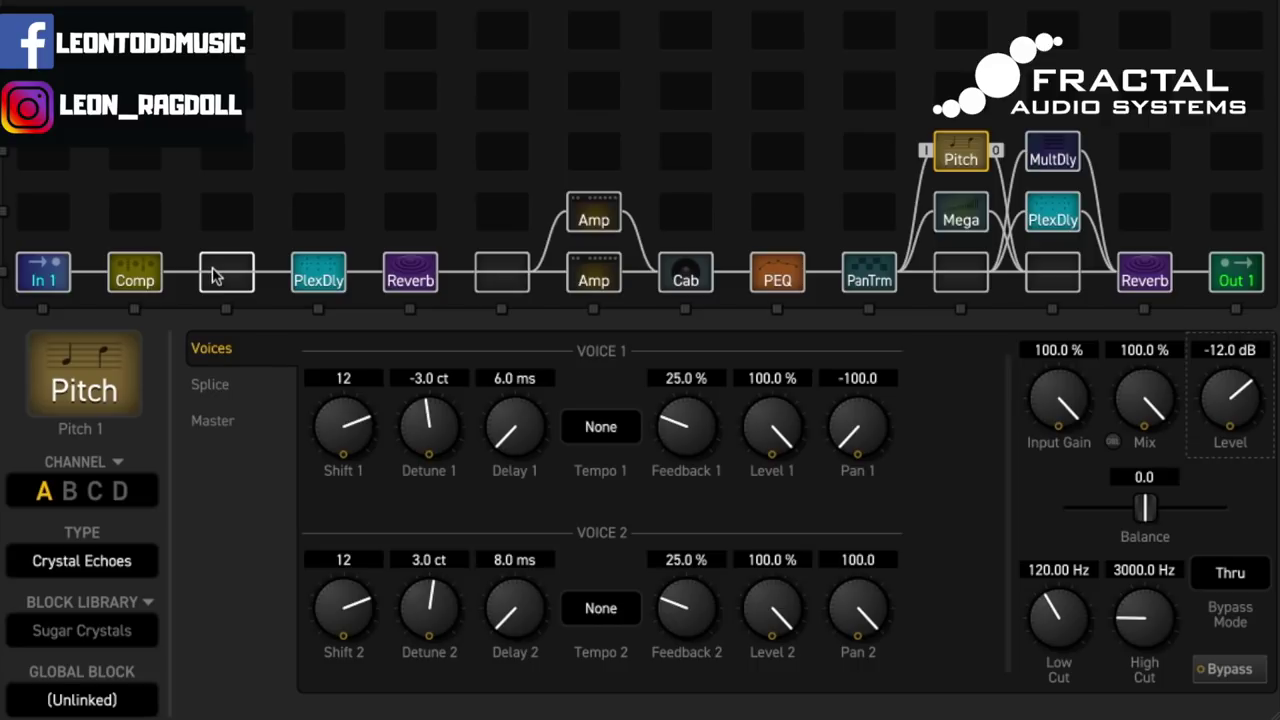
Shift the reverb and Plex Delay before the amps one column towards the amps.
{"action": "left_click", "coordinate": [426, 295]}
{"action": "left_click_drag", "start_coordinate": [426, 295], "coordinate": [502, 285]}
{"action": "left_click_drag", "start_coordinate": [320, 284], "coordinate": [410, 285]}
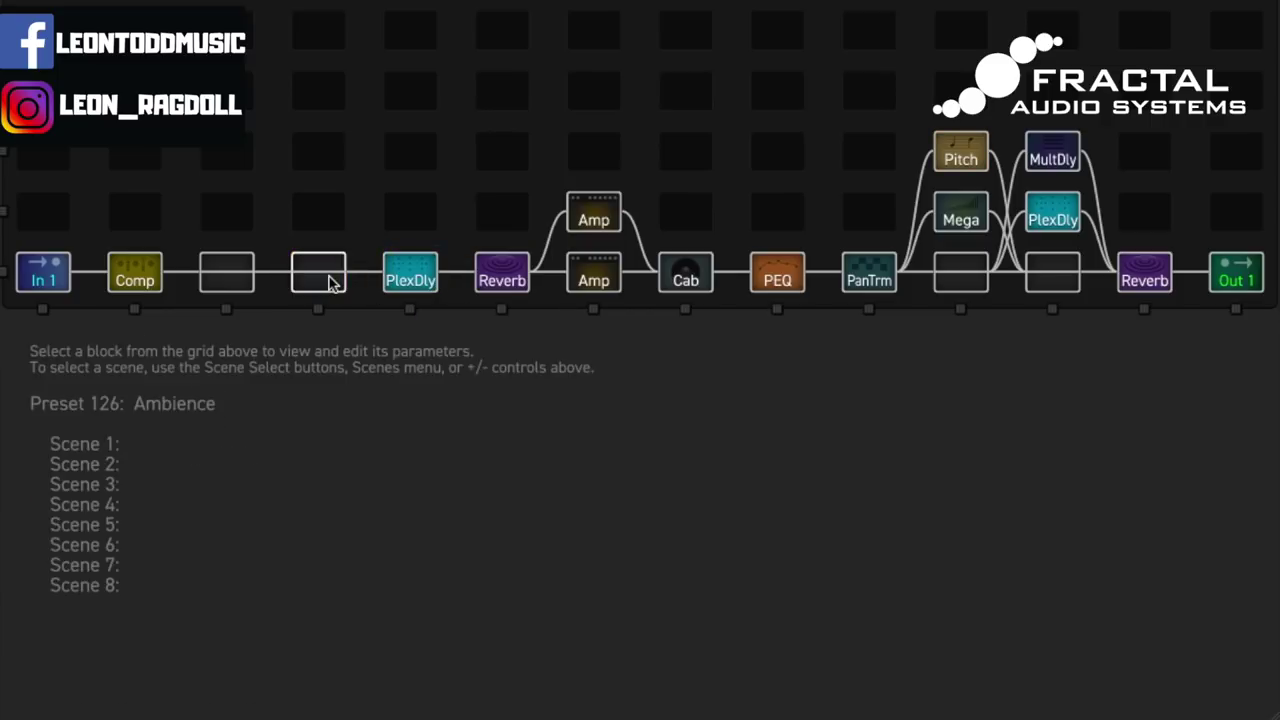
Insert a Delay block directly before the first Plex Delay and set its type to Deluxe Mind Guy.
{"action": "right_click", "coordinate": [332, 283]}
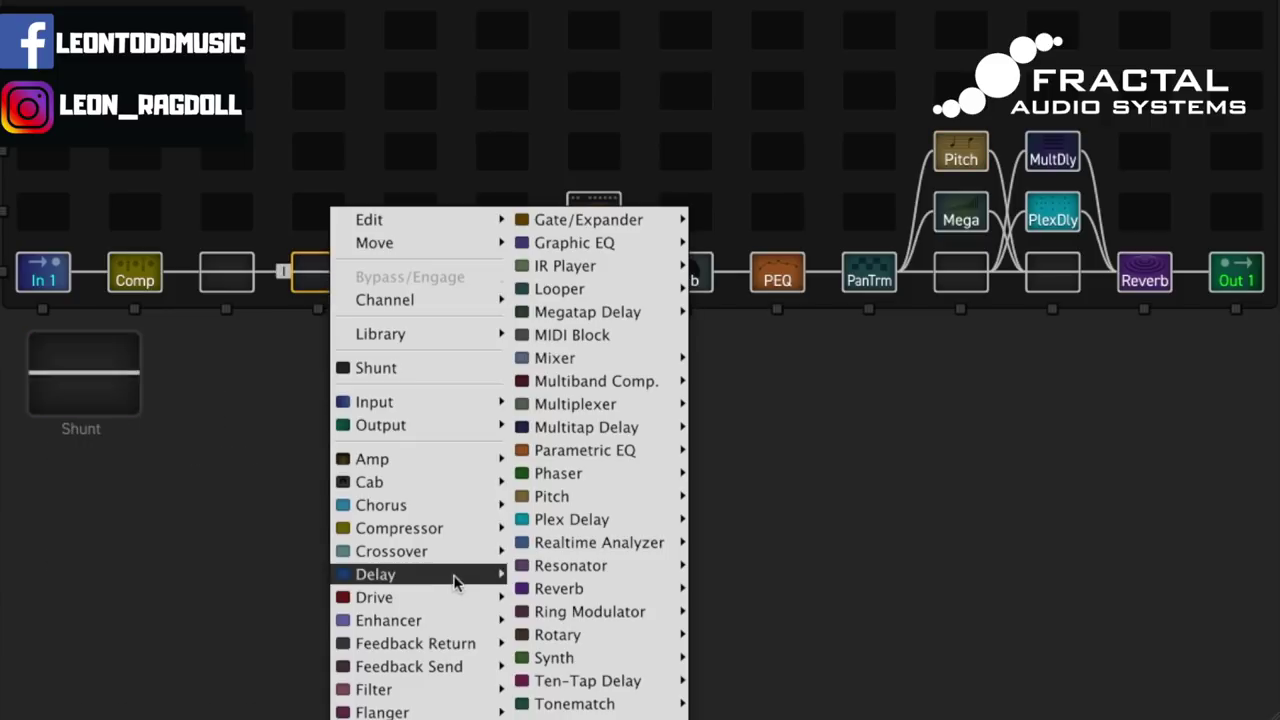
{"action": "mouse_move", "coordinate": [456, 578]}
{"action": "left_click", "coordinate": [560, 503]}
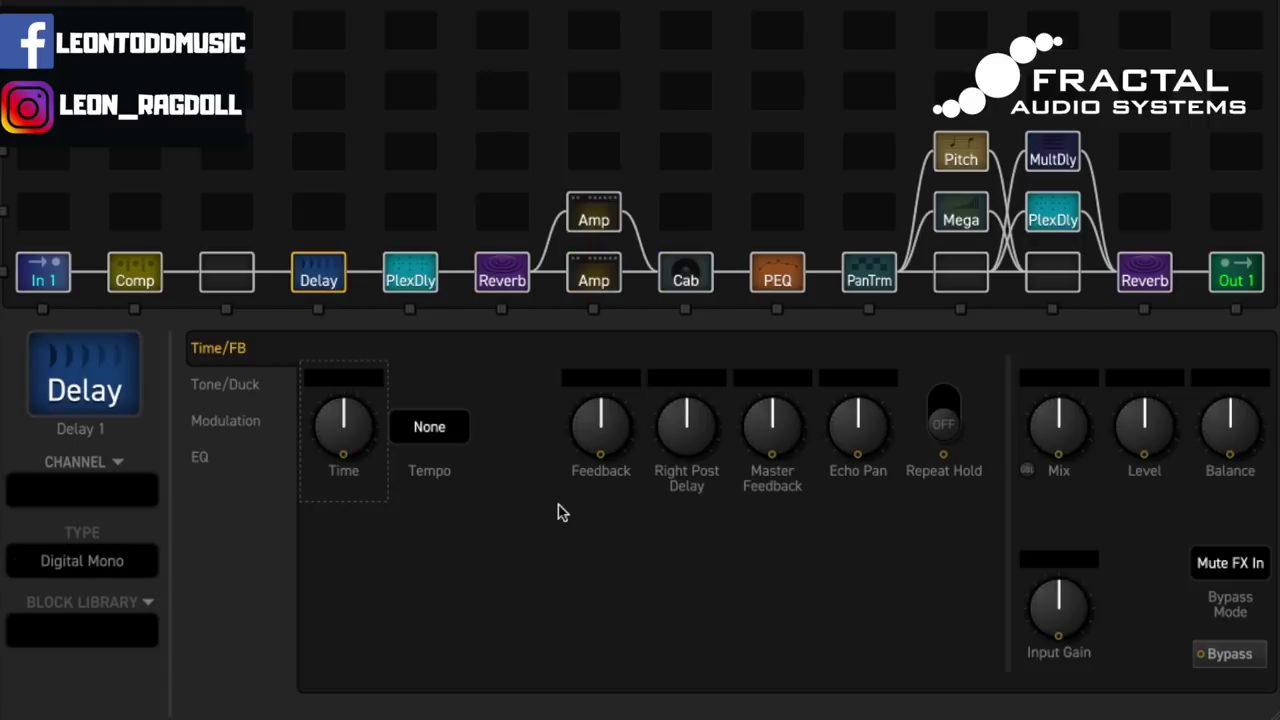
{"action": "left_click", "coordinate": [130, 567]}
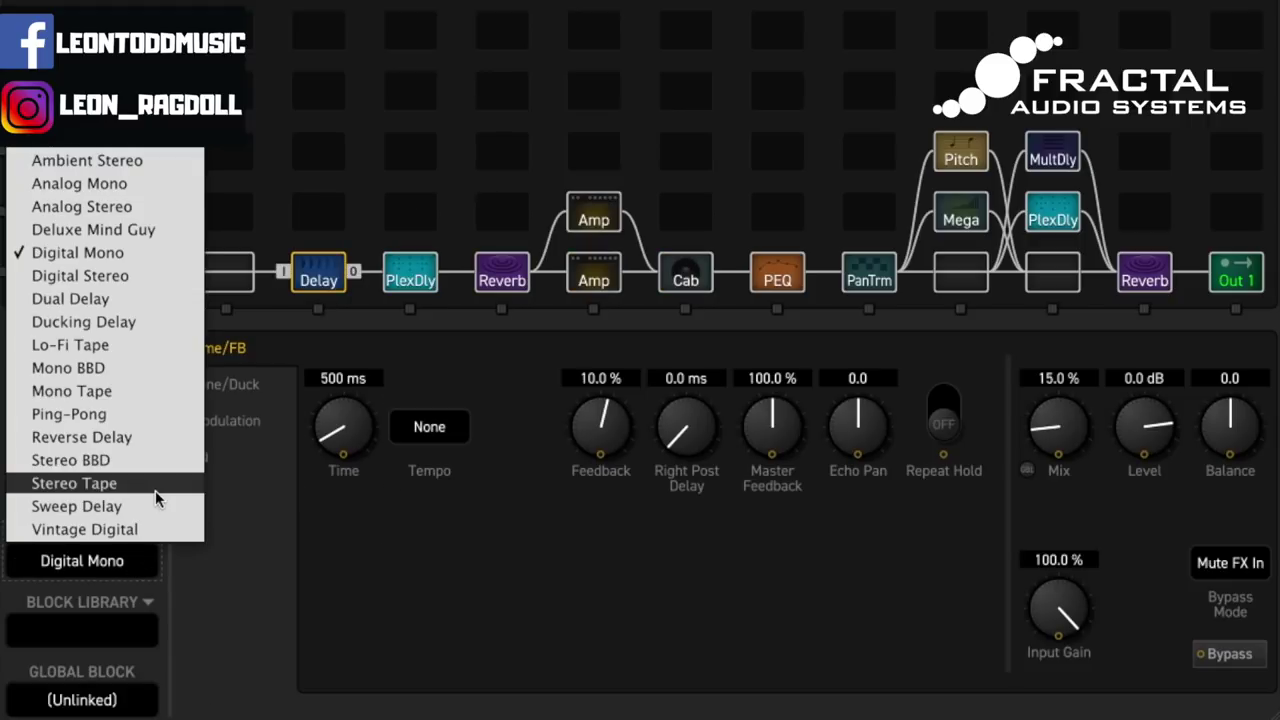
{"action": "left_click", "coordinate": [157, 232]}
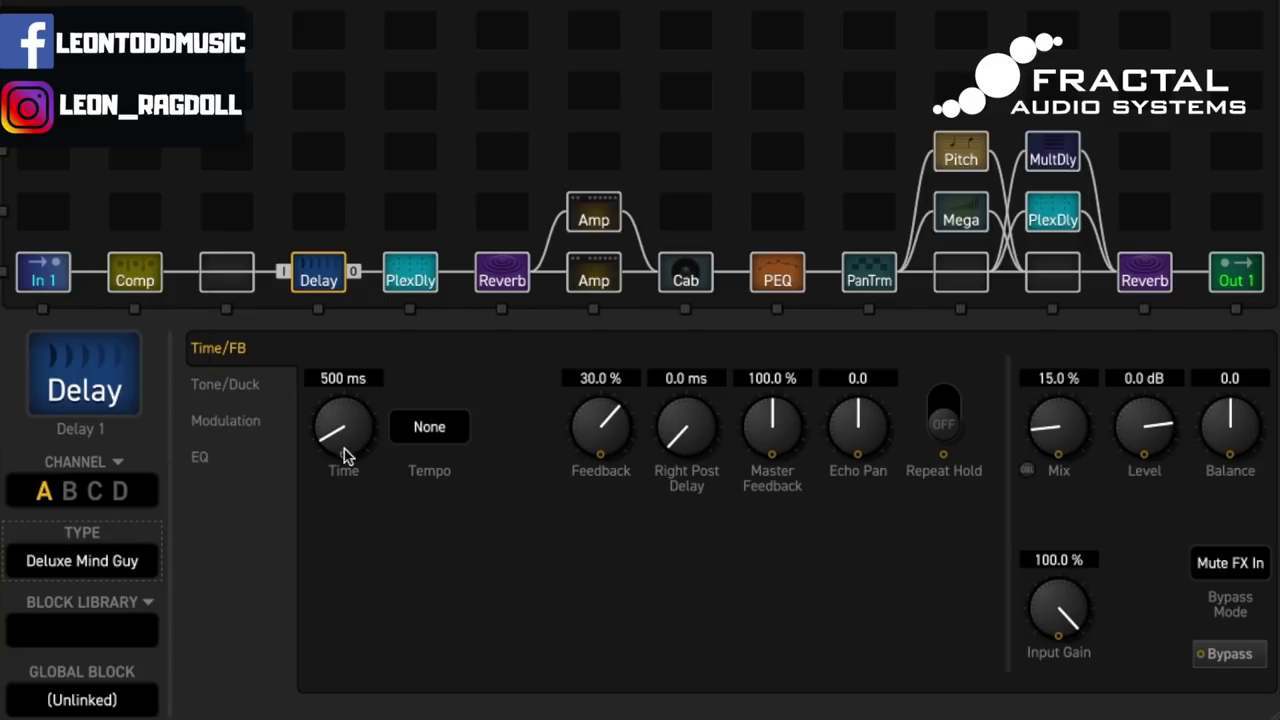
Set the Deluxe Mind Guy delay's tempo to 1/8 Dot and its mix to 40 %.
{"action": "left_click", "coordinate": [428, 430]}
{"action": "left_click", "coordinate": [166, 266]}
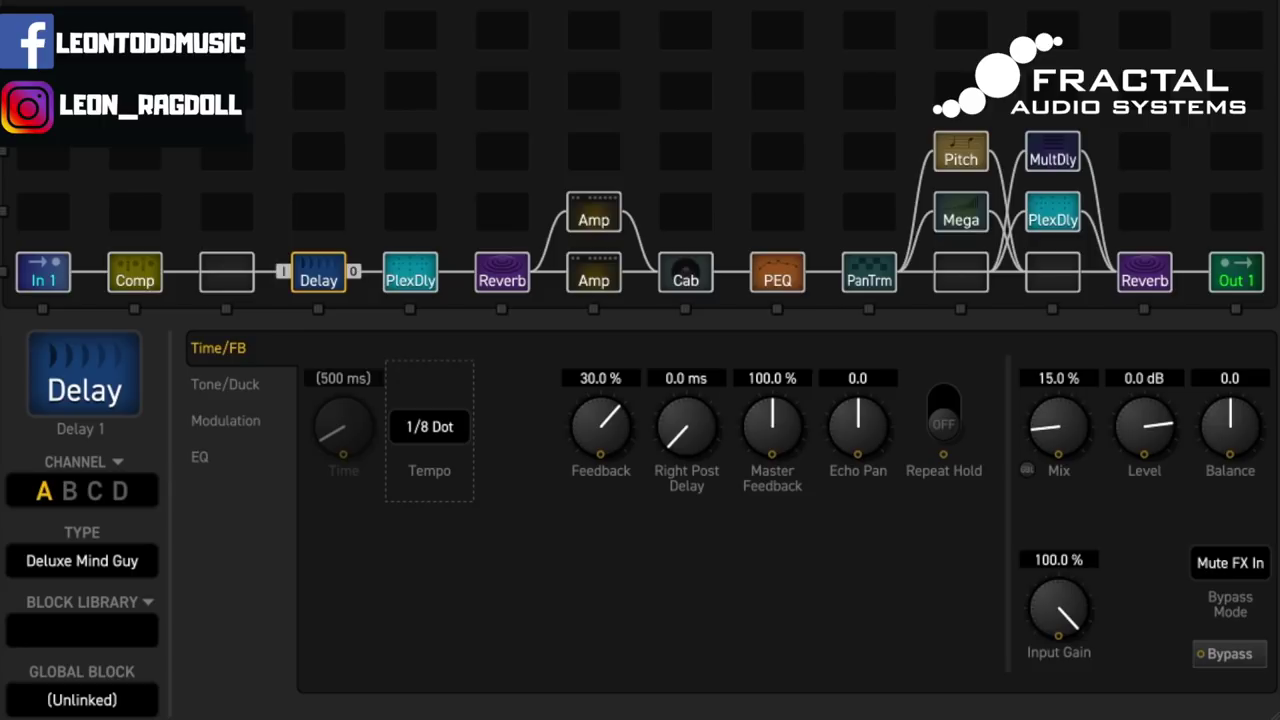
{"action": "double_click", "coordinate": [1060, 376]}
{"action": "type", "text": "40"}
{"action": "key", "text": "Return"}
Try the Hold switch of the Medium Spring reverb before the amps by toggling it on and off.
{"action": "left_click", "coordinate": [513, 281]}
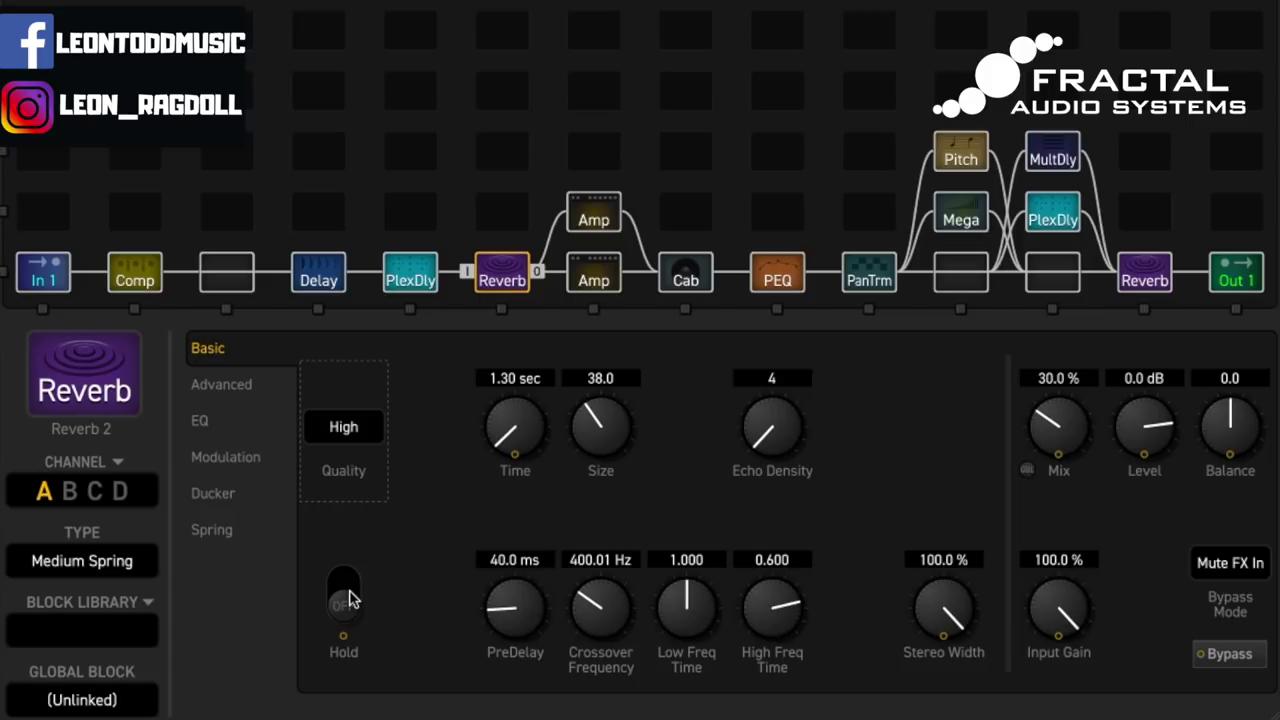
{"action": "left_click", "coordinate": [345, 595]}
{"action": "left_click", "coordinate": [345, 592]}
{"action": "left_click", "coordinate": [350, 598]}
{"action": "left_click", "coordinate": [351, 598]}
Insert a Volume/Pan block after the compressor and set its type to Auto-Swell.
{"action": "right_click", "coordinate": [234, 281]}
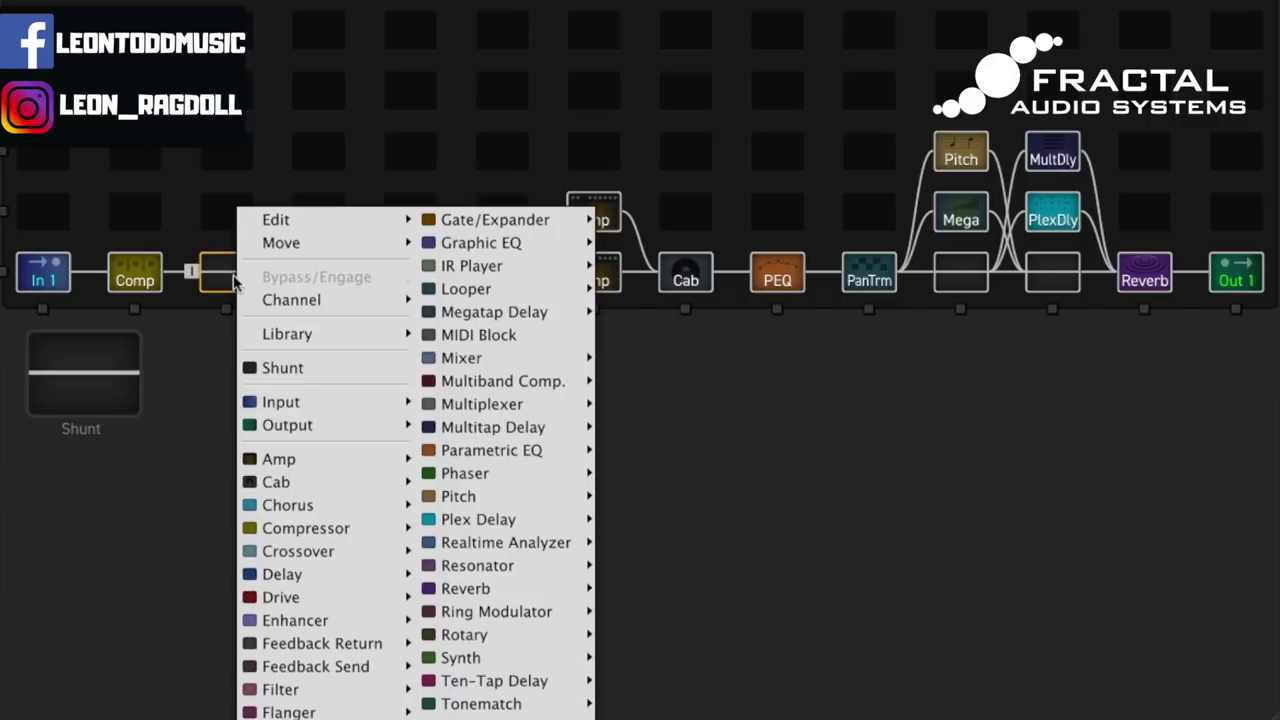
{"action": "left_click", "coordinate": [705, 708]}
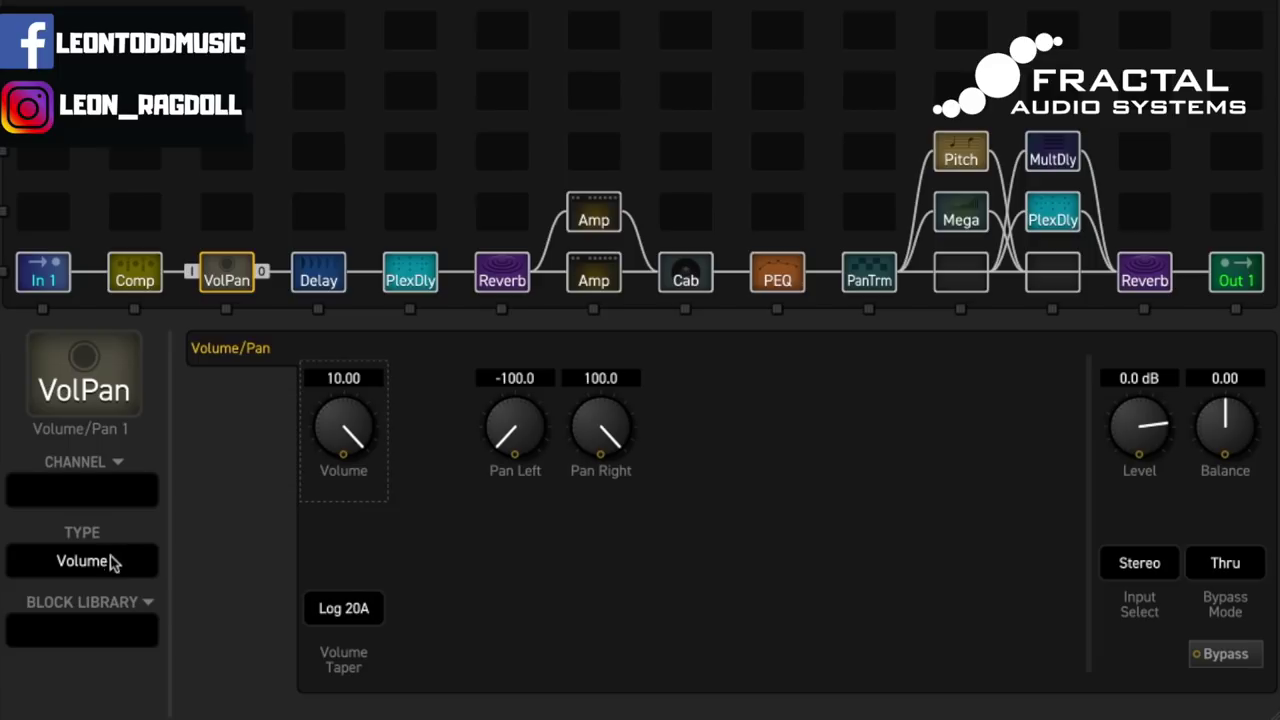
{"action": "left_click", "coordinate": [108, 562]}
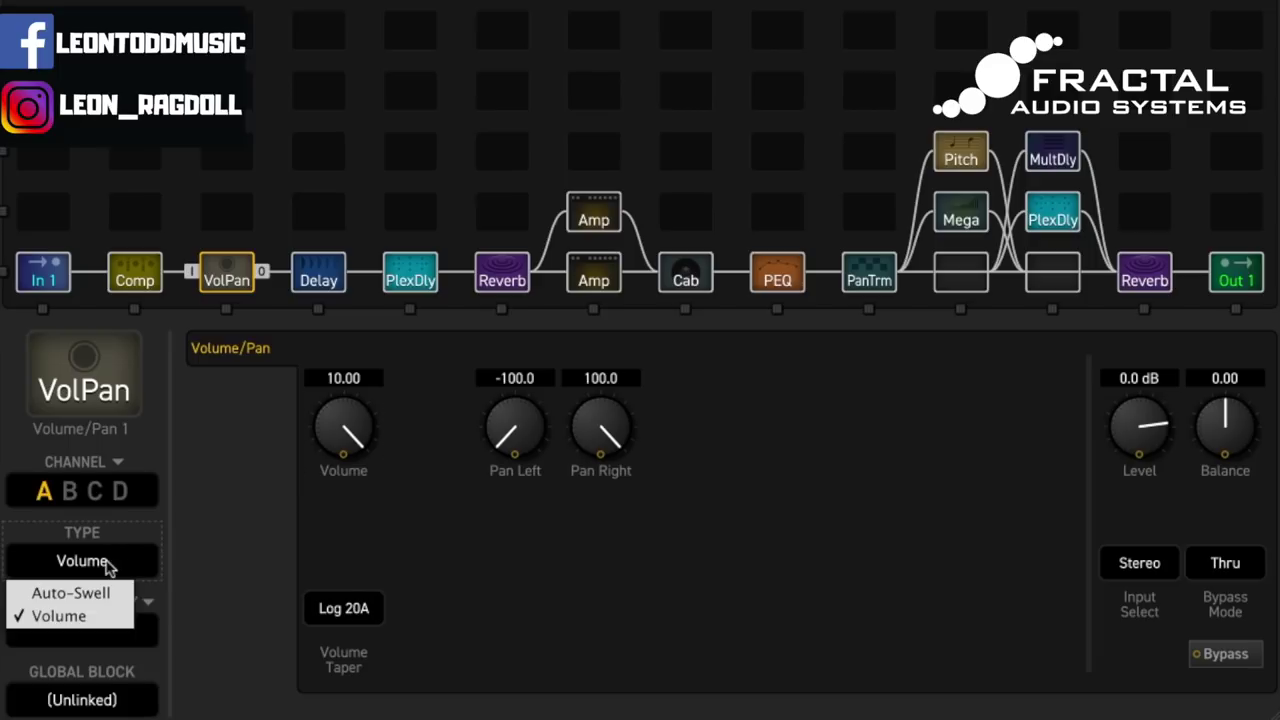
{"action": "left_click", "coordinate": [112, 593]}
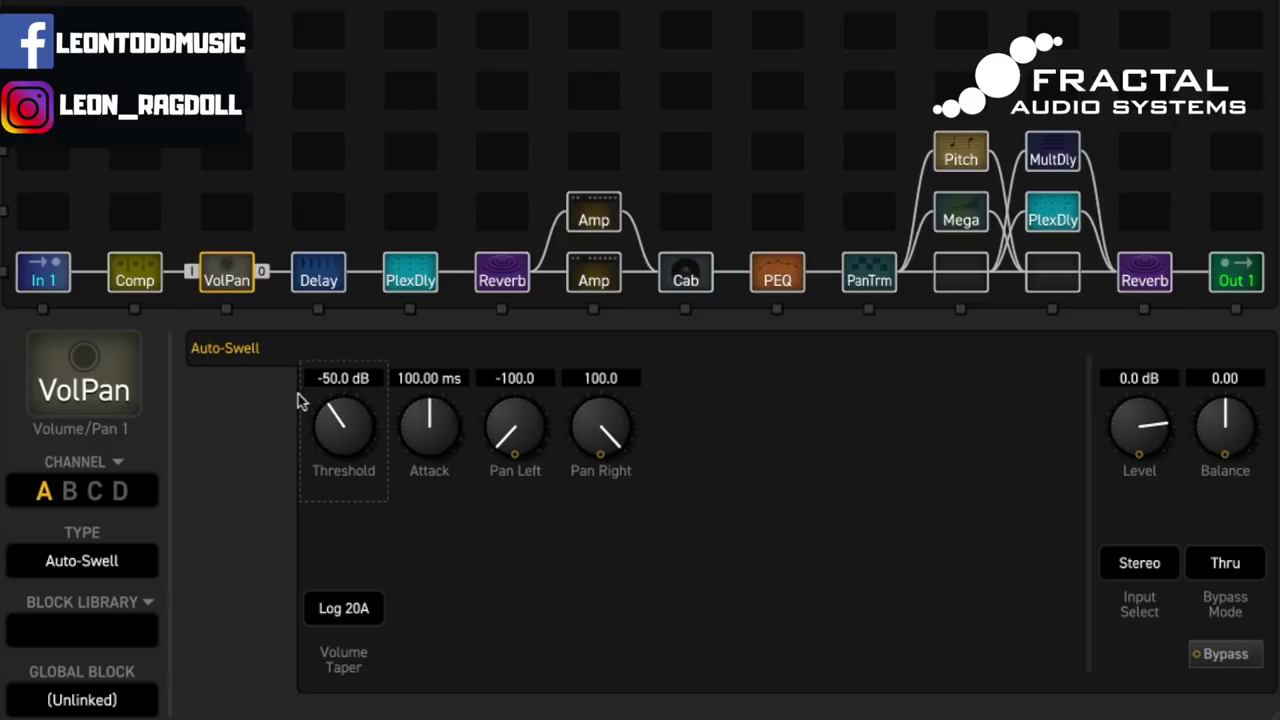
Replace the Volume/Pan block with Drive 1 using the PI Fuzz type.
{"action": "right_click", "coordinate": [227, 287]}
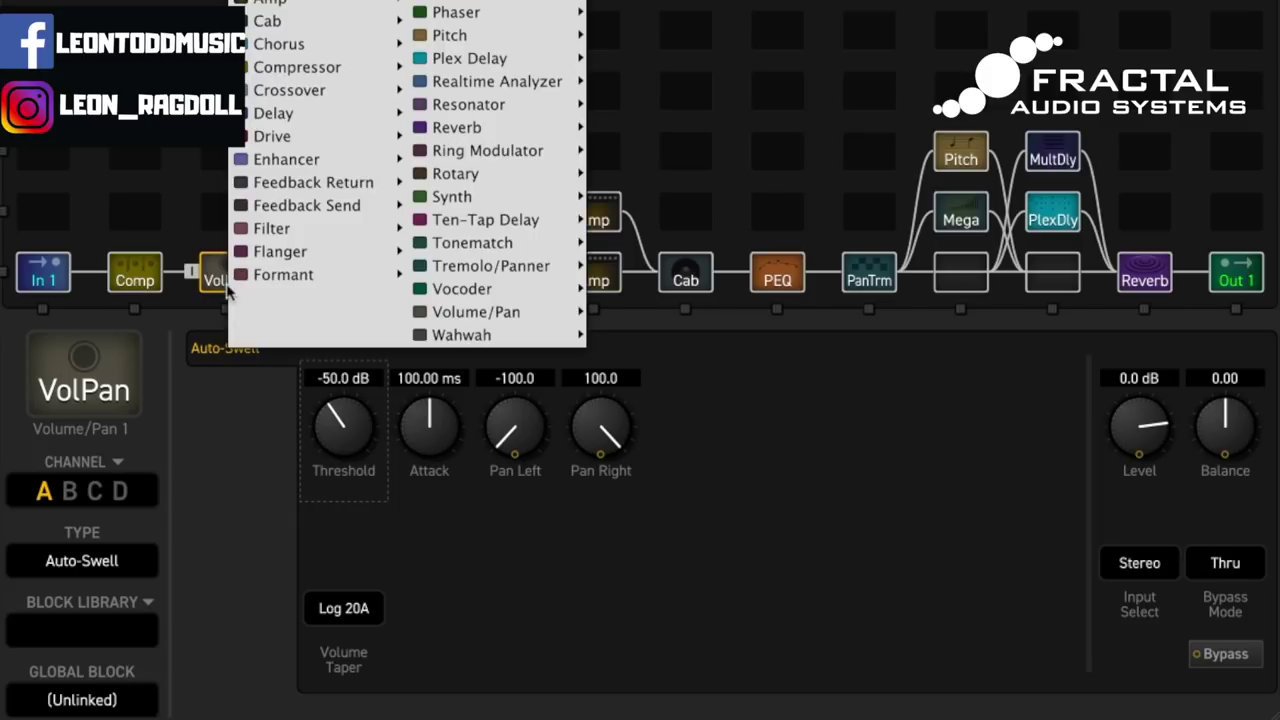
{"action": "mouse_move", "coordinate": [394, 145]}
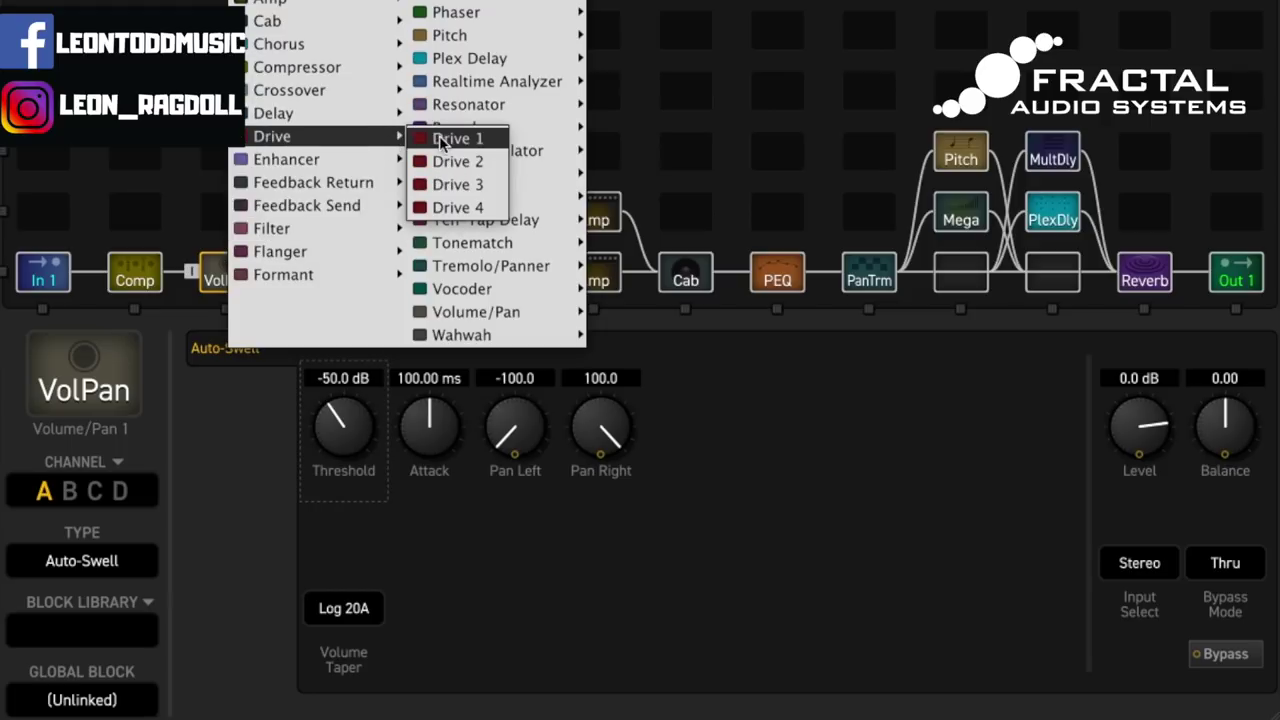
{"action": "left_click", "coordinate": [440, 140]}
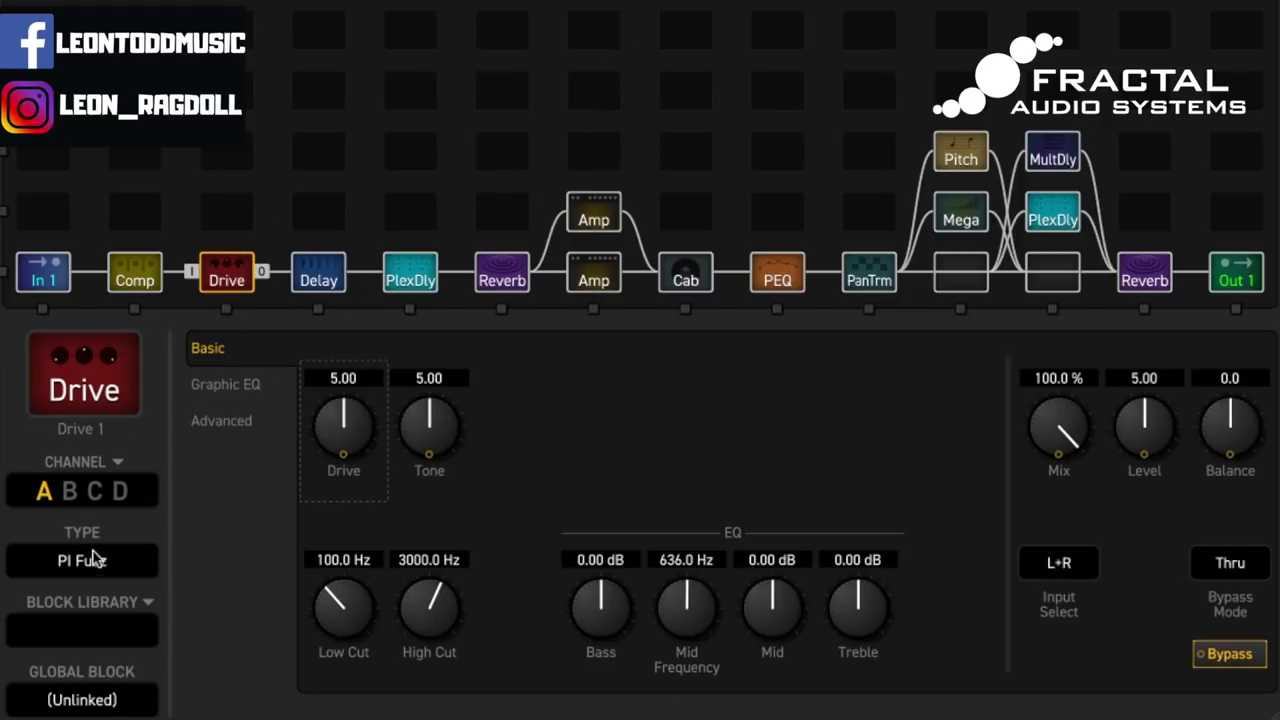
Lower the PI Fuzz tone to 0 and engage the Drive block.
{"action": "left_click_drag", "start_coordinate": [454, 434], "coordinate": [454, 480]}
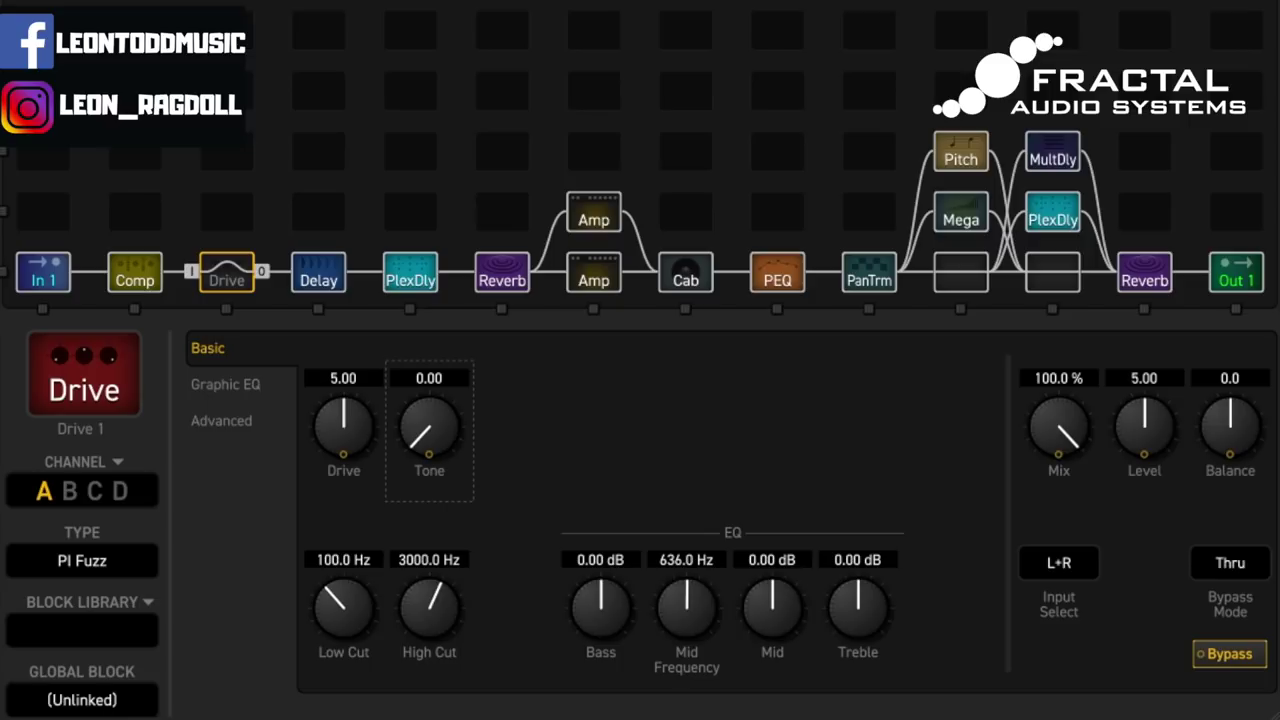
{"action": "left_click", "coordinate": [228, 282]}
{"action": "left_click", "coordinate": [228, 281]}
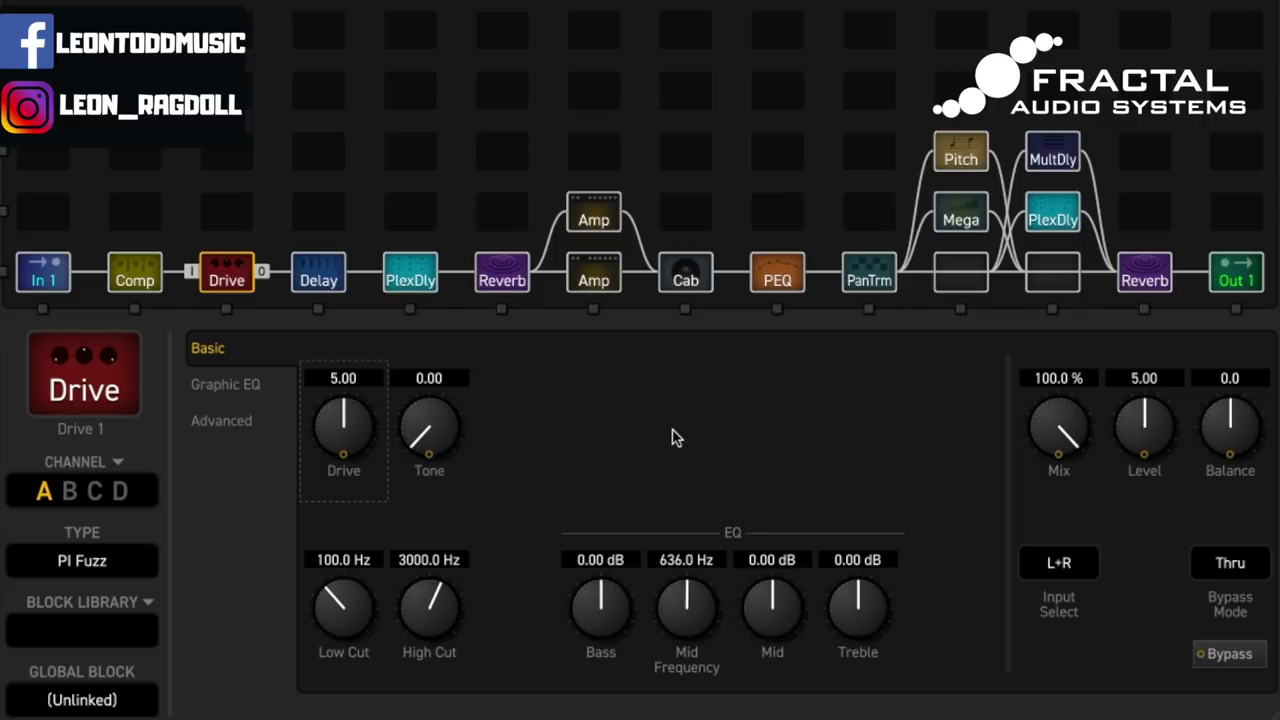
Raise the PI Fuzz tone to 3.59 and its drive to 10.
{"action": "left_click_drag", "start_coordinate": [437, 428], "coordinate": [459, 246]}
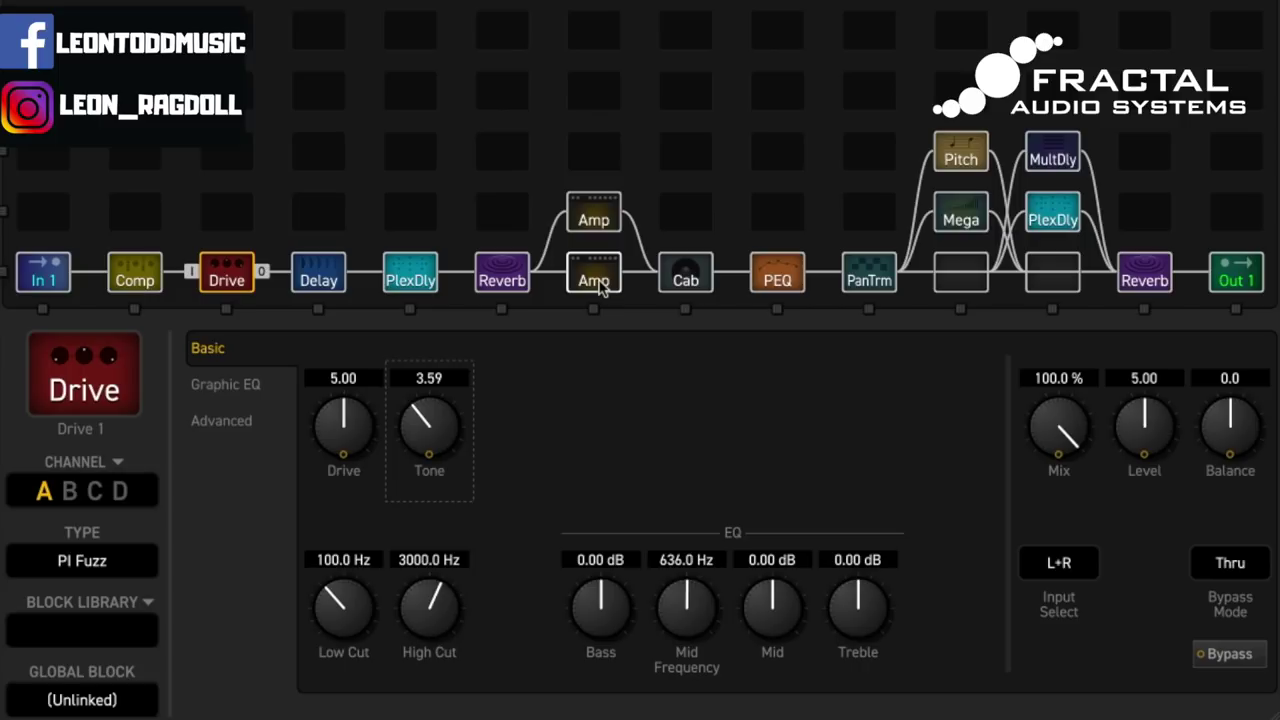
{"action": "left_click", "coordinate": [690, 282]}
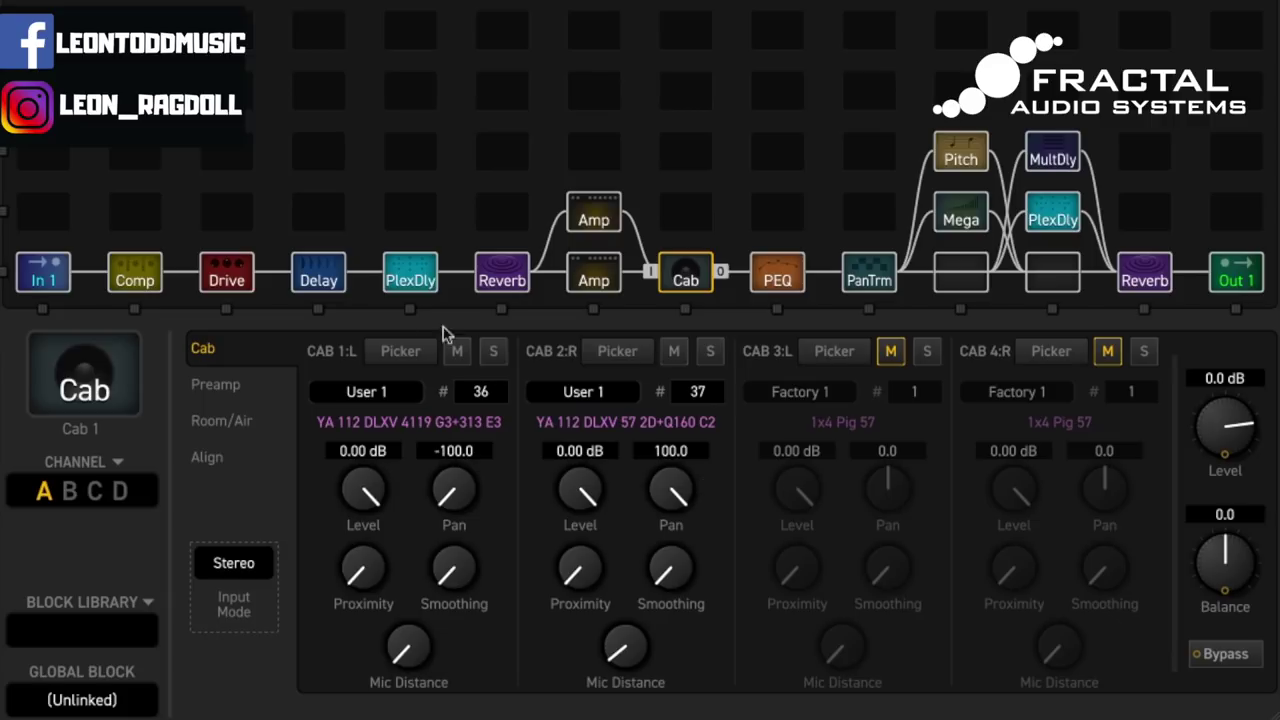
{"action": "left_click", "coordinate": [238, 283]}
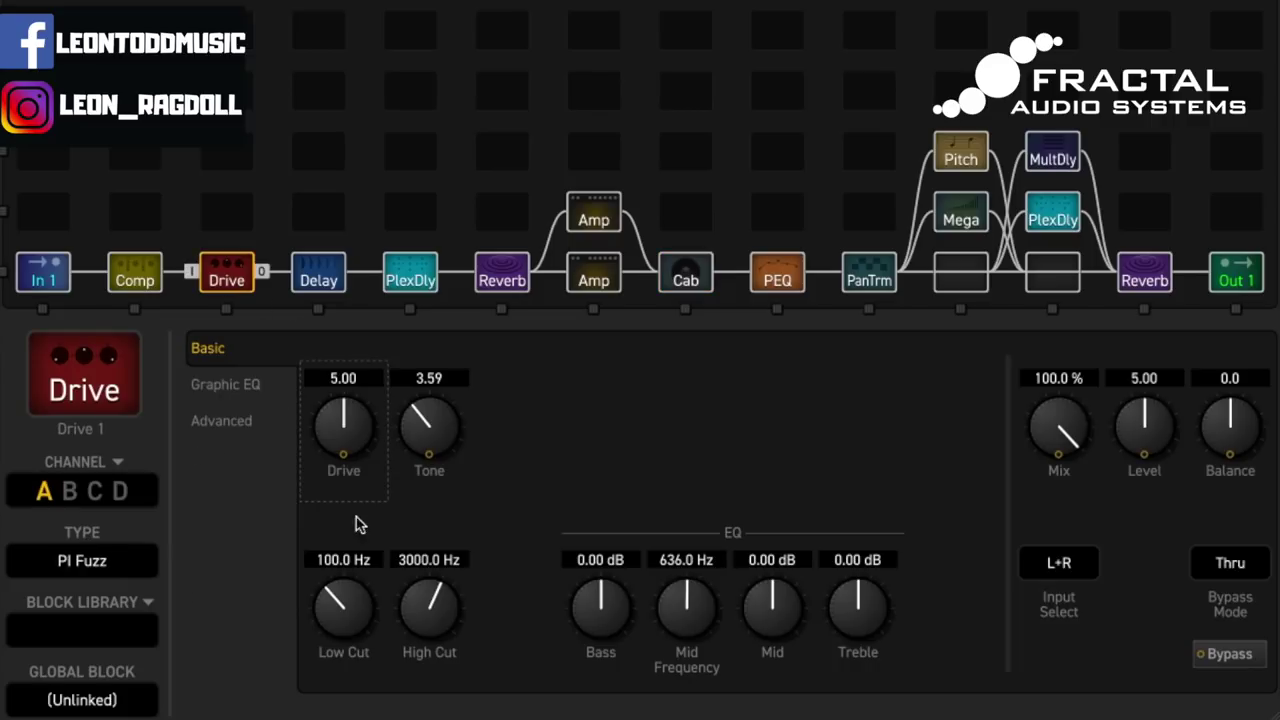
{"action": "left_click_drag", "start_coordinate": [349, 451], "coordinate": [349, 400]}
Lower the mix of the Plex Delay before the amps and adjust the reverb mix.
{"action": "left_click", "coordinate": [410, 275]}
{"action": "left_click", "coordinate": [1062, 446]}
{"action": "left_click_drag", "start_coordinate": [1062, 446], "coordinate": [1054, 500]}
{"action": "left_click", "coordinate": [502, 275]}
{"action": "left_click", "coordinate": [1144, 275]}
{"action": "left_click", "coordinate": [1055, 457]}
Lower the levels of the parallel Plex Delay, the Multitap Delay (-15.3 dB), the Pitch block (-16 dB) and the Megatap Delay (-27.2 dB).
{"action": "left_click", "coordinate": [1070, 243]}
{"action": "left_click_drag", "start_coordinate": [1144, 438], "coordinate": [1136, 492]}
{"action": "left_click", "coordinate": [1070, 176]}
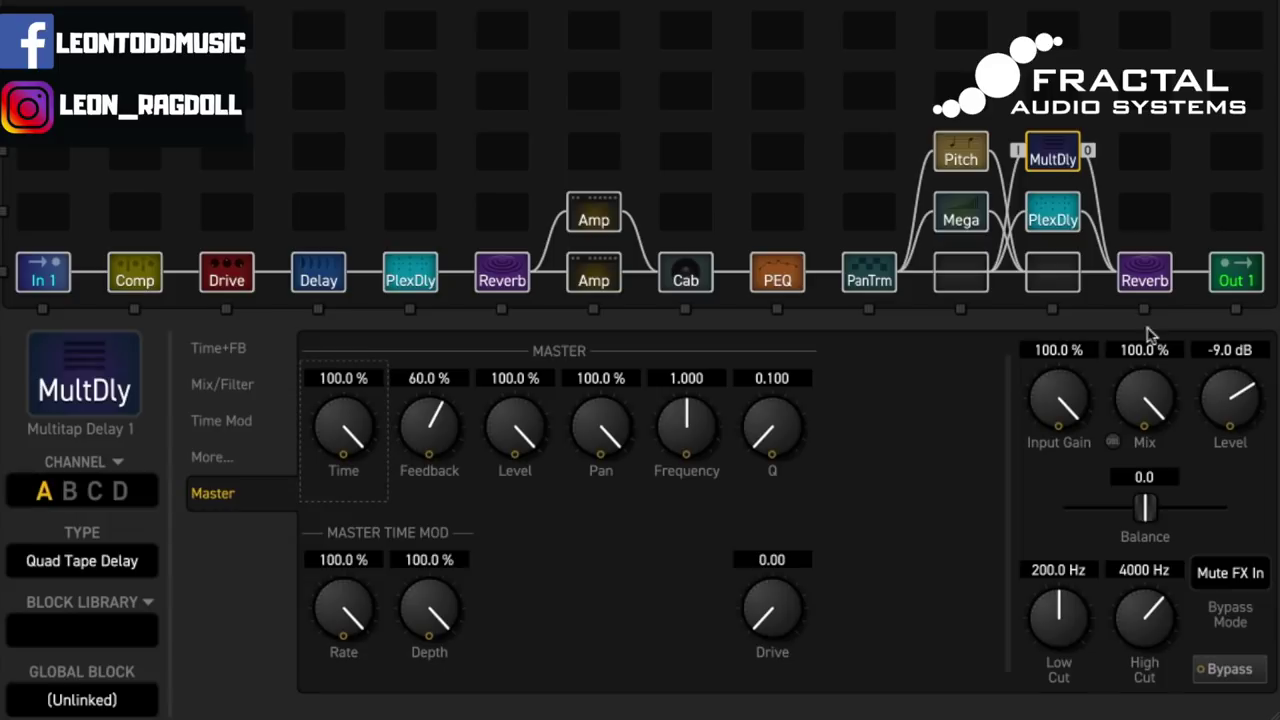
{"action": "left_click_drag", "start_coordinate": [1212, 392], "coordinate": [1146, 472]}
{"action": "left_click", "coordinate": [965, 172]}
{"action": "left_click", "coordinate": [961, 220]}
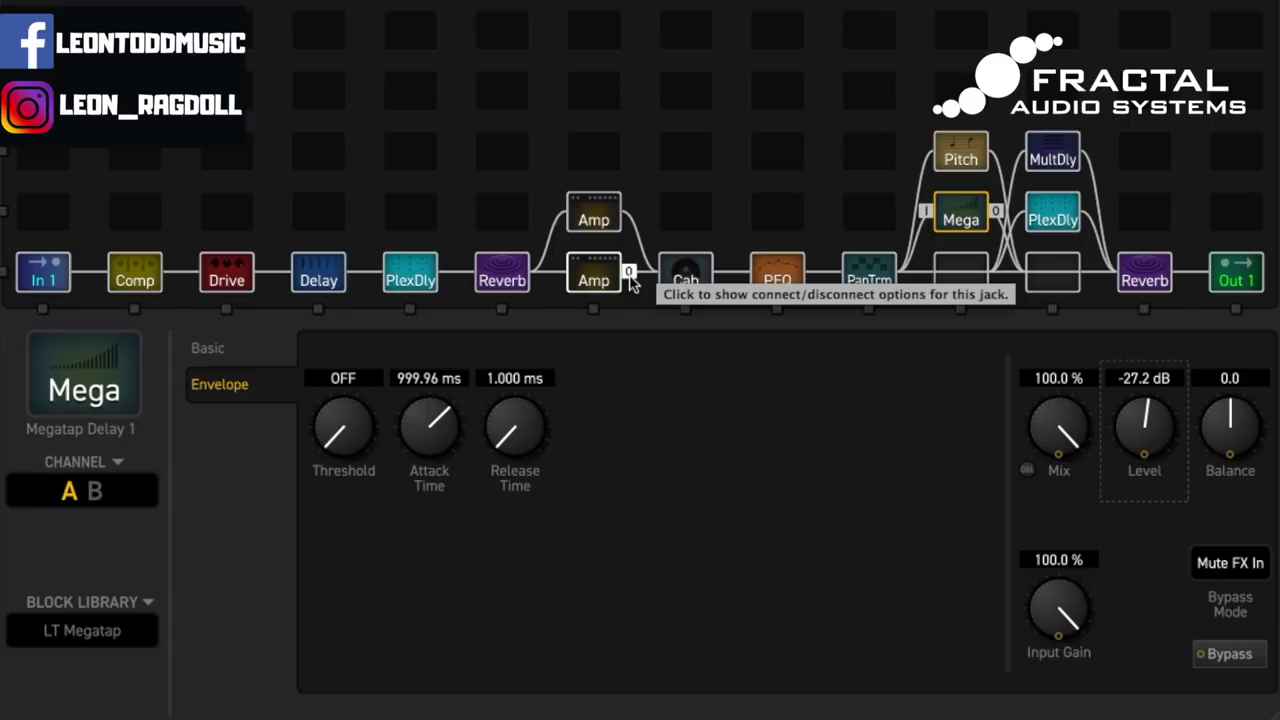
Reduce the mix of the Plex Delay before the amps further and check the settings of both reverbs.
{"action": "left_click", "coordinate": [492, 281]}
{"action": "left_click", "coordinate": [420, 283]}
{"action": "left_click_drag", "start_coordinate": [1080, 430], "coordinate": [1062, 497]}
{"action": "left_click", "coordinate": [504, 282]}
{"action": "left_click", "coordinate": [1145, 280]}
{"action": "left_click", "coordinate": [508, 282]}
Fine-tune the Multitap and parallel Plex Delay levels, raise the Megatap Delay's level to -22.2 dB, and recheck the Pitch and Drive blocks.
{"action": "left_click", "coordinate": [1055, 160]}
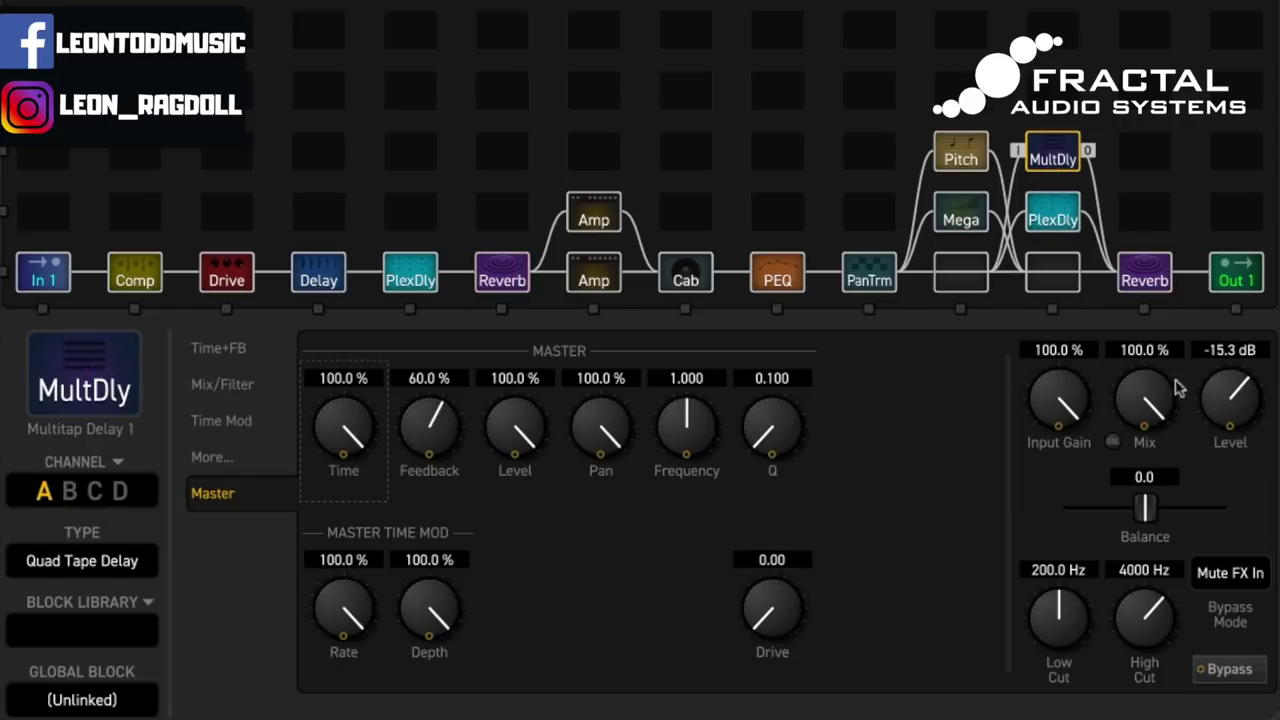
{"action": "left_click_drag", "start_coordinate": [1240, 400], "coordinate": [1242, 388]}
{"action": "left_click", "coordinate": [1052, 222]}
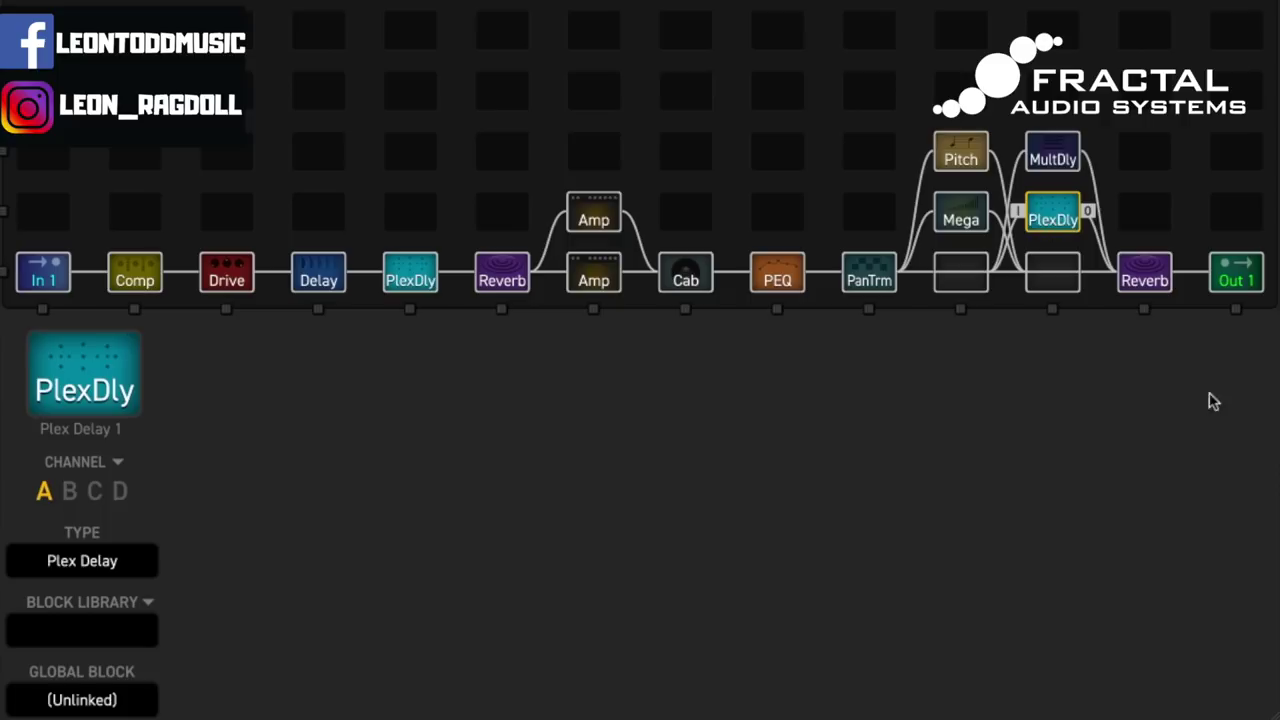
{"action": "left_click_drag", "start_coordinate": [1143, 408], "coordinate": [1150, 420]}
{"action": "left_click", "coordinate": [962, 222]}
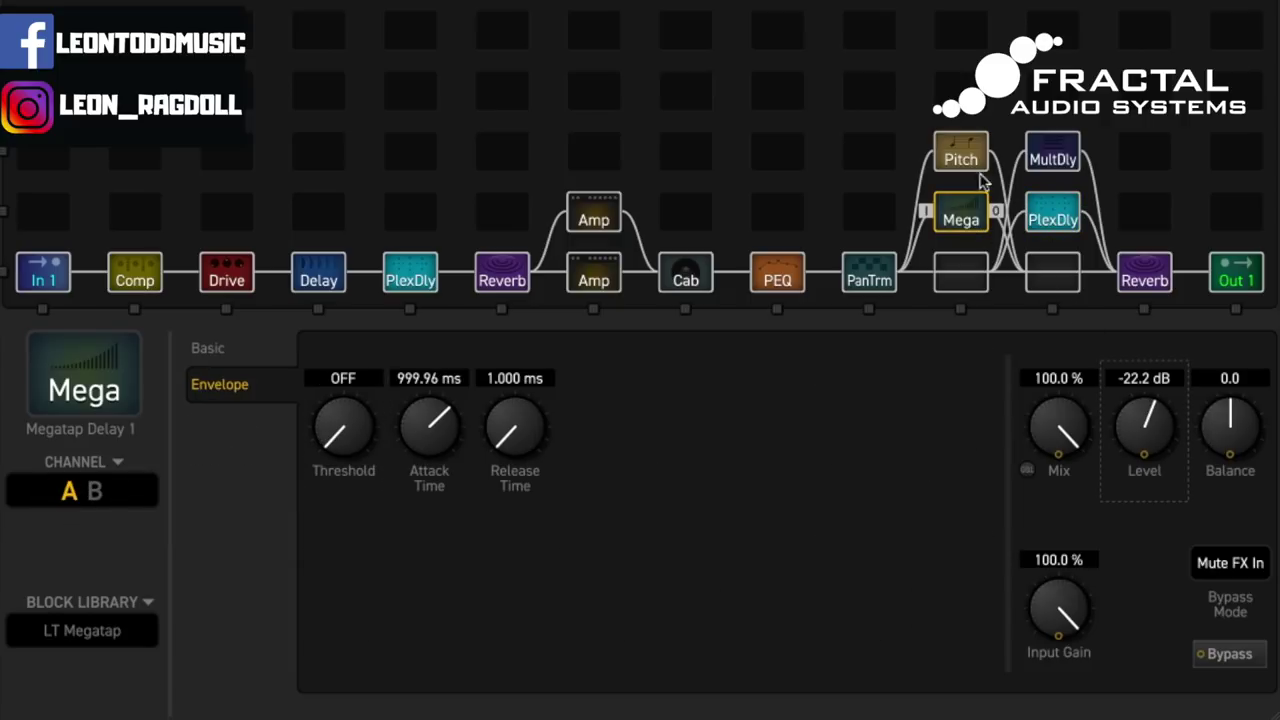
{"action": "left_click", "coordinate": [962, 160]}
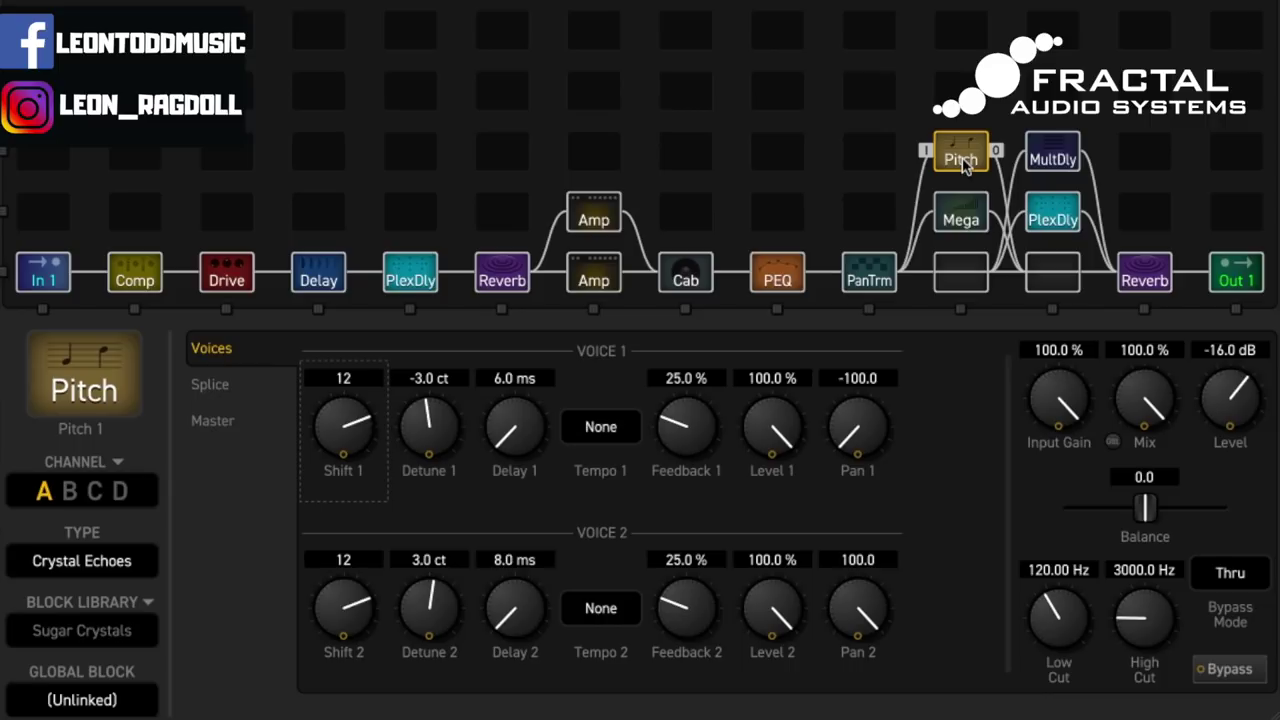
{"action": "left_click", "coordinate": [214, 283]}
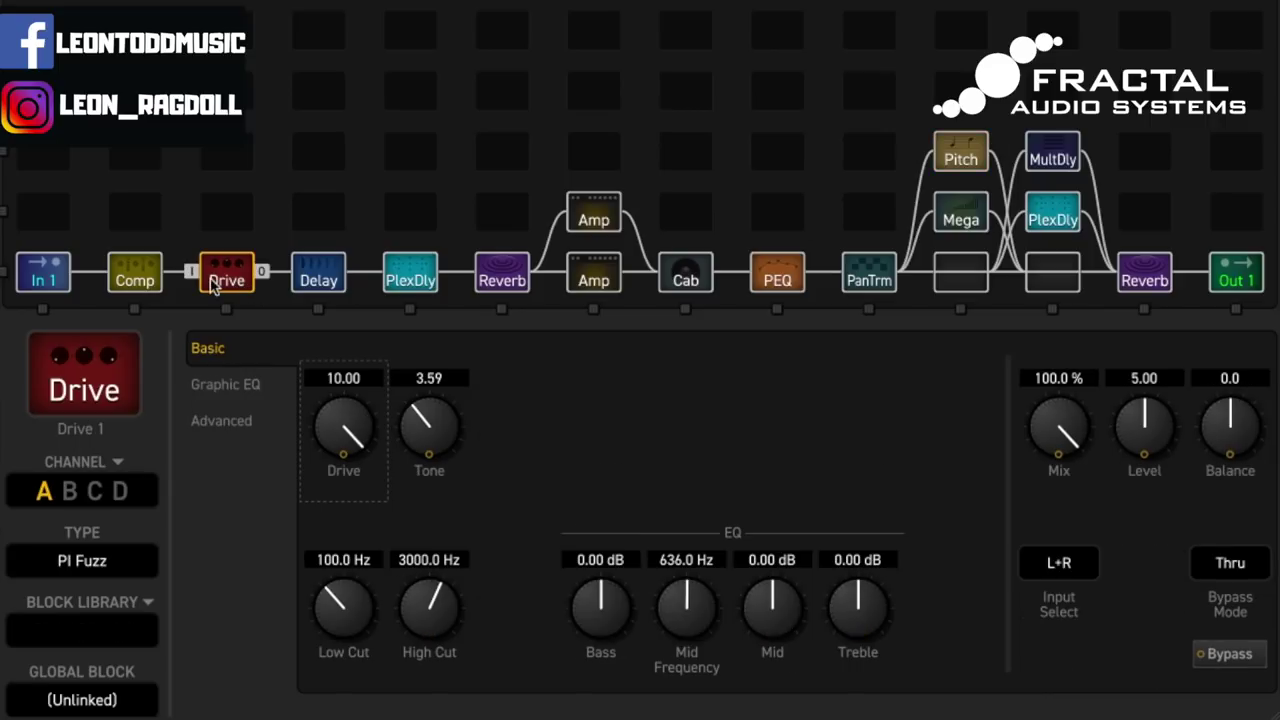